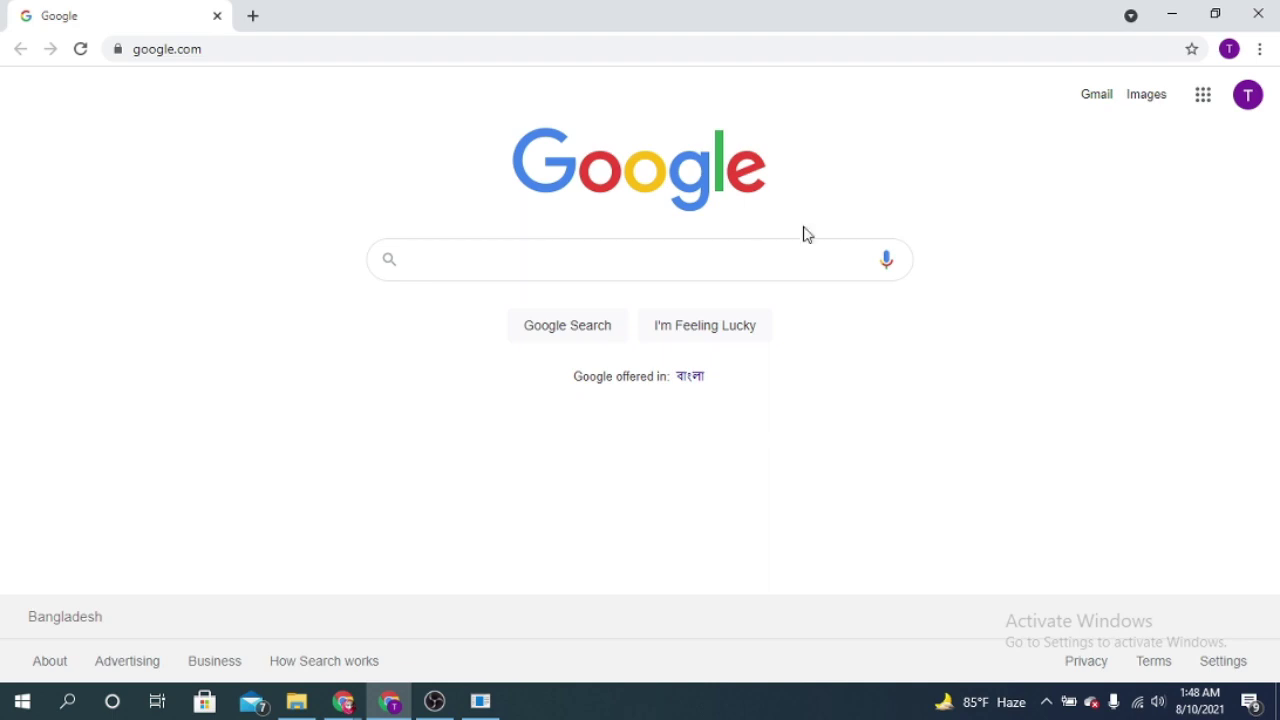
Open Google Sheets from the Google homepage and show its full template gallery.
left_click(1204, 97)
scroll(1140, 440, "down", 3)
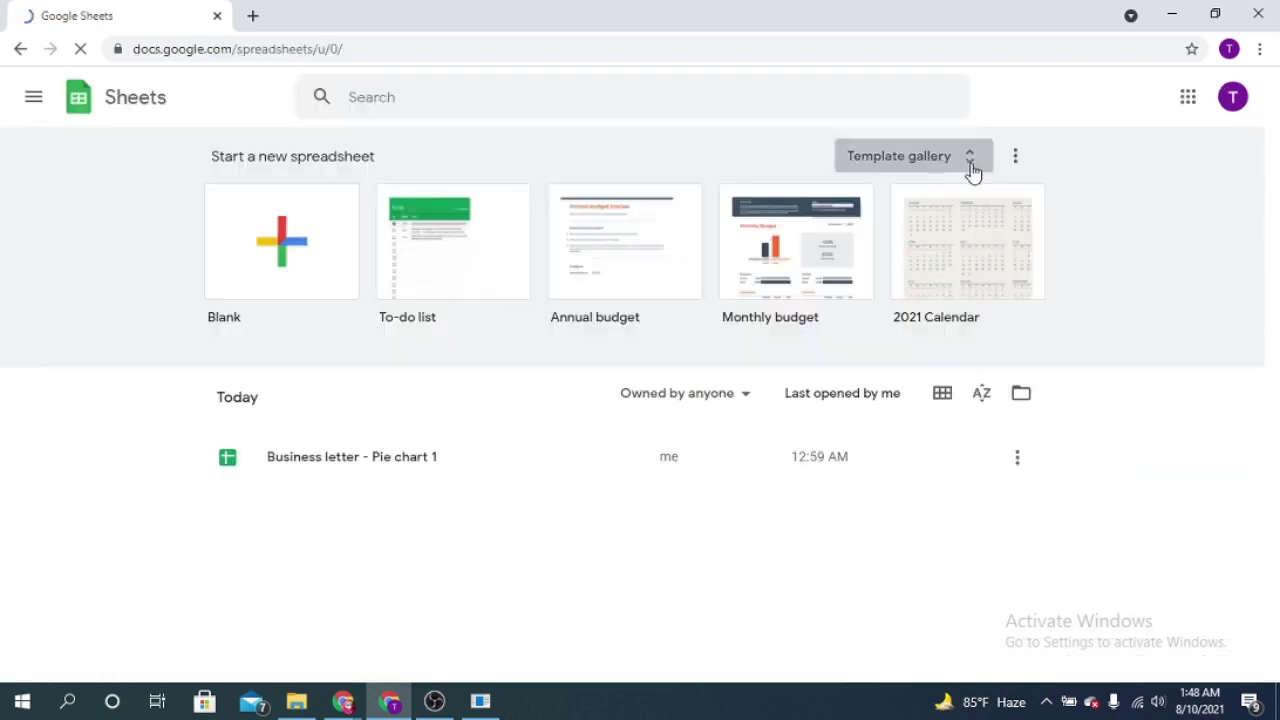
left_click(973, 172)
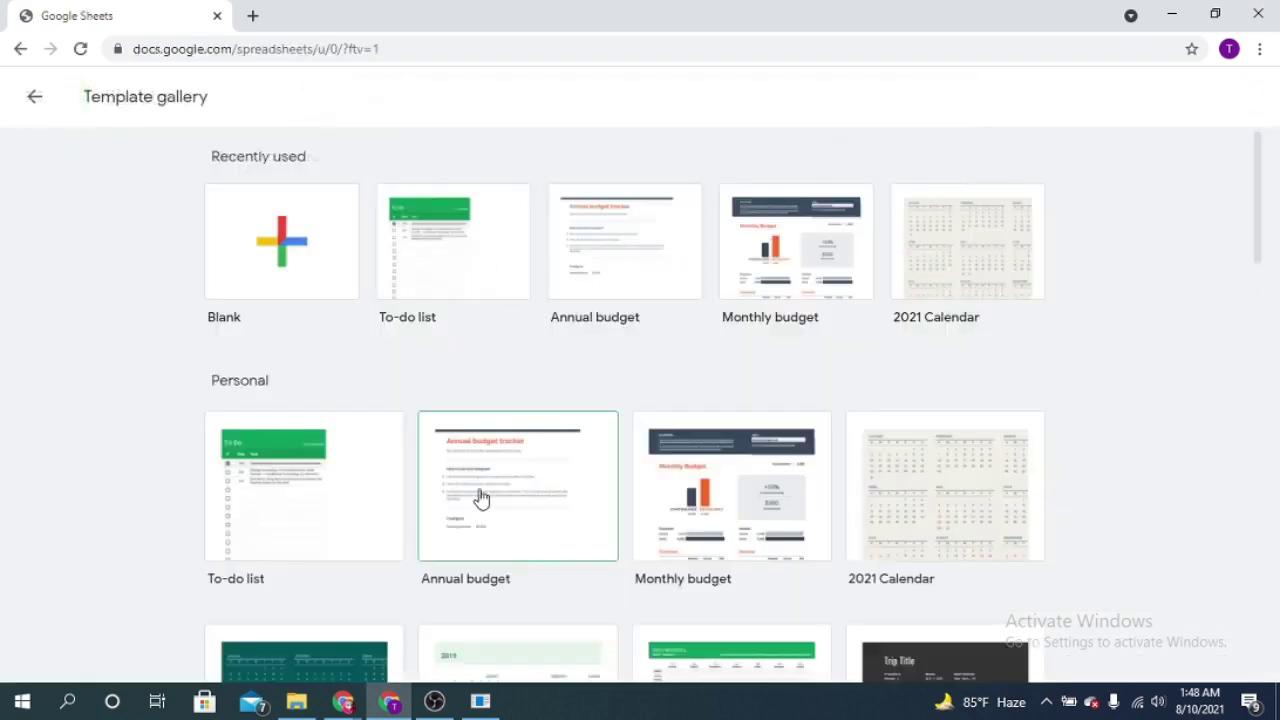
Look through the personal, work, project management and education templates in the gallery.
scroll(485, 497, "down", 2)
scroll(485, 497, "down", 1)
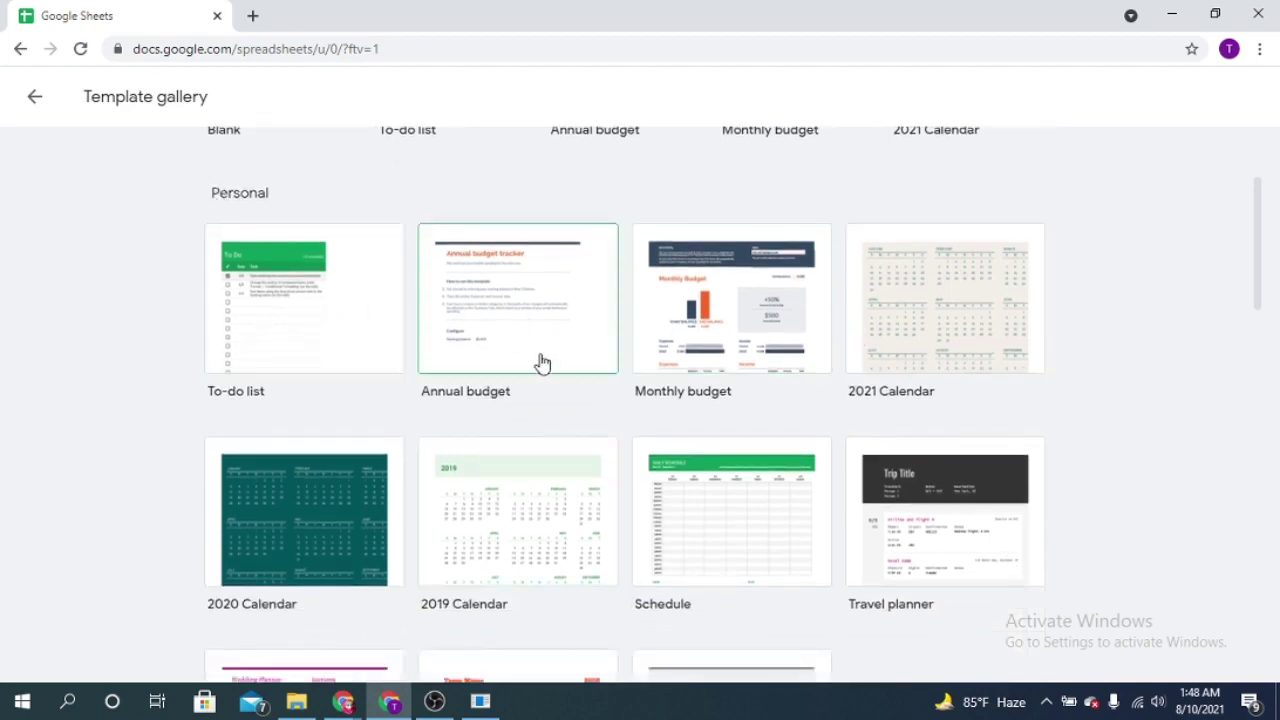
scroll(475, 392, "down", 2)
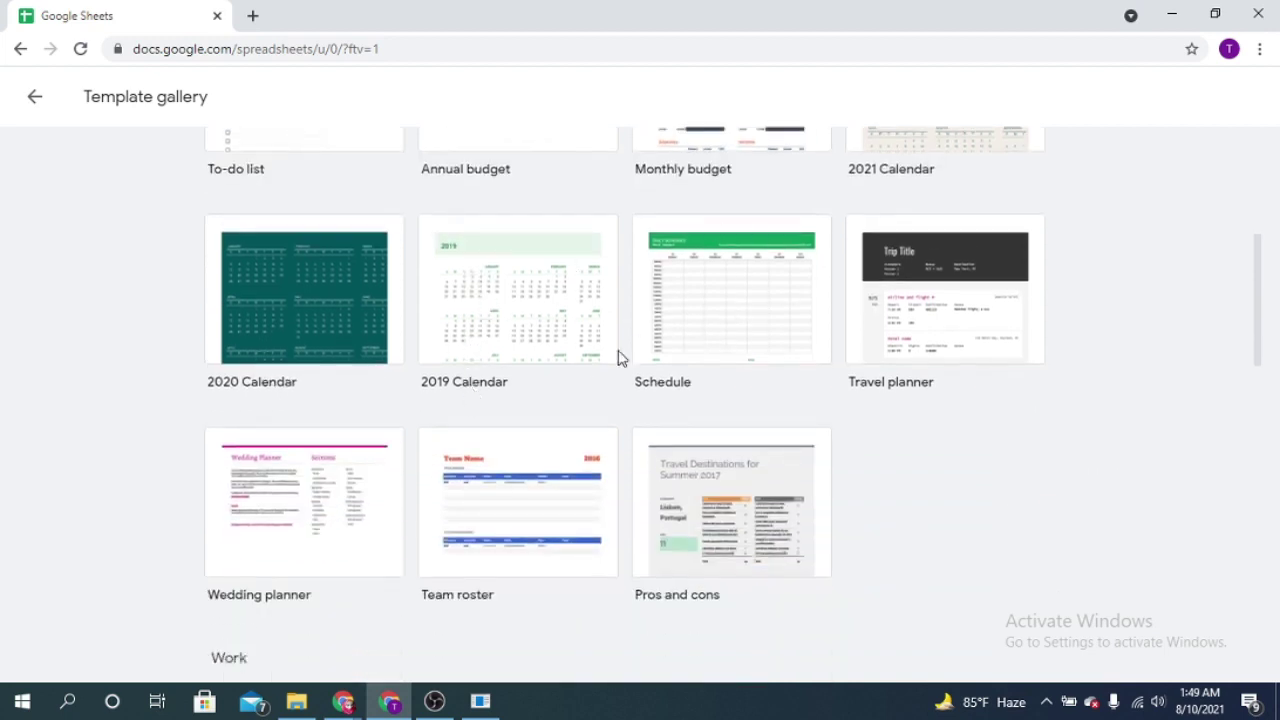
scroll(777, 254, "down", 1)
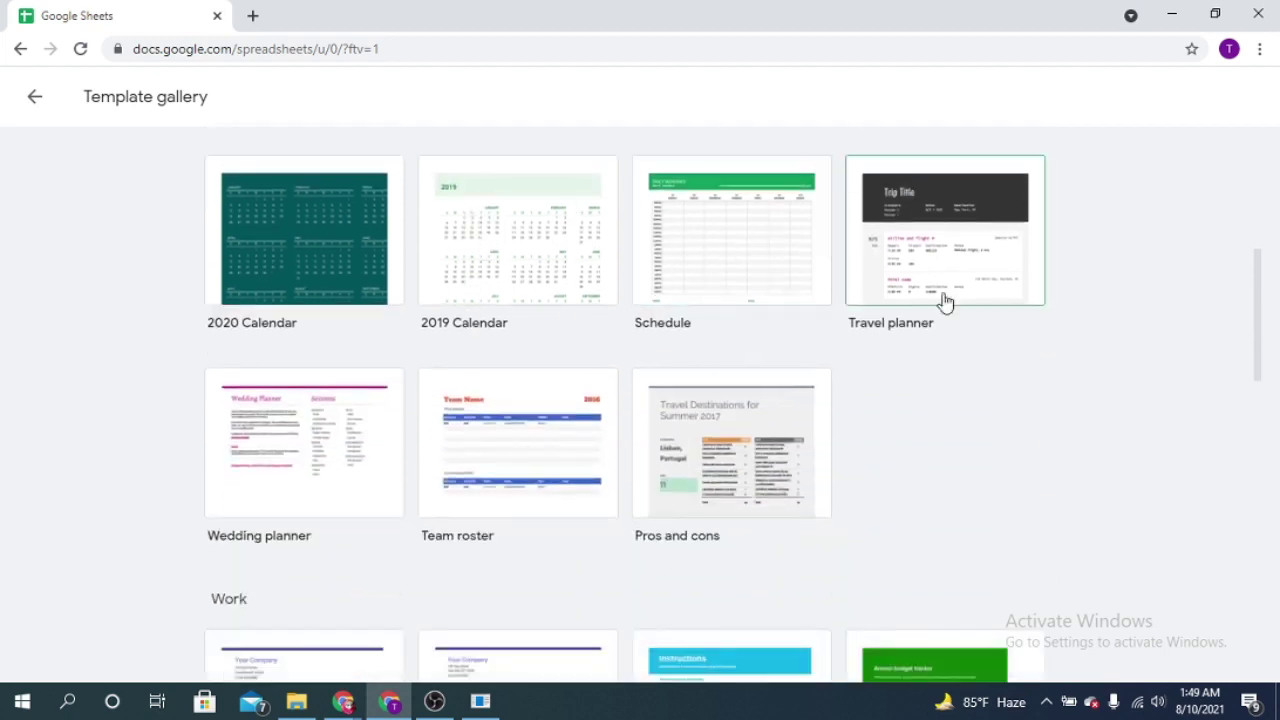
scroll(877, 443, "down", 2)
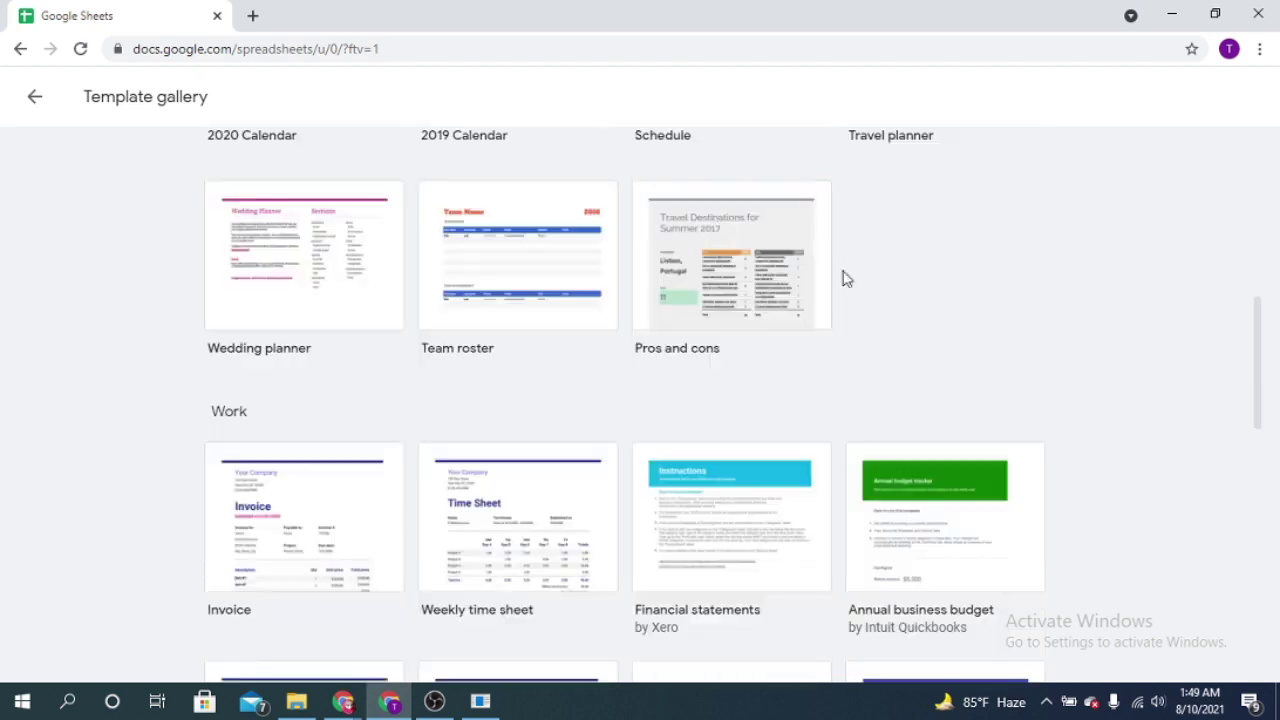
scroll(208, 276, "down", 5)
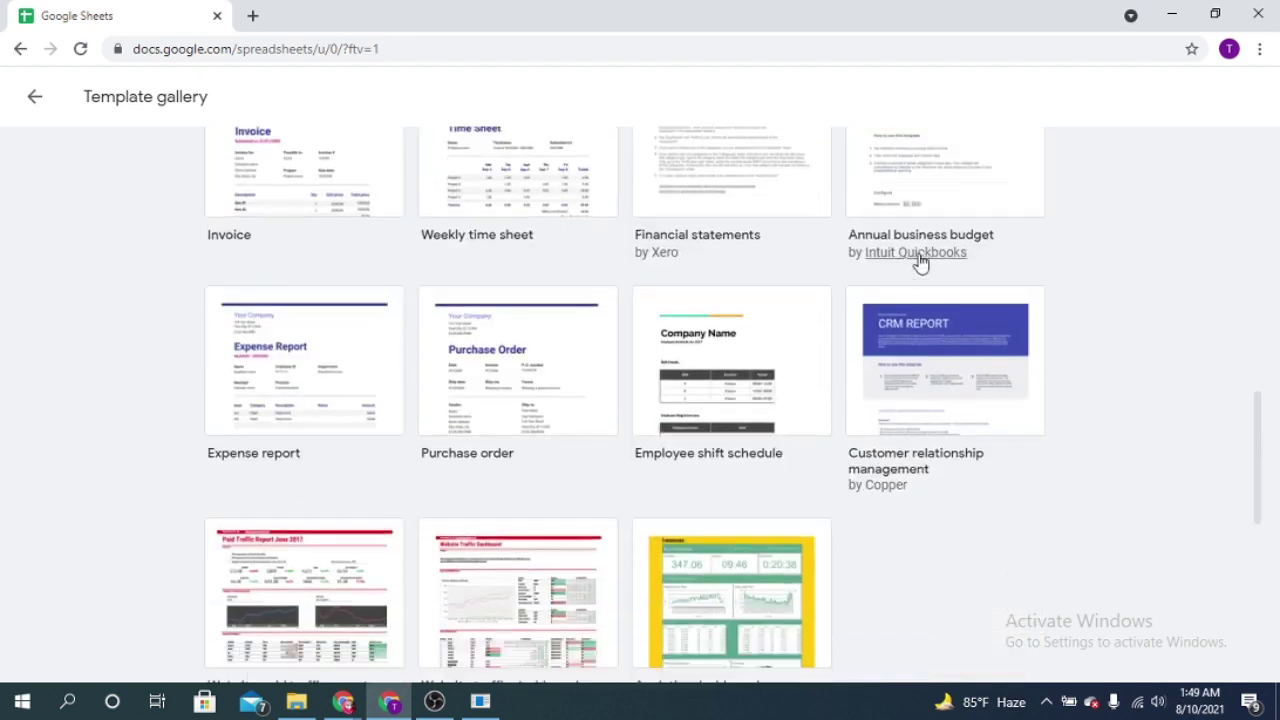
scroll(491, 354, "down", 4)
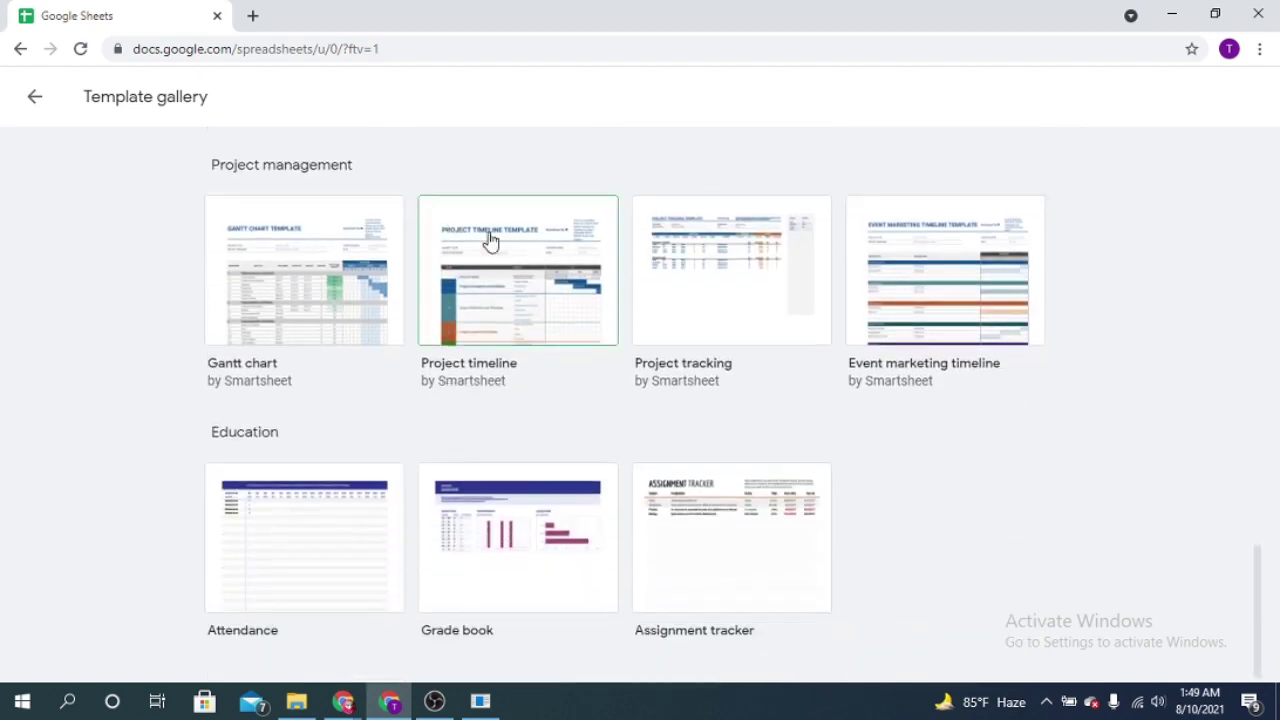
scroll(788, 470, "up", 15)
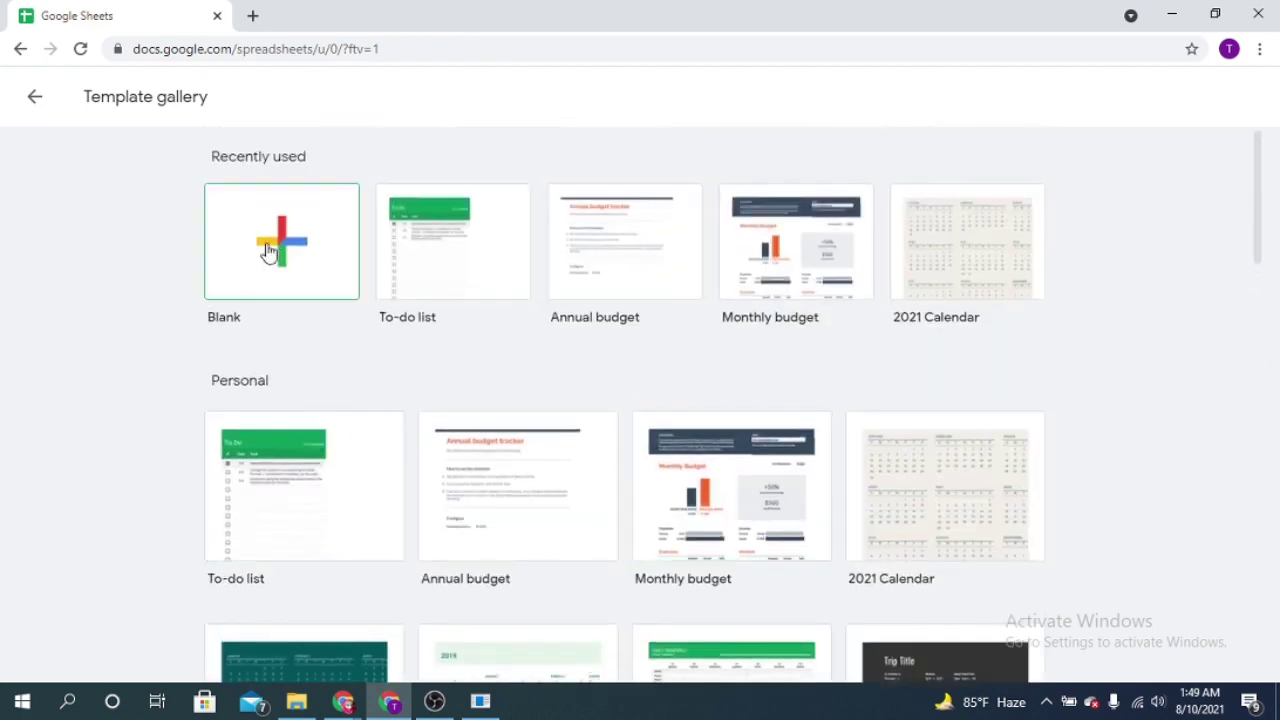
Create a blank spreadsheet and make A1 the active cell.
left_click(289, 250)
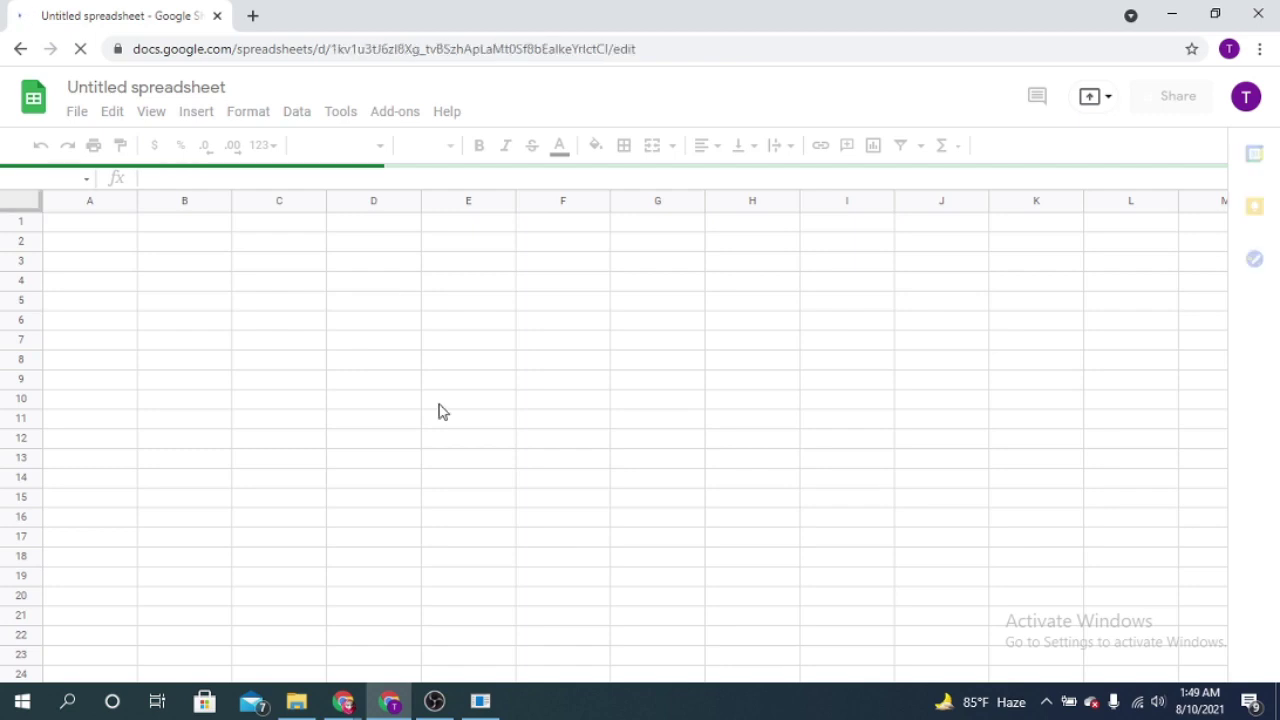
left_click(90, 222)
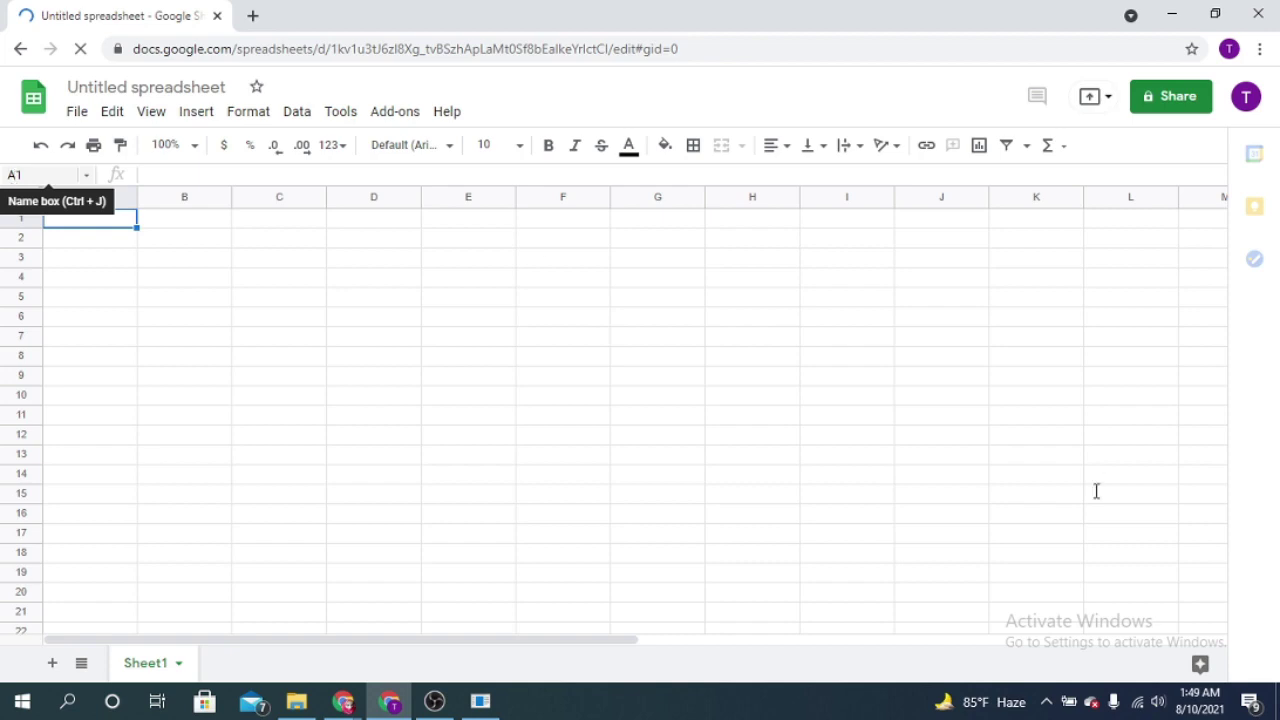
Check the cell references of several cells, including A1, B1 and B6, by selecting them.
left_click(35, 174)
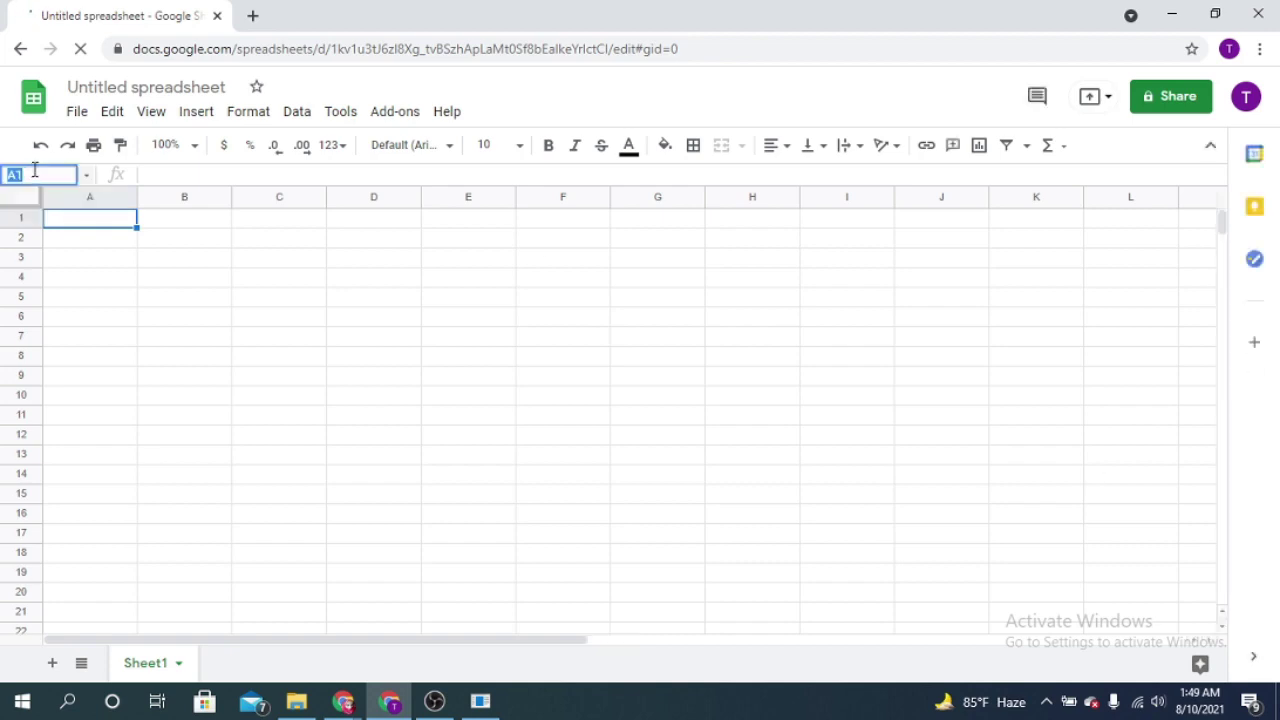
left_click(104, 226)
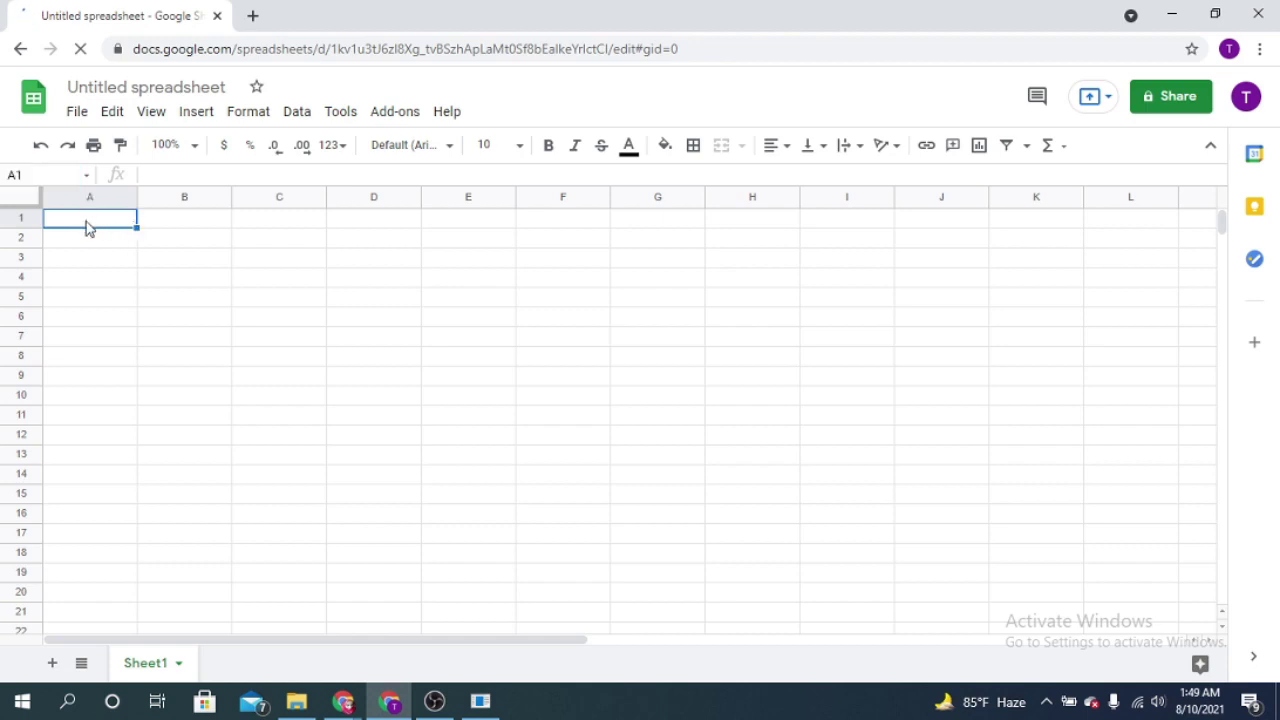
left_click(200, 226)
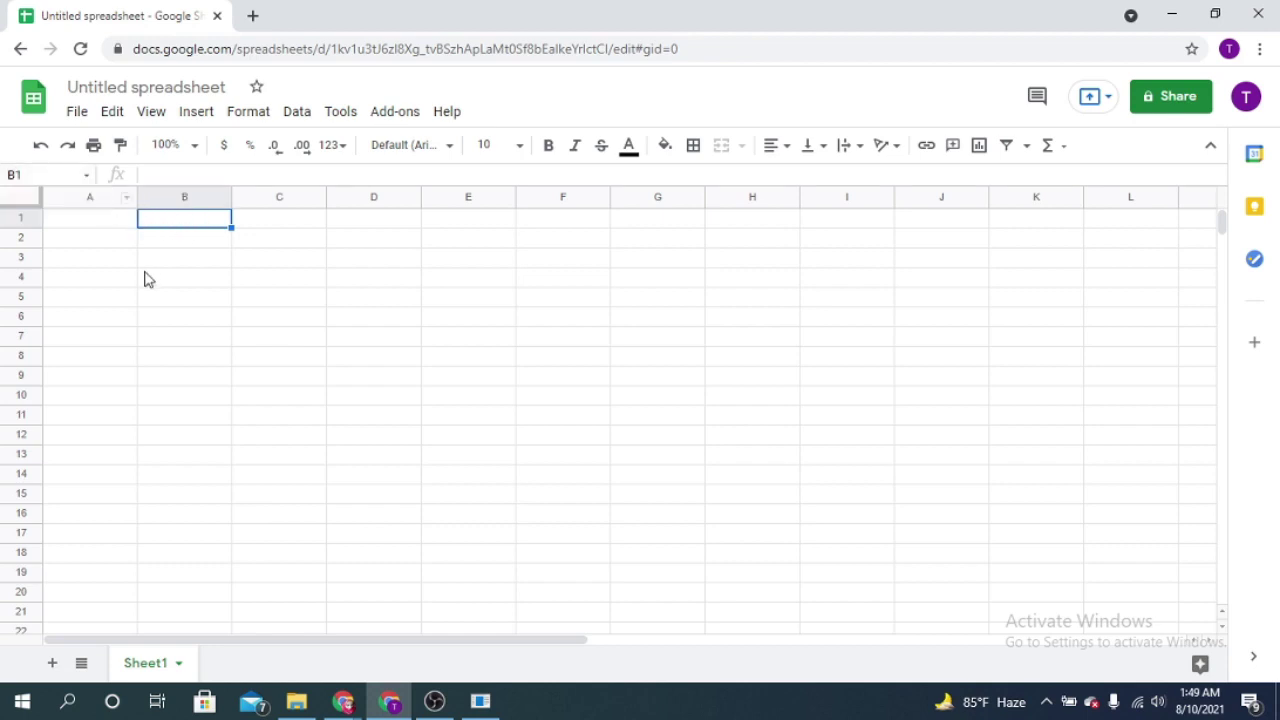
left_click(203, 325)
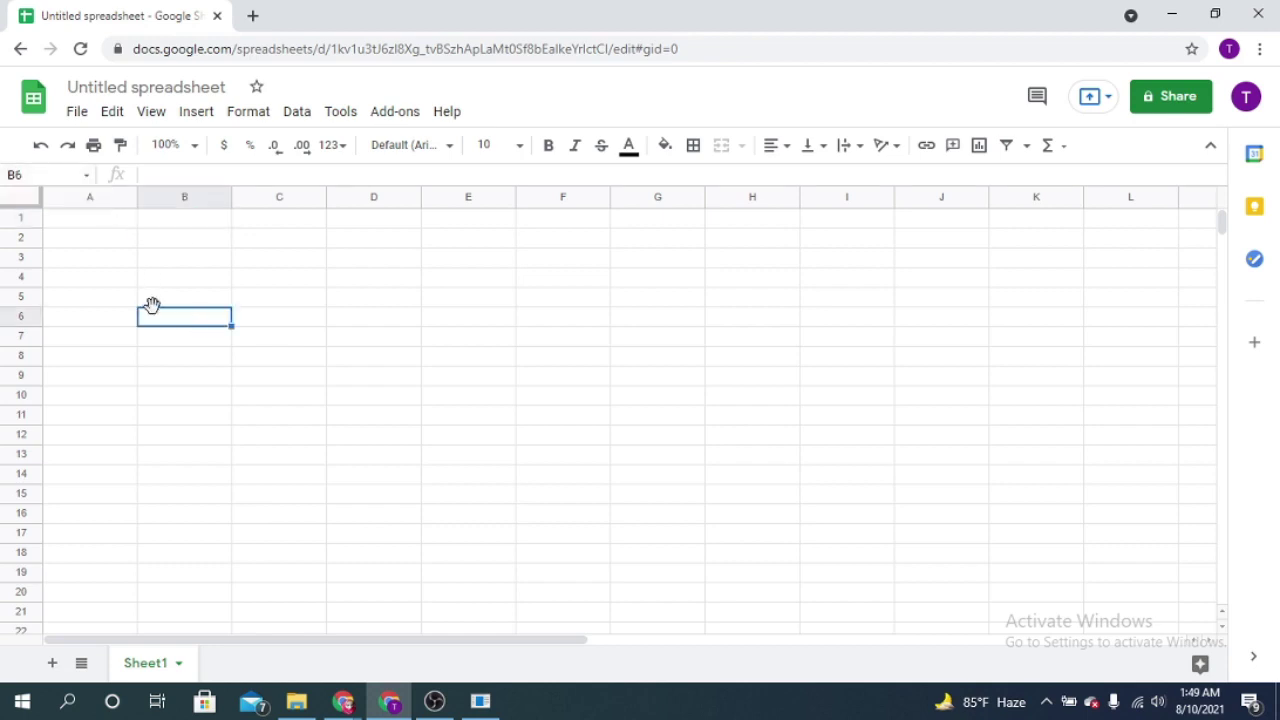
left_click(390, 362)
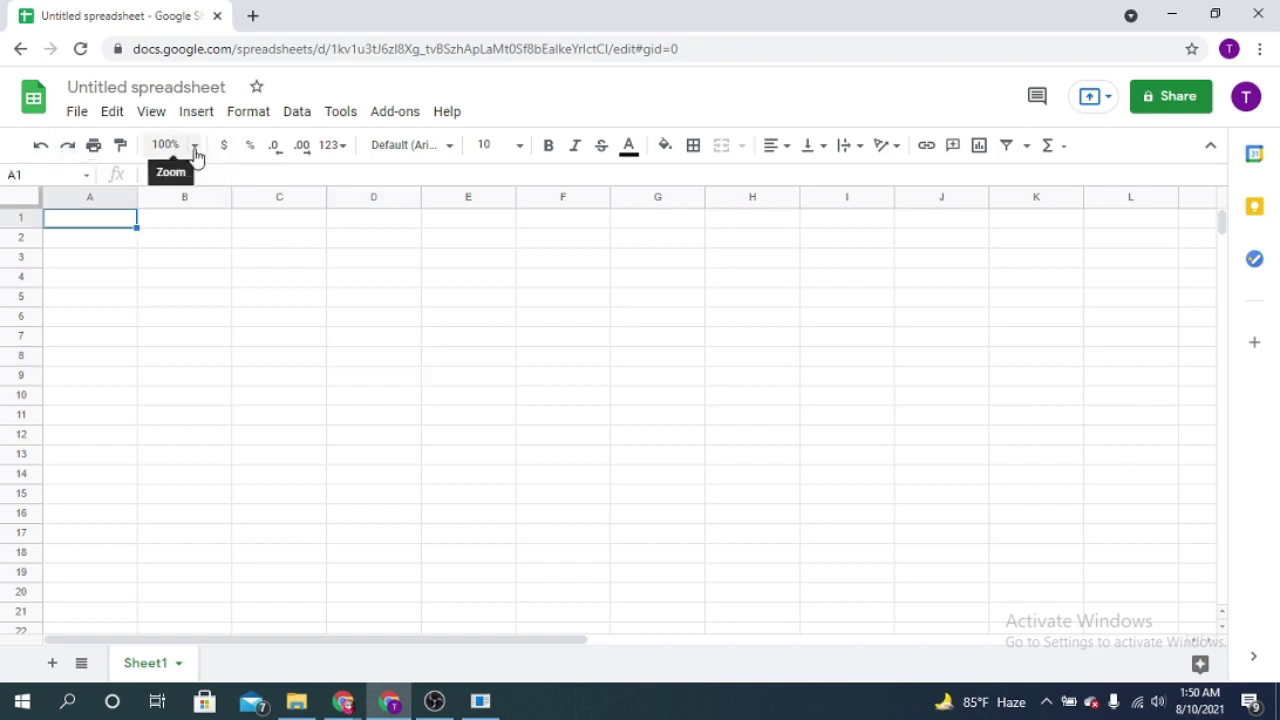
Try the sheet zoom at 50% and 150%, and settle on 125%.
left_click(192, 148)
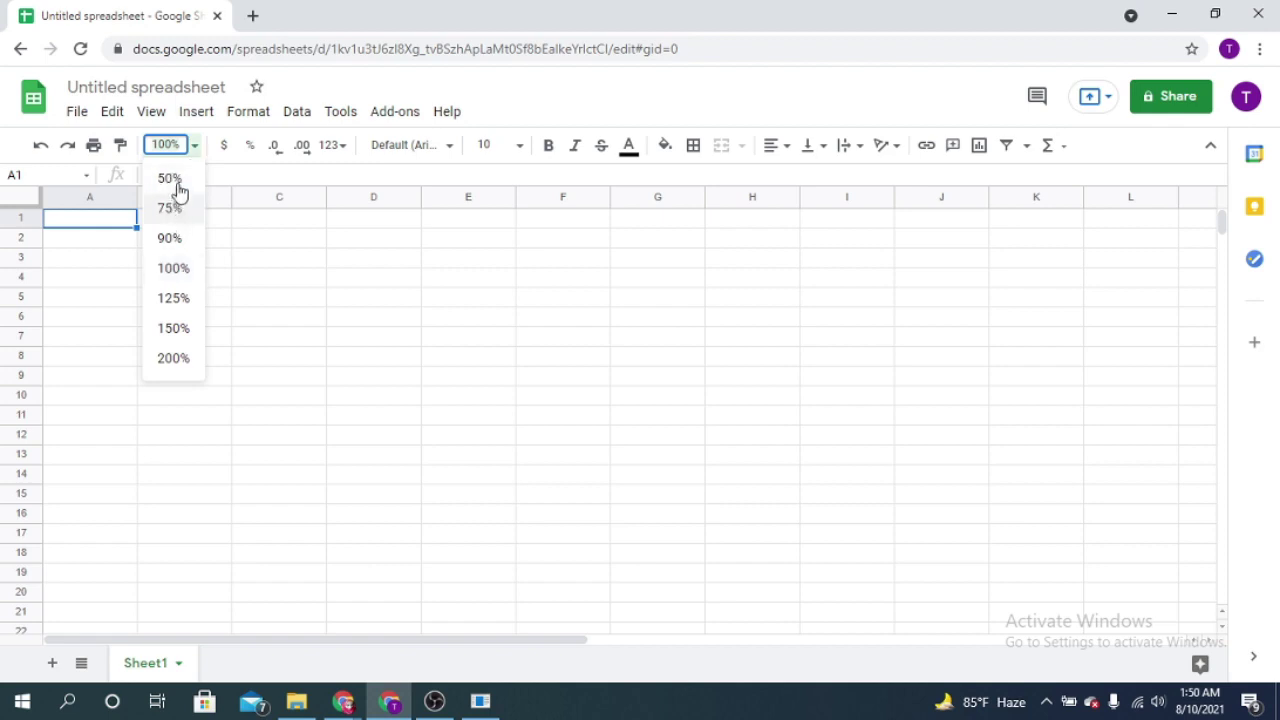
left_click(172, 182)
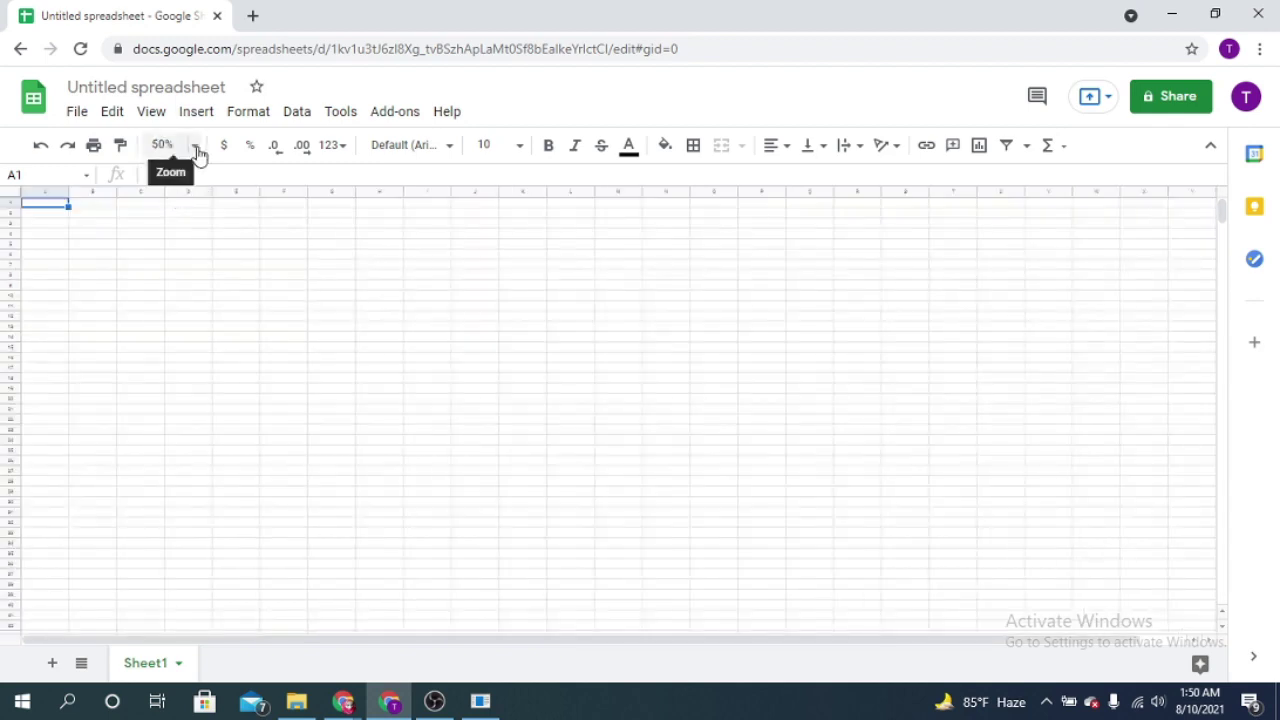
left_click(194, 148)
left_click(173, 328)
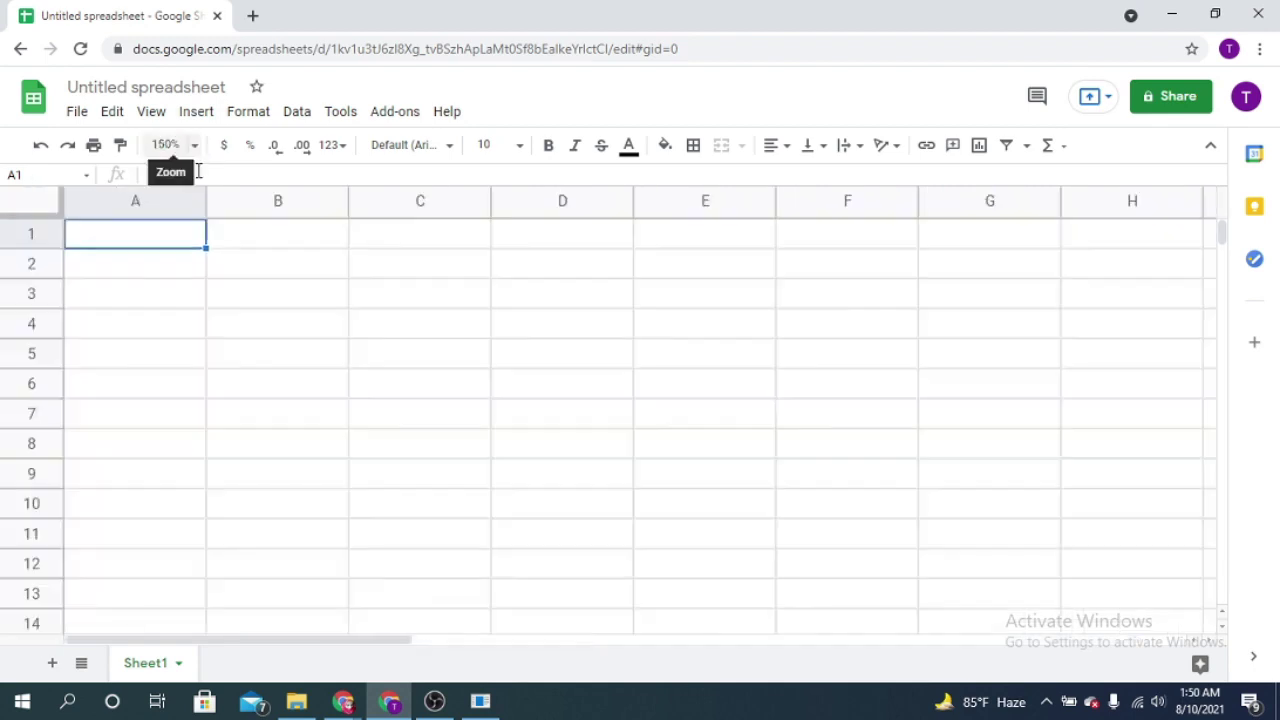
left_click(197, 148)
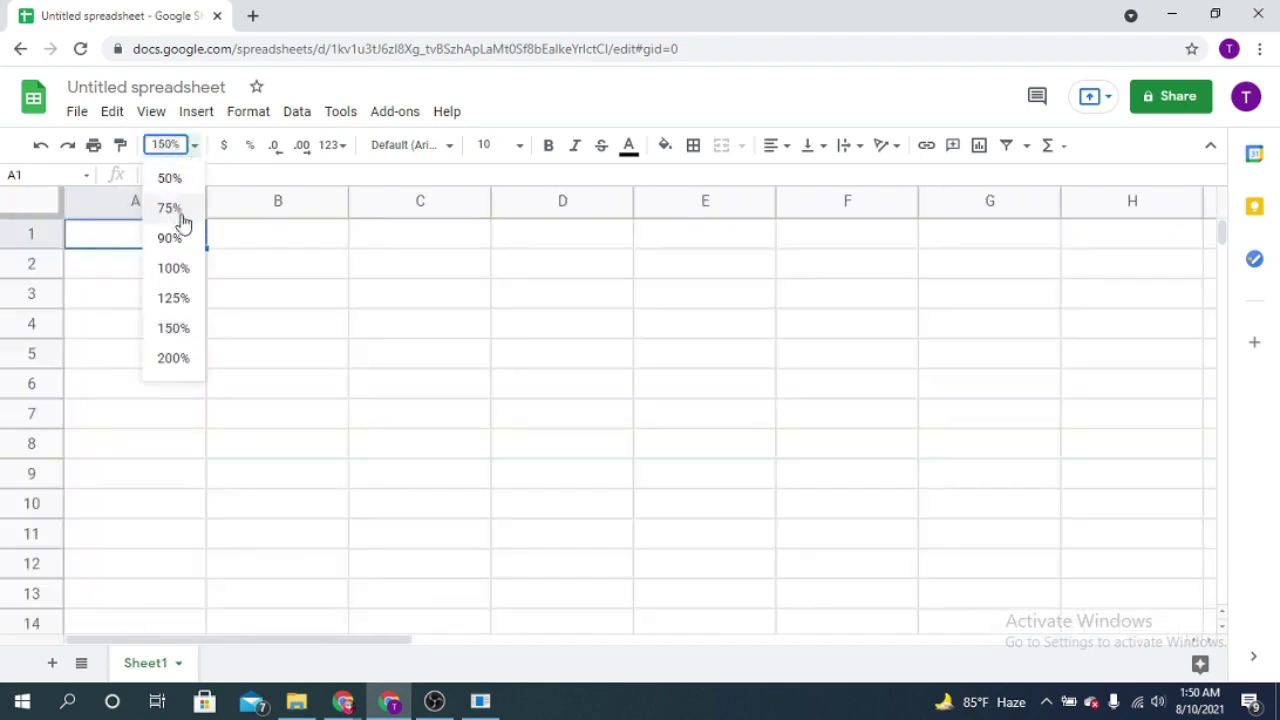
left_click(172, 300)
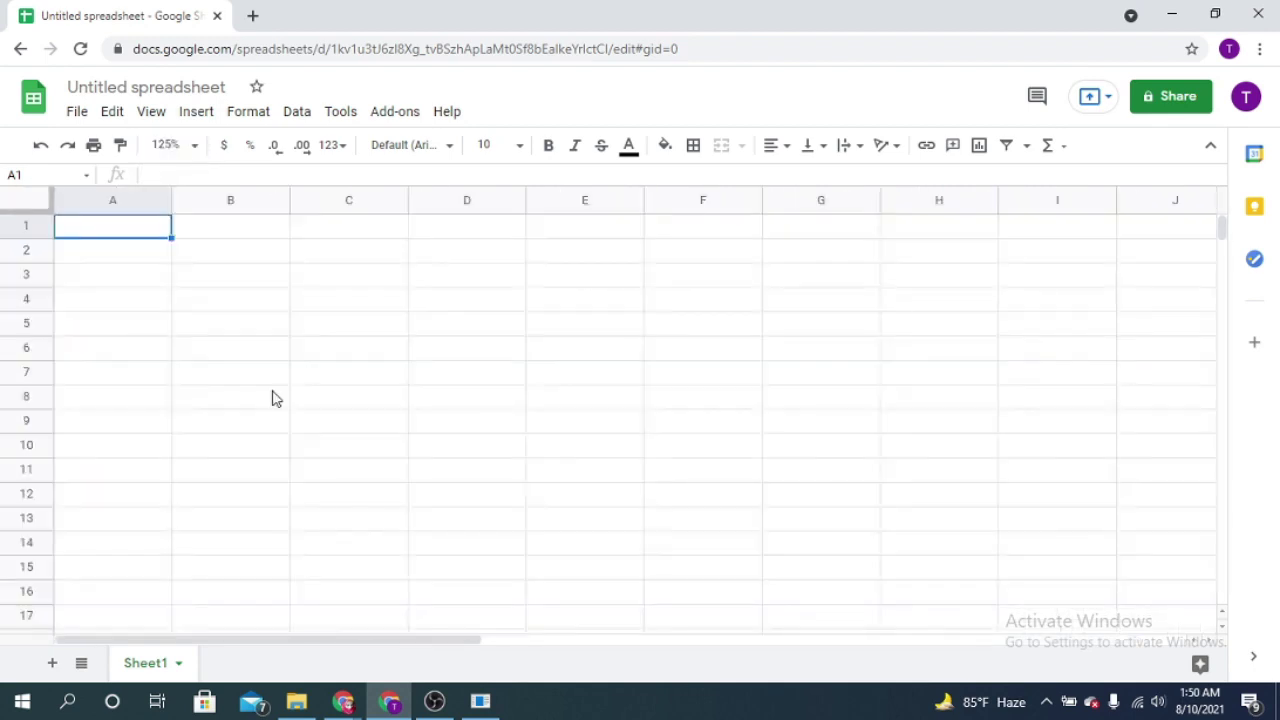
Enter the column headers "Month" in A1 and "Bills" in B1.
type("Month")
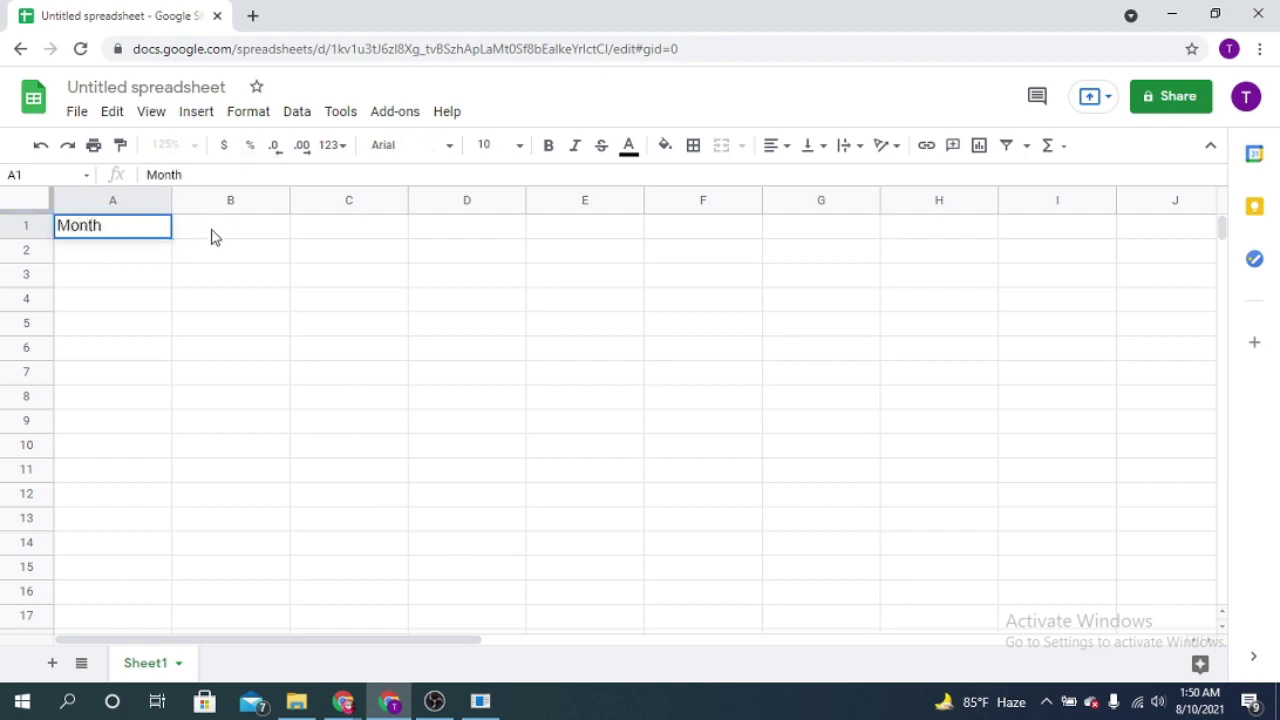
left_click(212, 237)
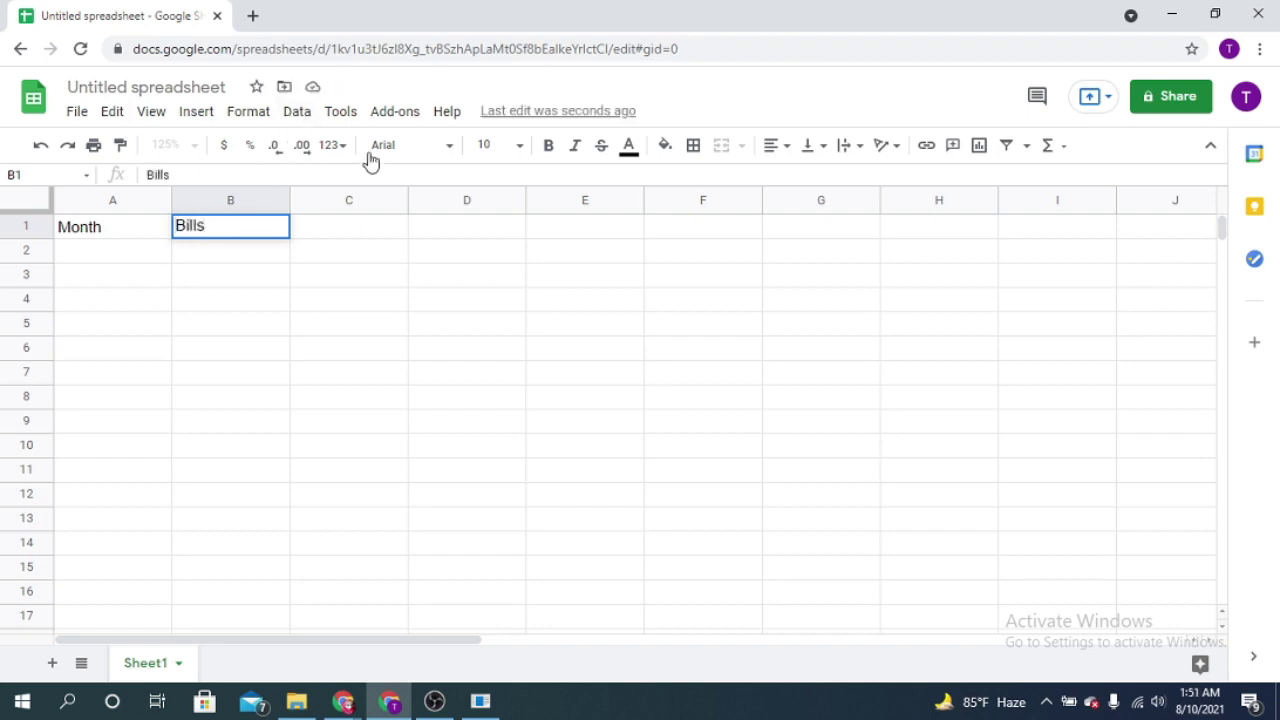
left_click(107, 255)
Try font sizes 11, 14 and 8 on the Month header in A1 and set it back to 10.
left_click(112, 229)
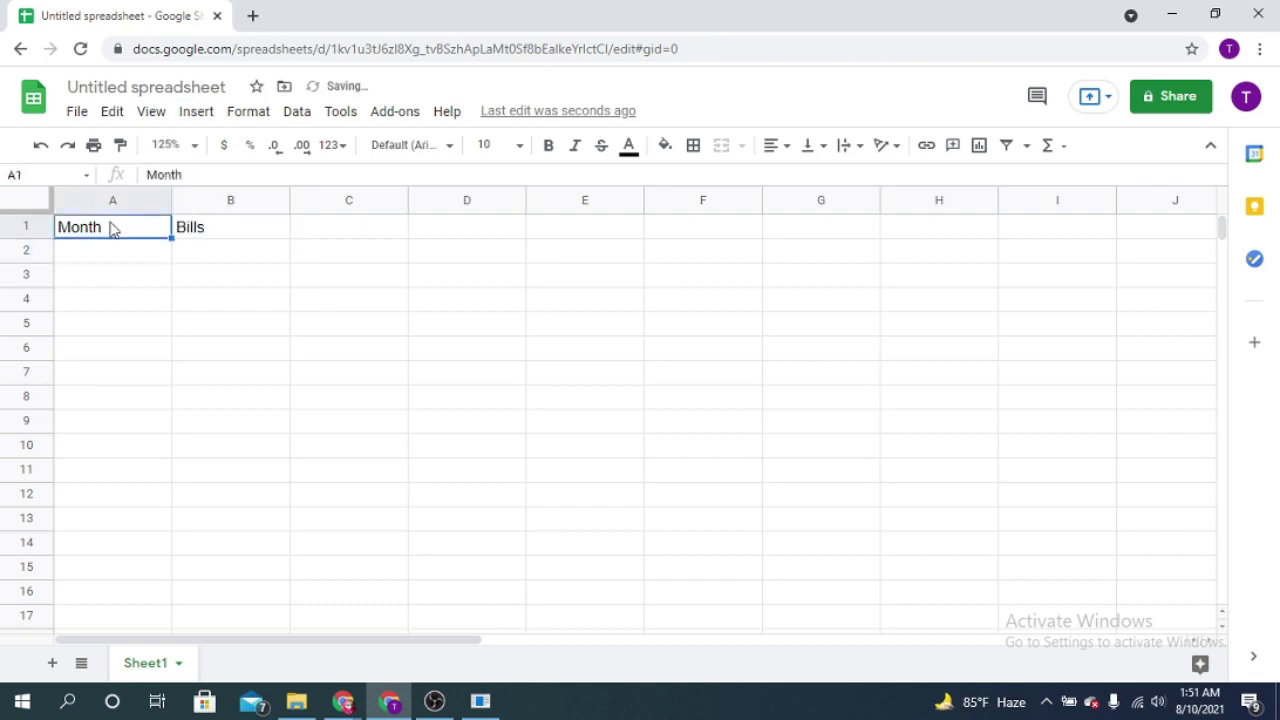
left_click(519, 148)
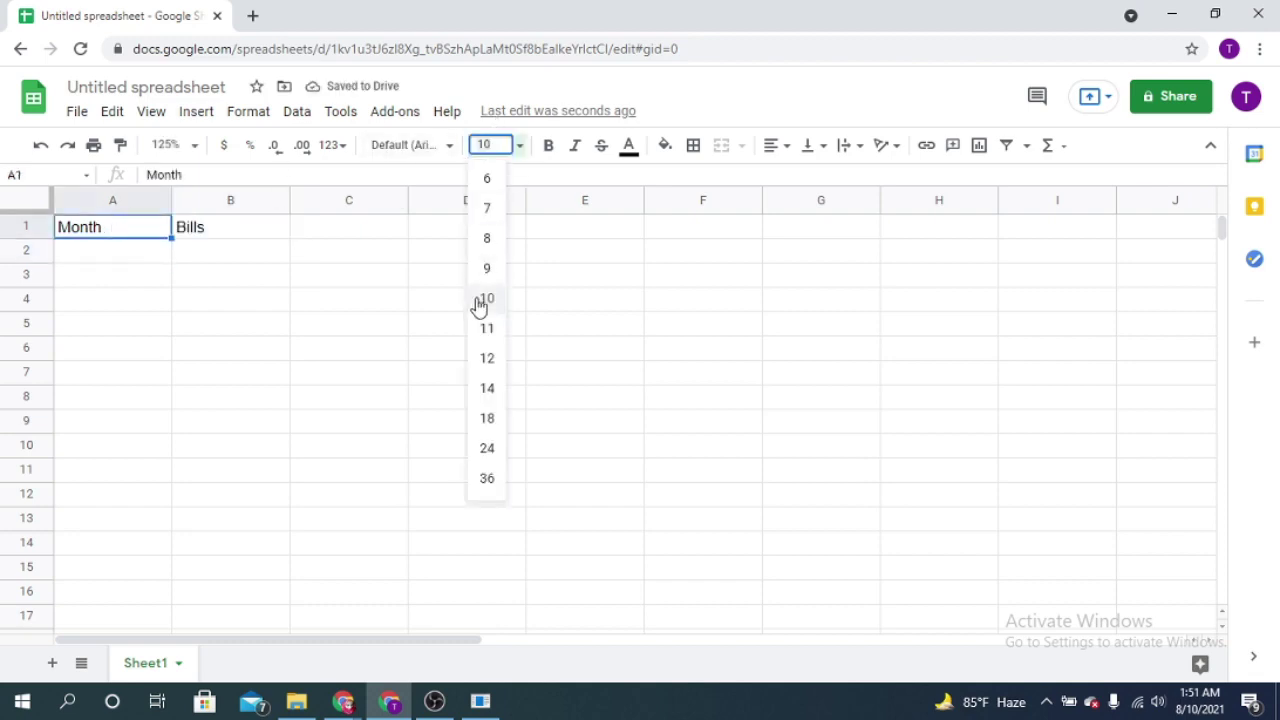
left_click(487, 330)
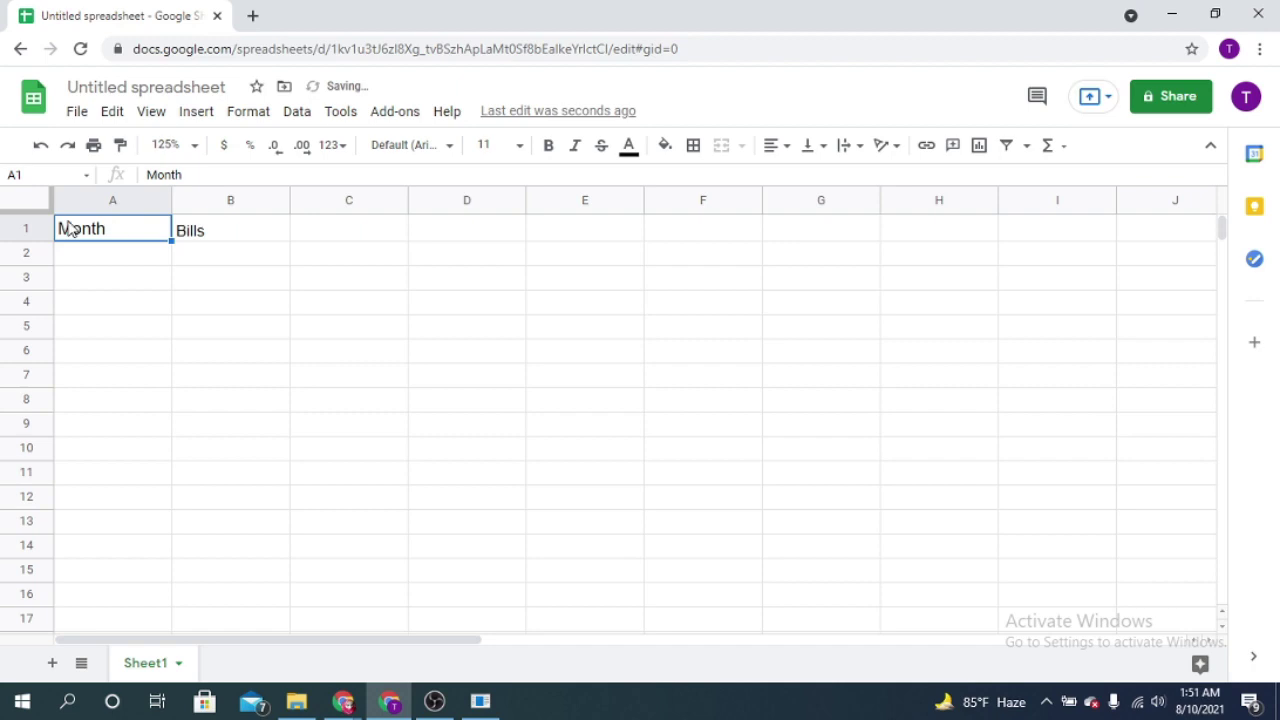
left_click(519, 150)
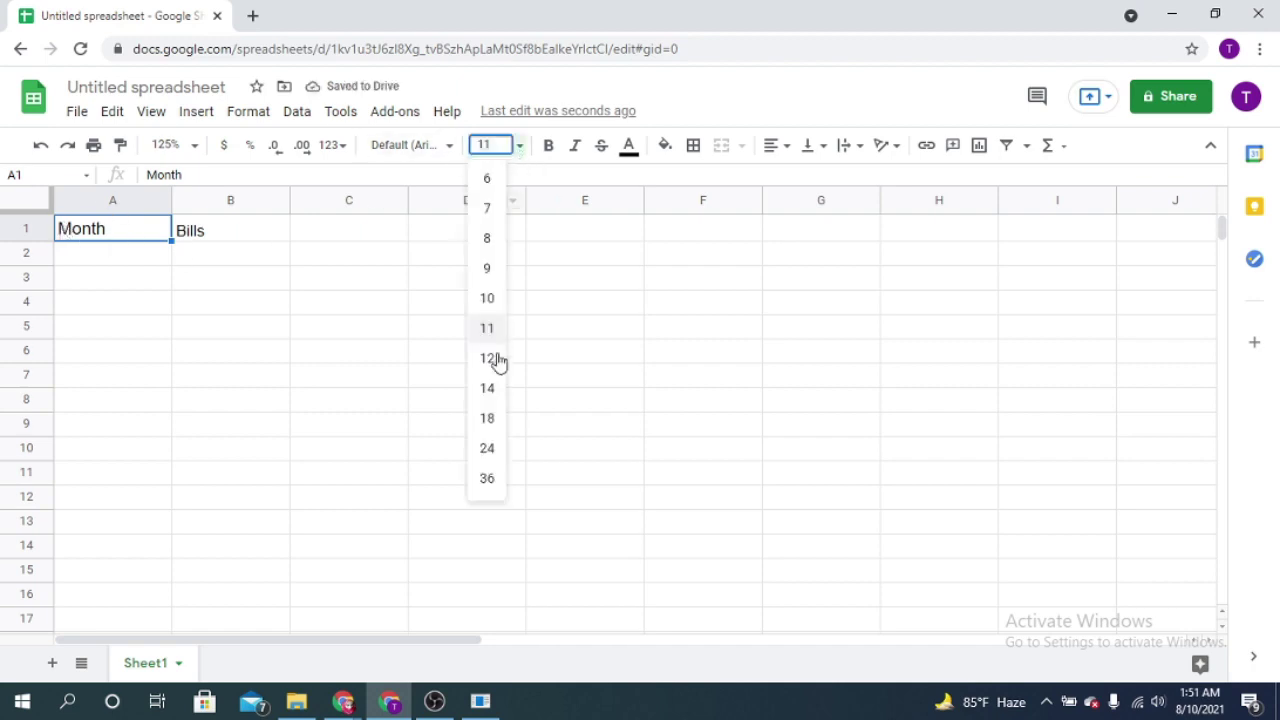
left_click(490, 392)
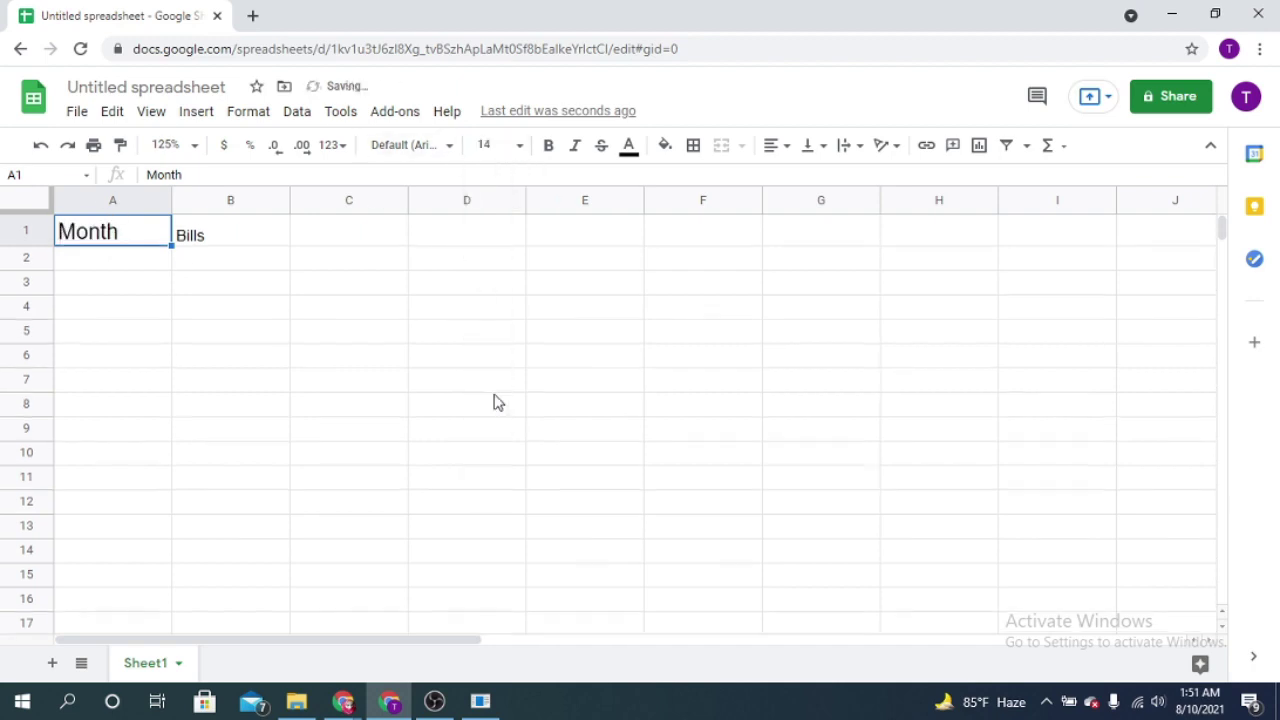
left_click(520, 150)
left_click(495, 245)
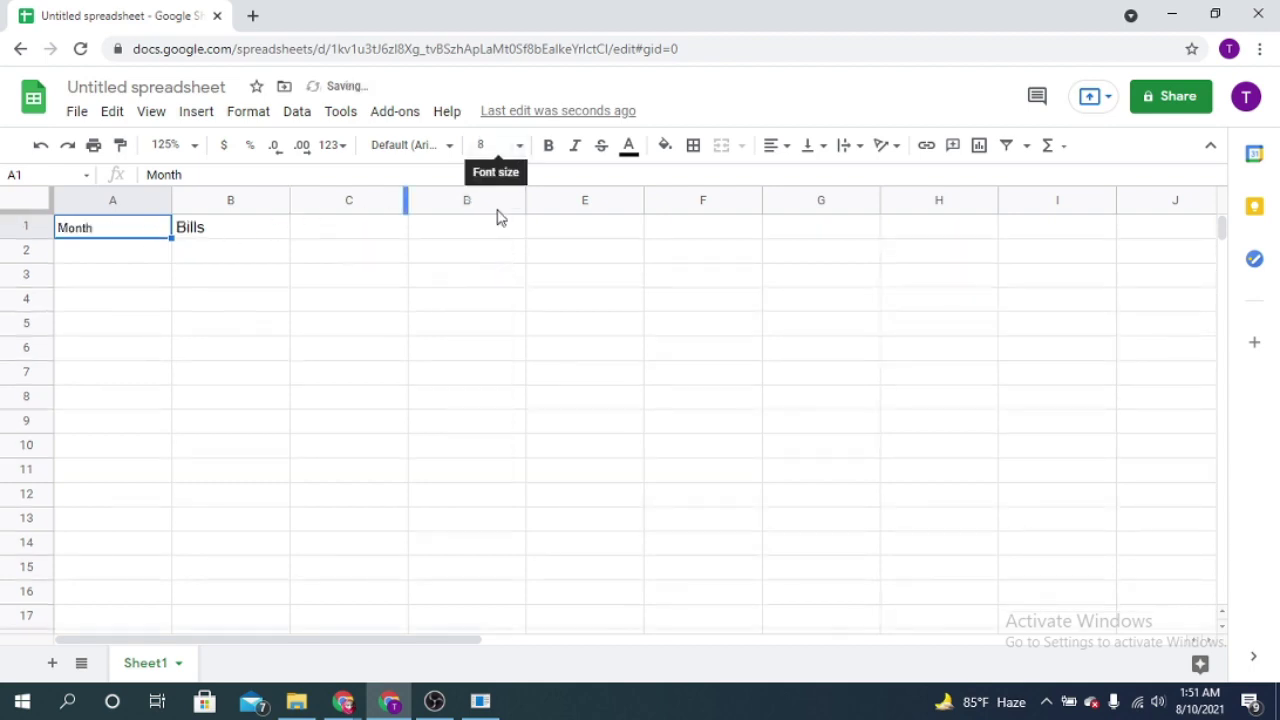
left_click(519, 150)
left_click(494, 298)
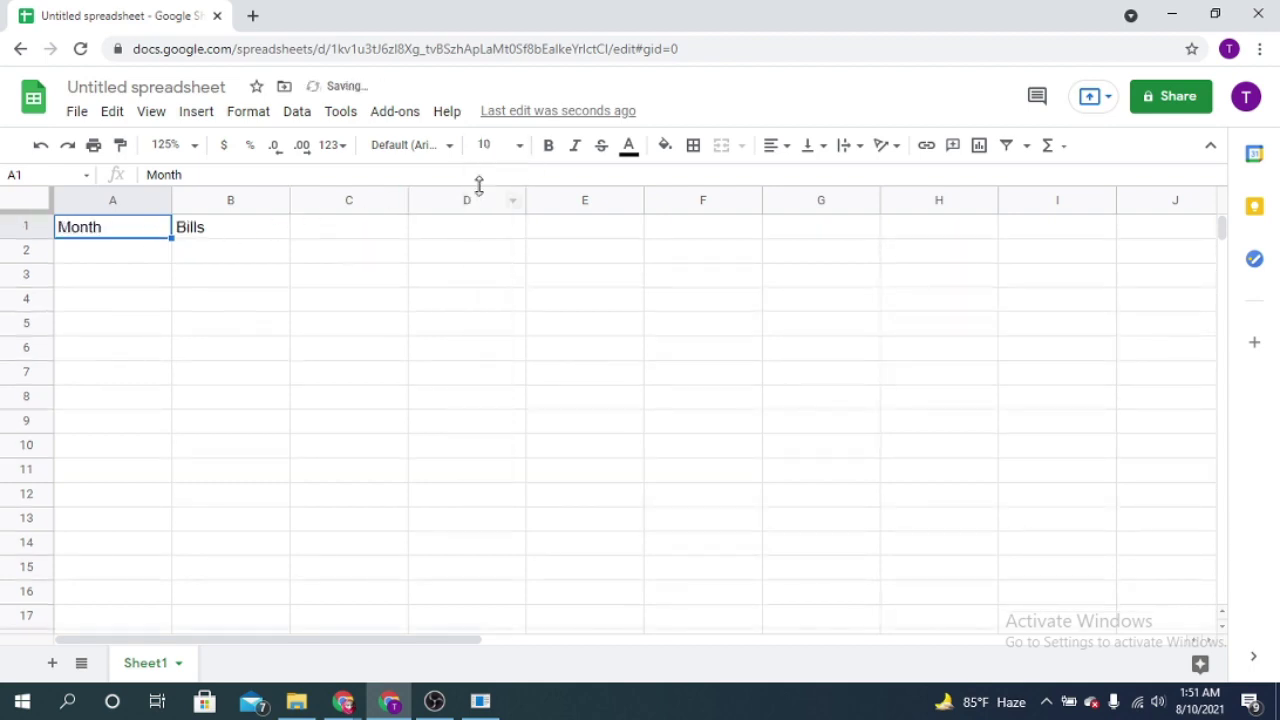
Try the Oswald and Arial fonts on the Month header in A1, ending with Oswald.
left_click(449, 148)
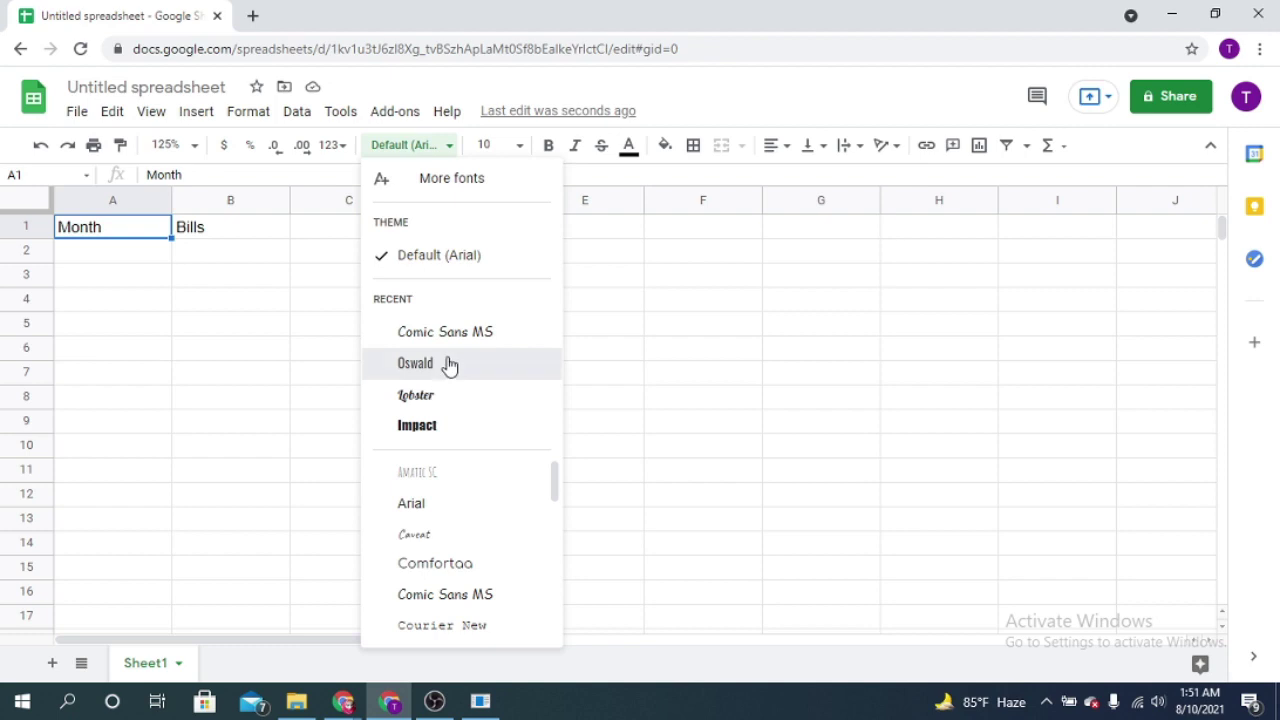
left_click(449, 365)
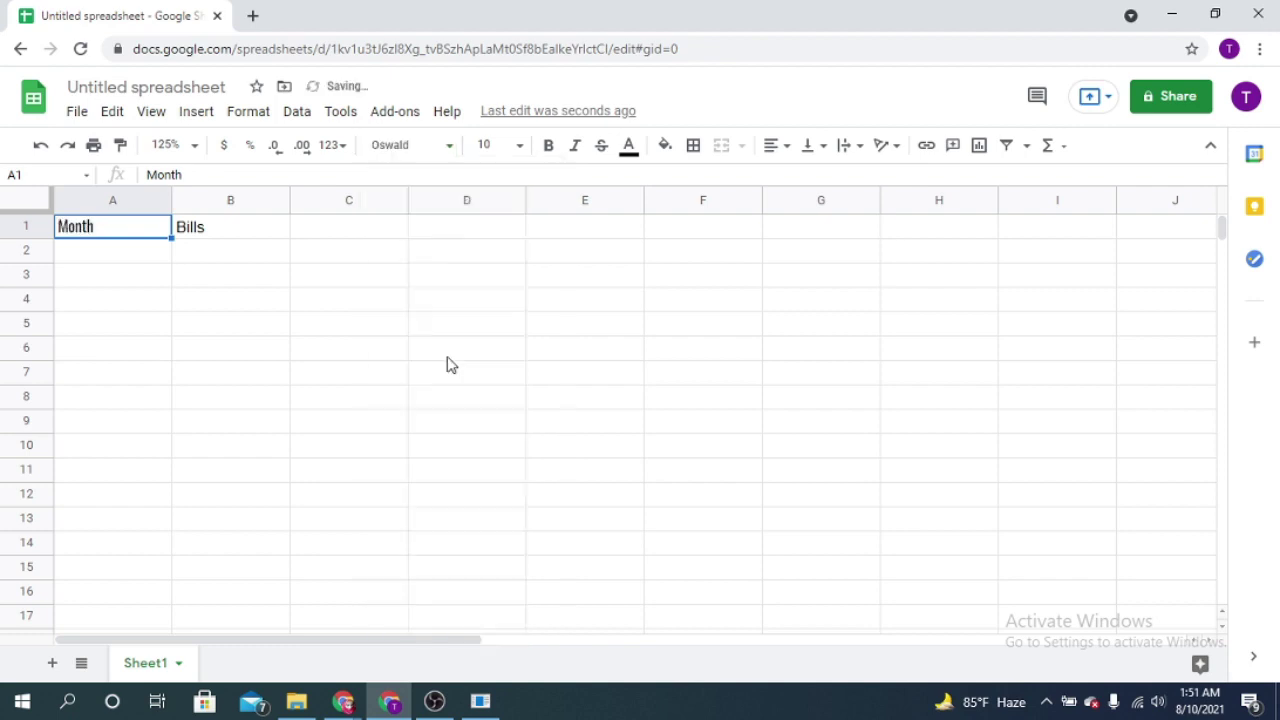
left_click(521, 148)
left_click(449, 148)
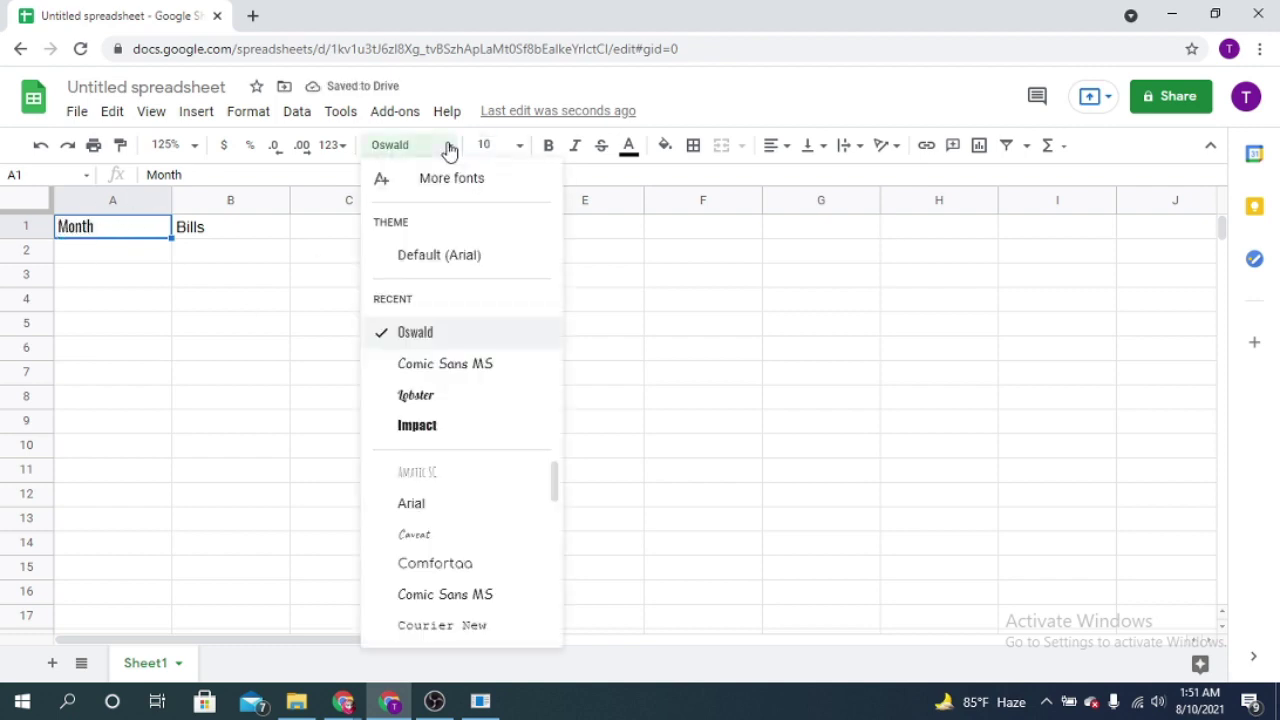
left_click(429, 503)
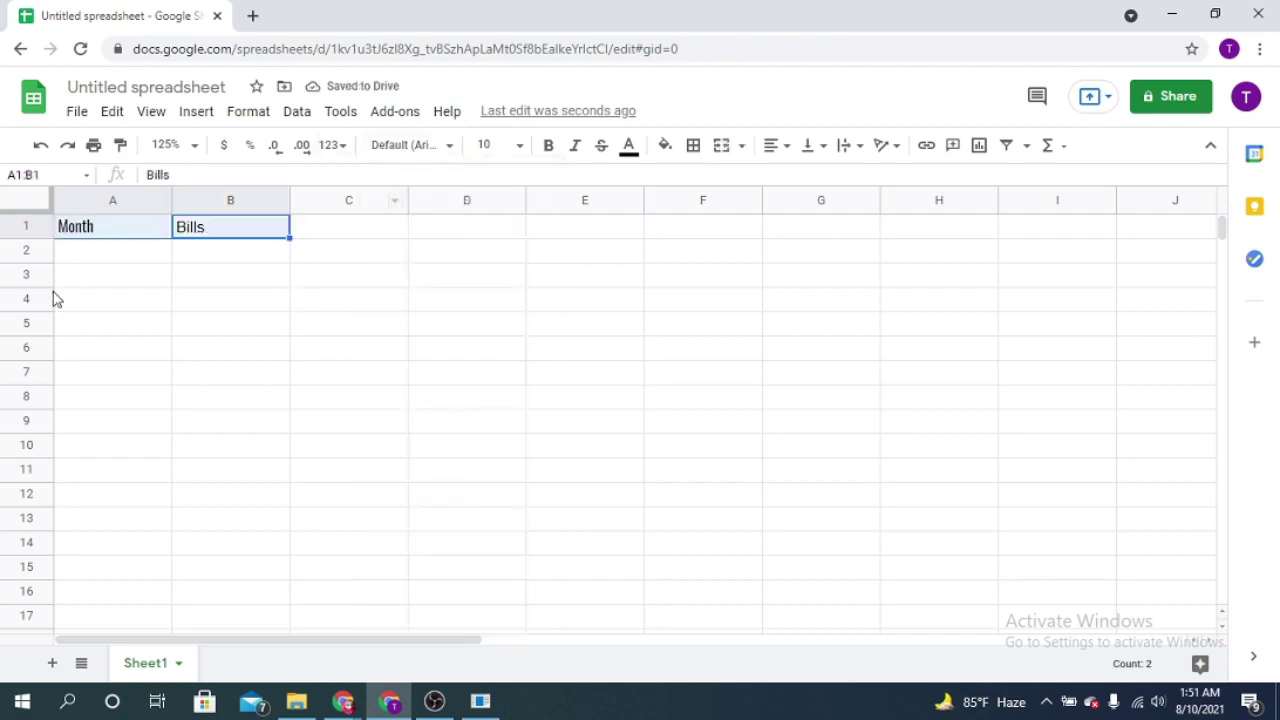
Try the Arial font on the Month and Bills headers in A1:B1, and end with Lobster on both.
left_click(447, 146)
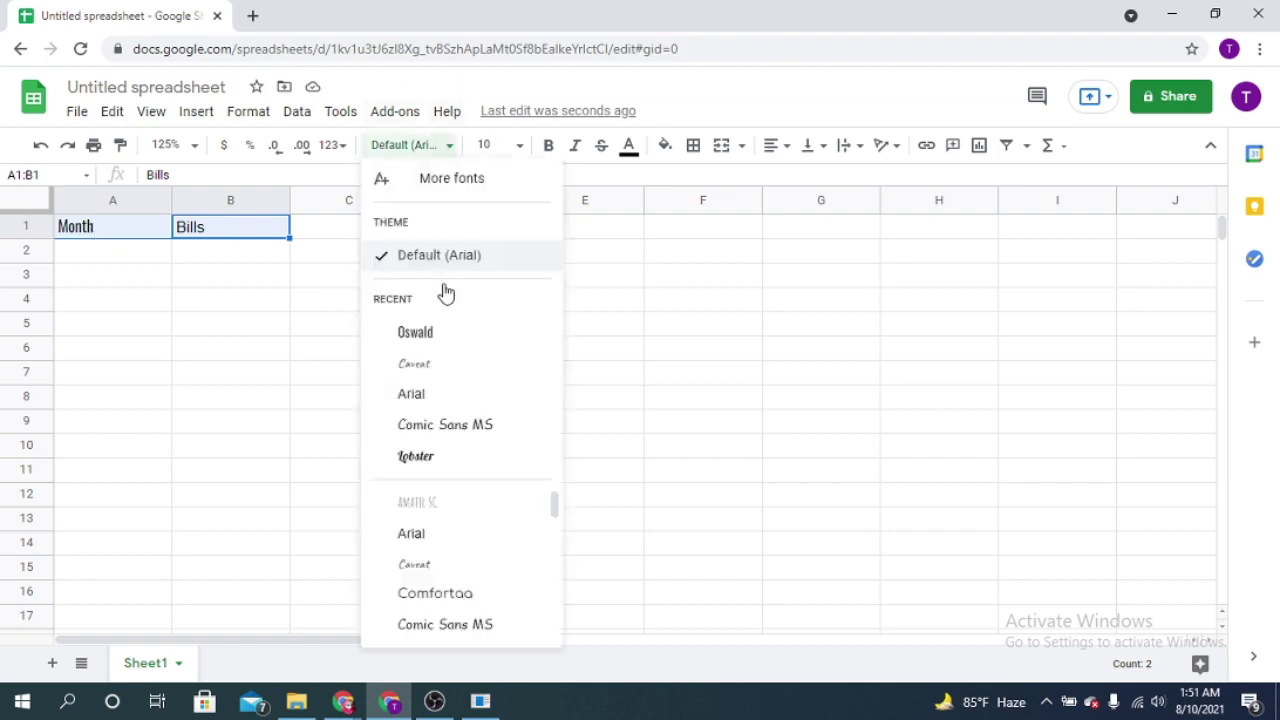
left_click(460, 397)
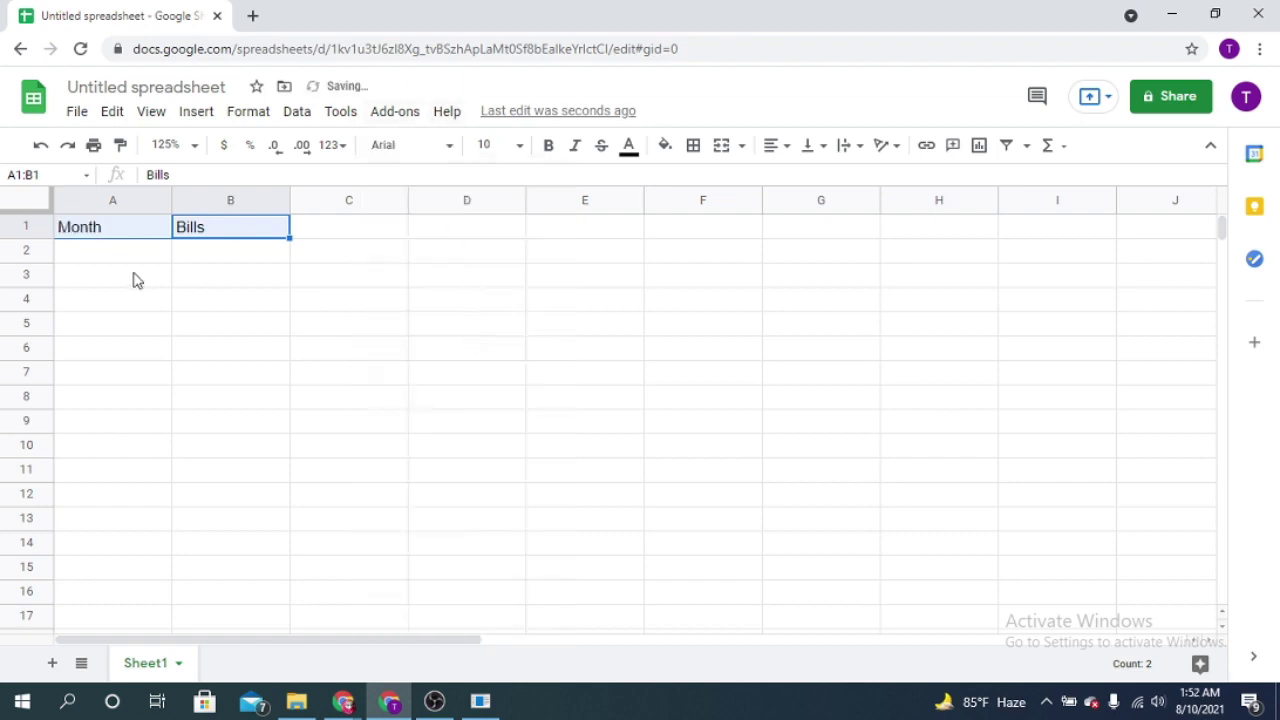
left_click(165, 252)
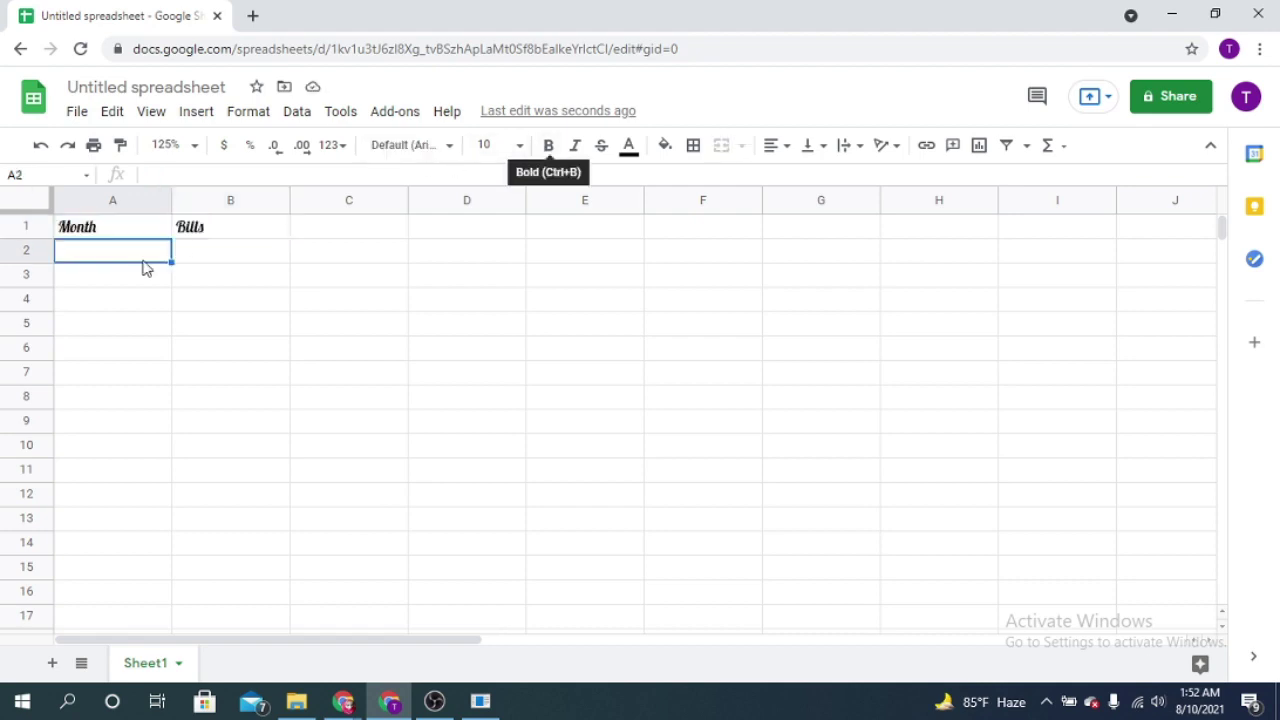
Make the Month header in A1 bold and the Bills header in B1 italic.
left_click(115, 232)
left_click(550, 146)
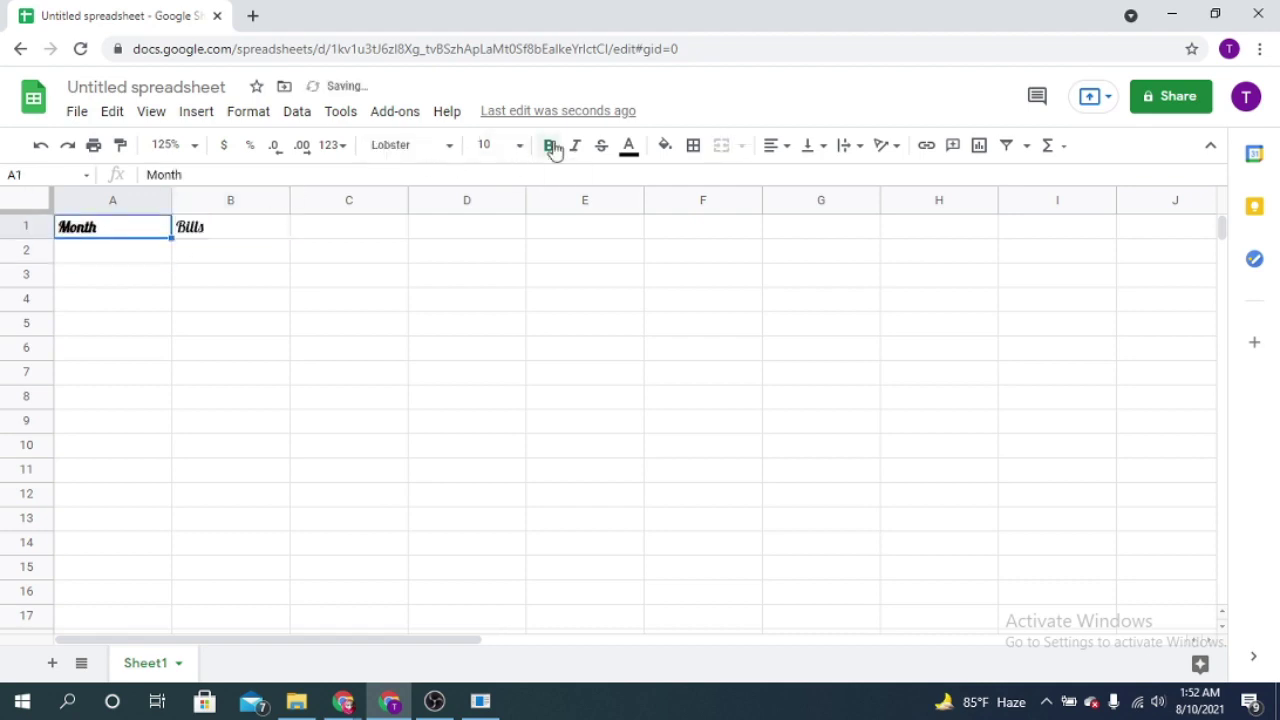
left_click(255, 231)
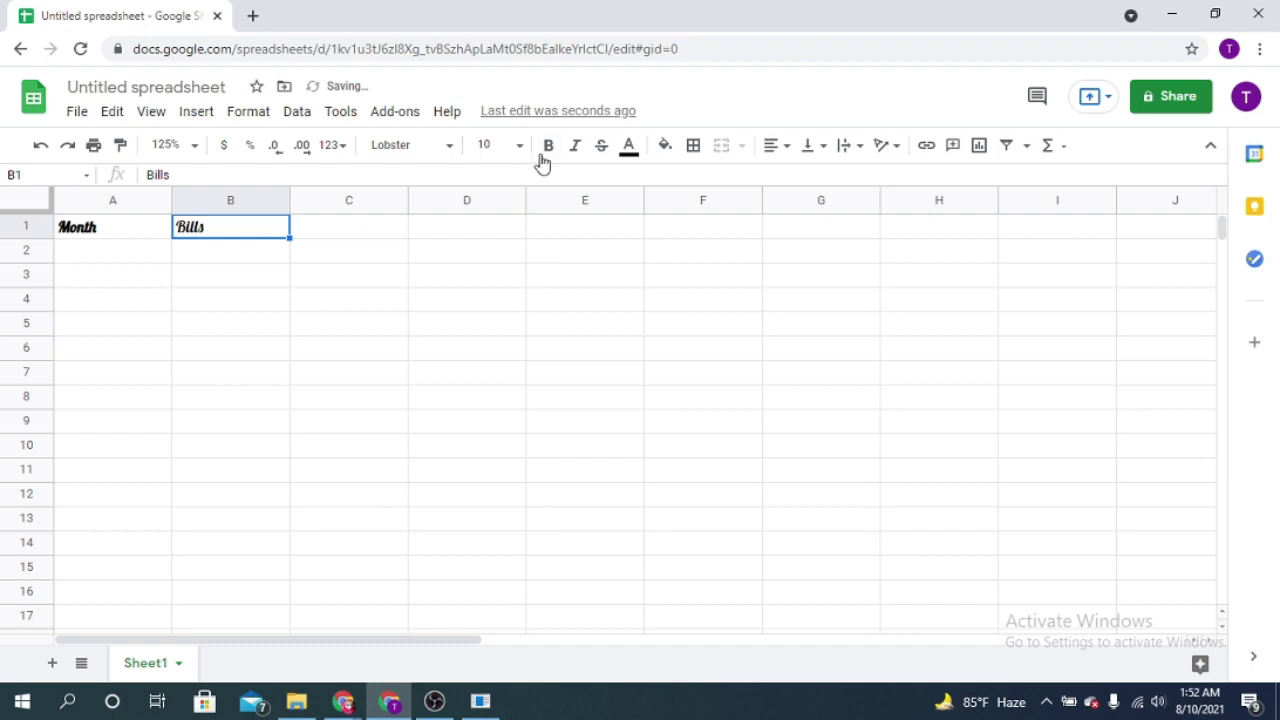
left_click(577, 150)
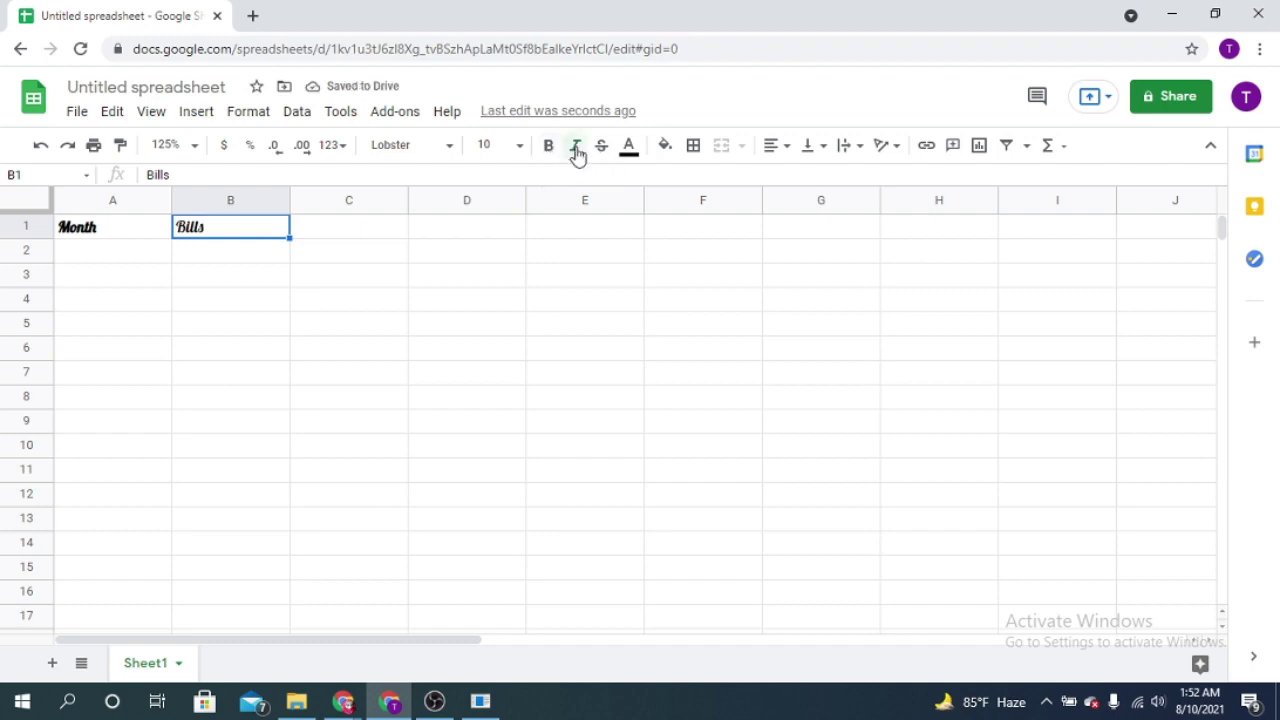
Try strikethrough on the Month header in A1 and remove it again.
left_click(113, 230)
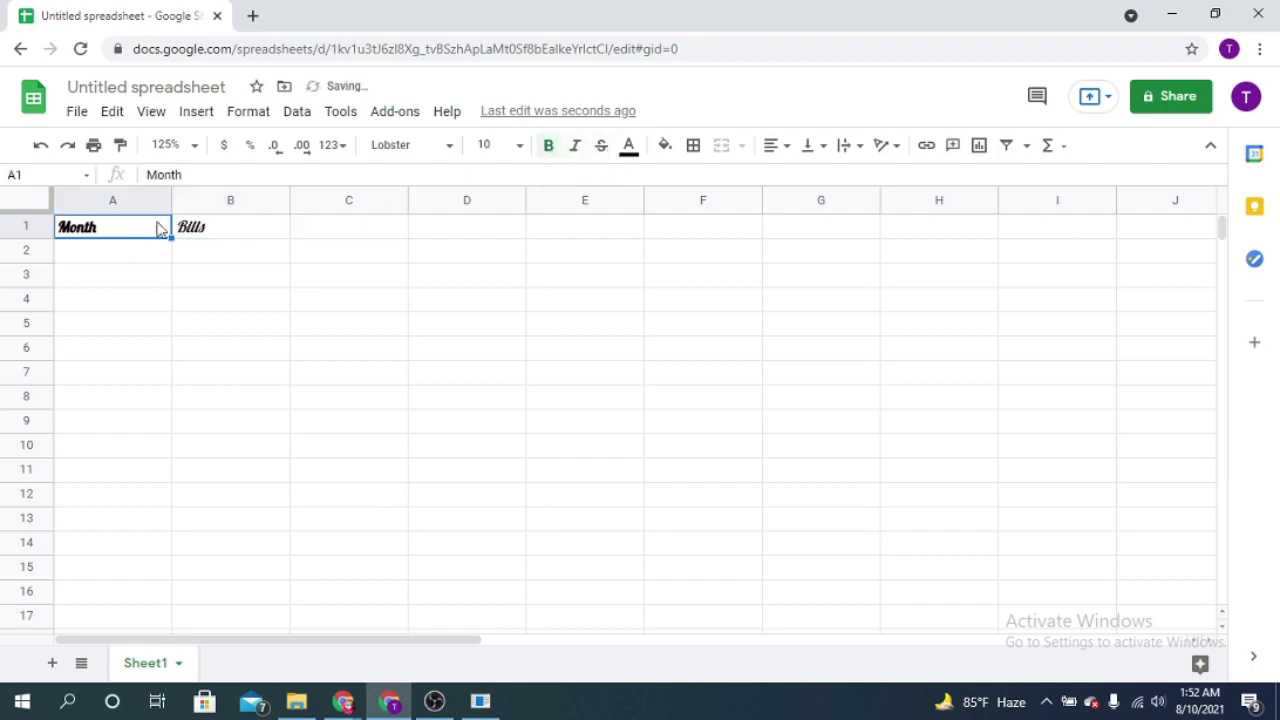
left_click(603, 147)
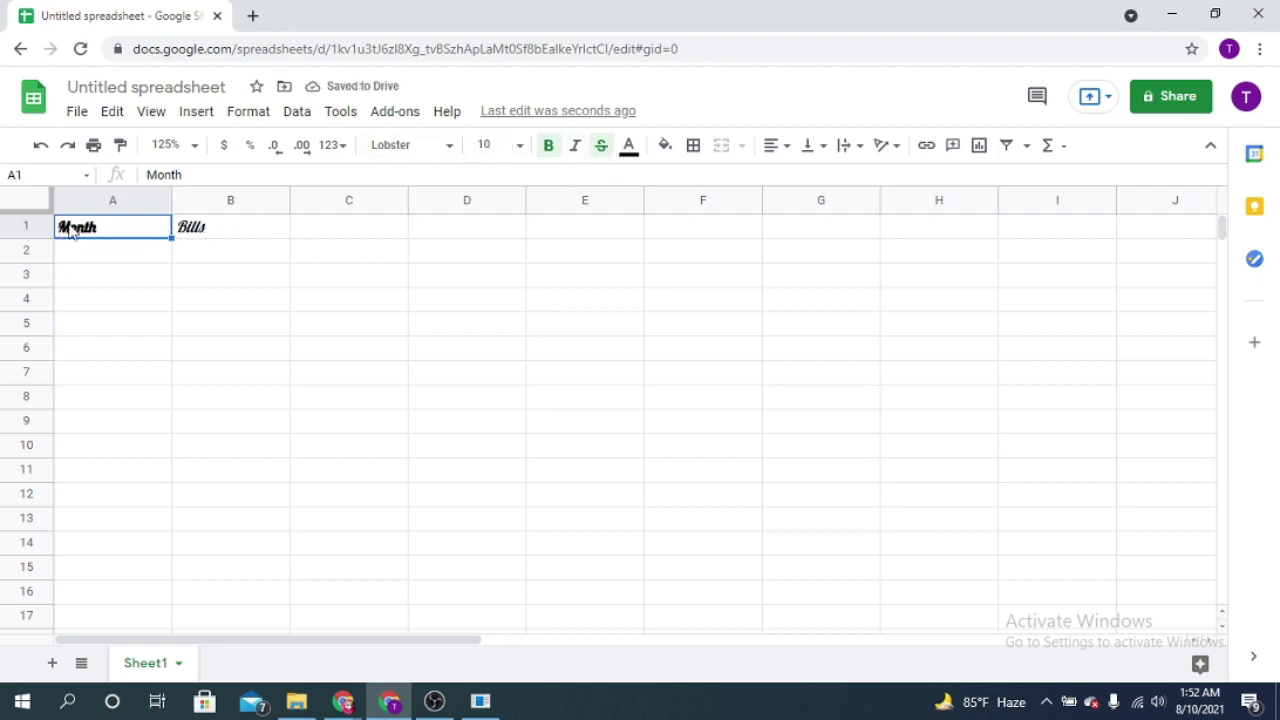
left_click(601, 146)
Set the text colour of the Month header to blue and the Bills header to dark pink.
left_click(632, 152)
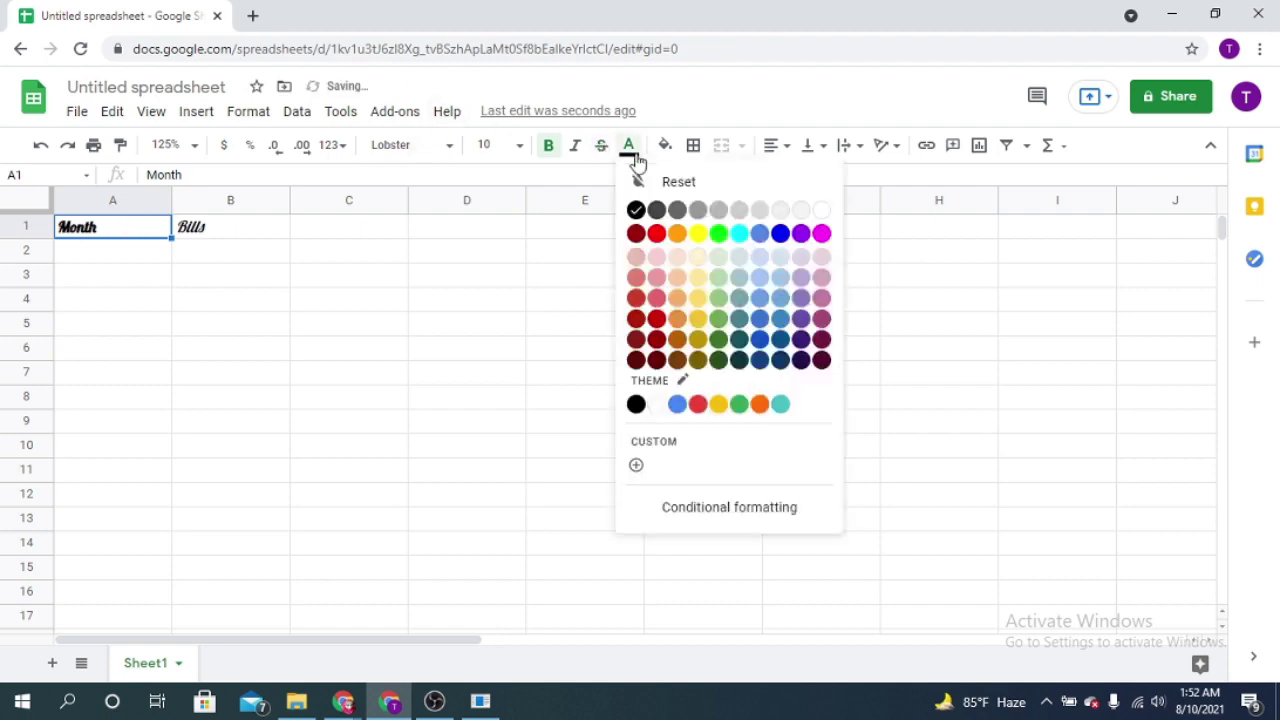
left_click(654, 236)
Try a yellow fill on the empty cell A2 and undo it.
left_click(666, 146)
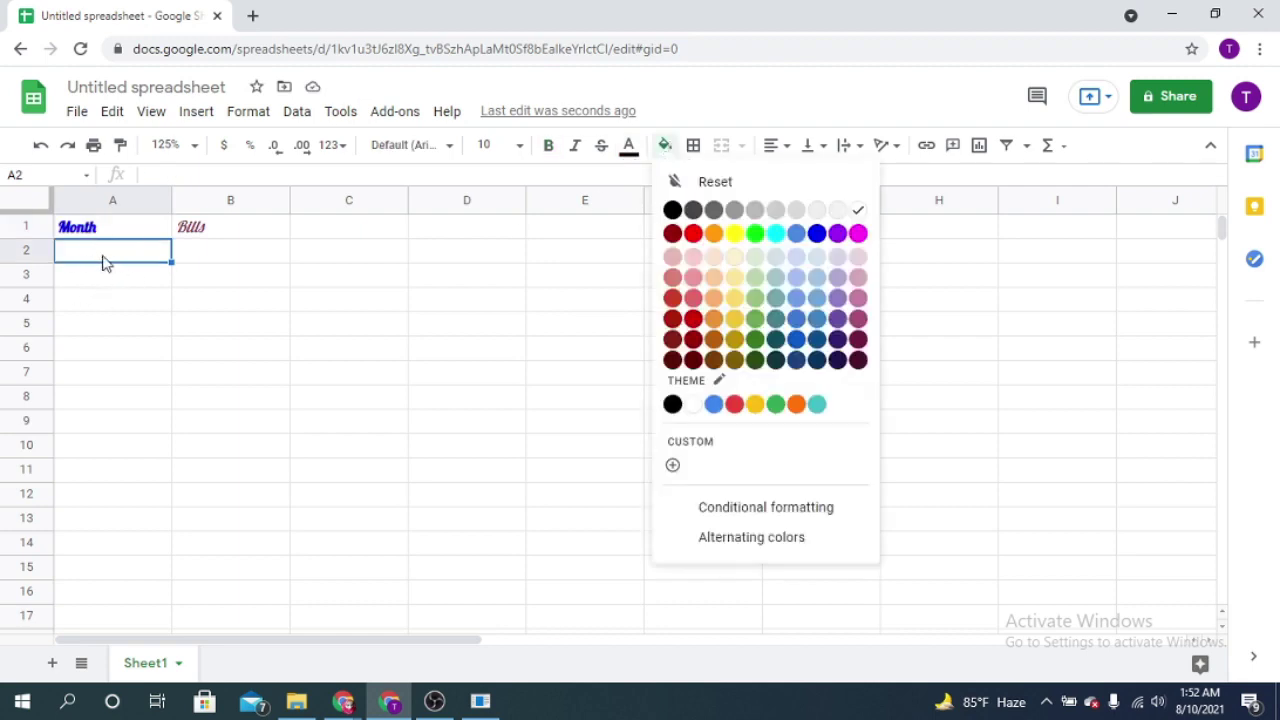
left_click(733, 234)
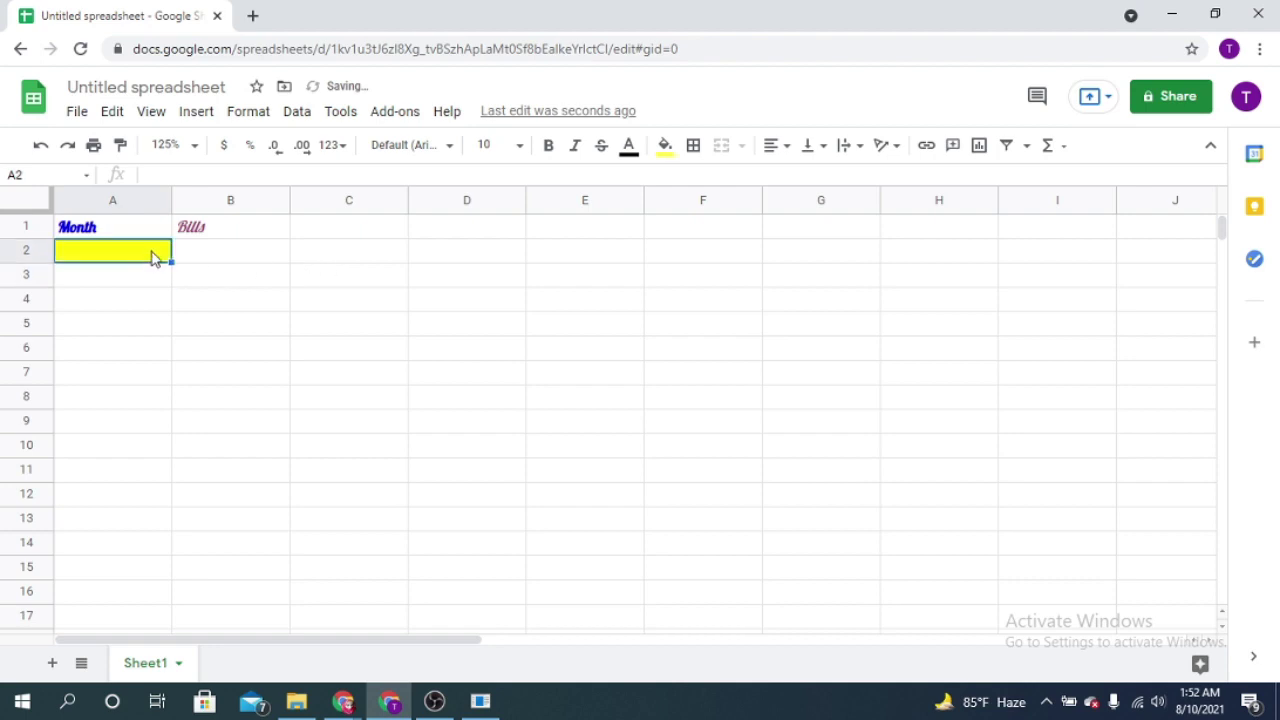
key("ctrl+z")
Fill the Month header cell A1 with light orange-yellow and the Bills header cell B1 with light blue.
left_click(127, 235)
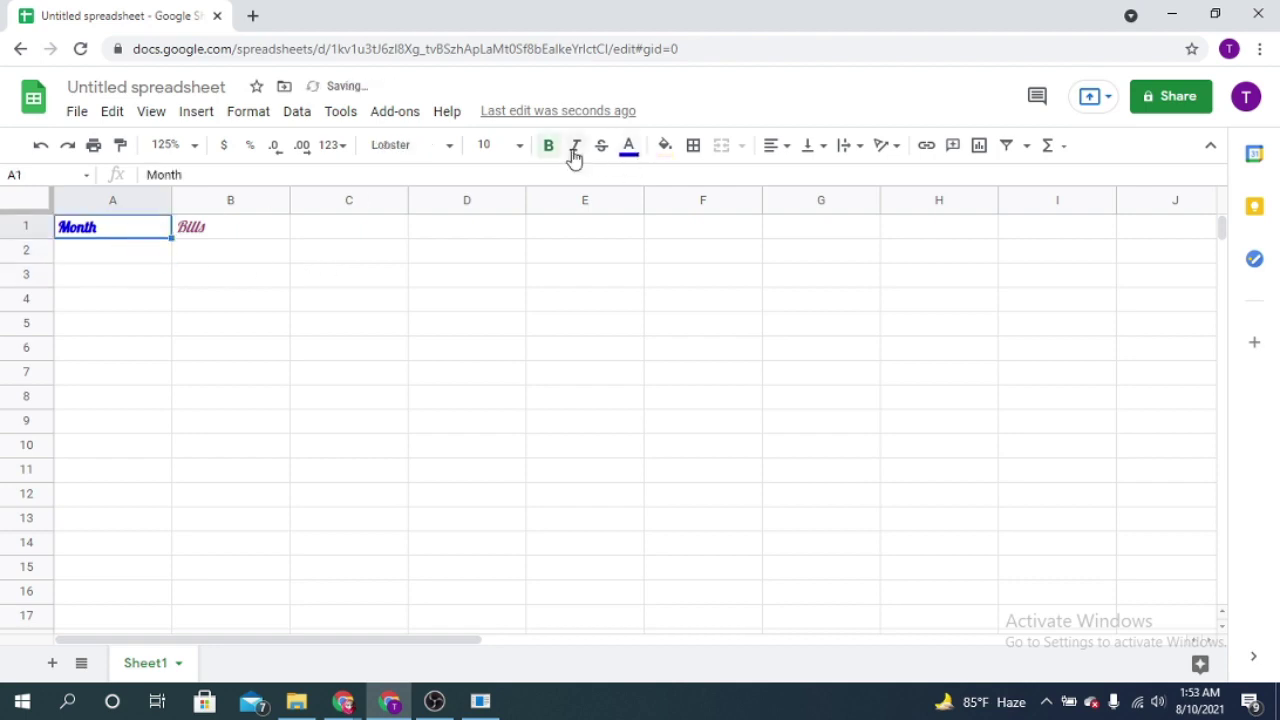
left_click(668, 150)
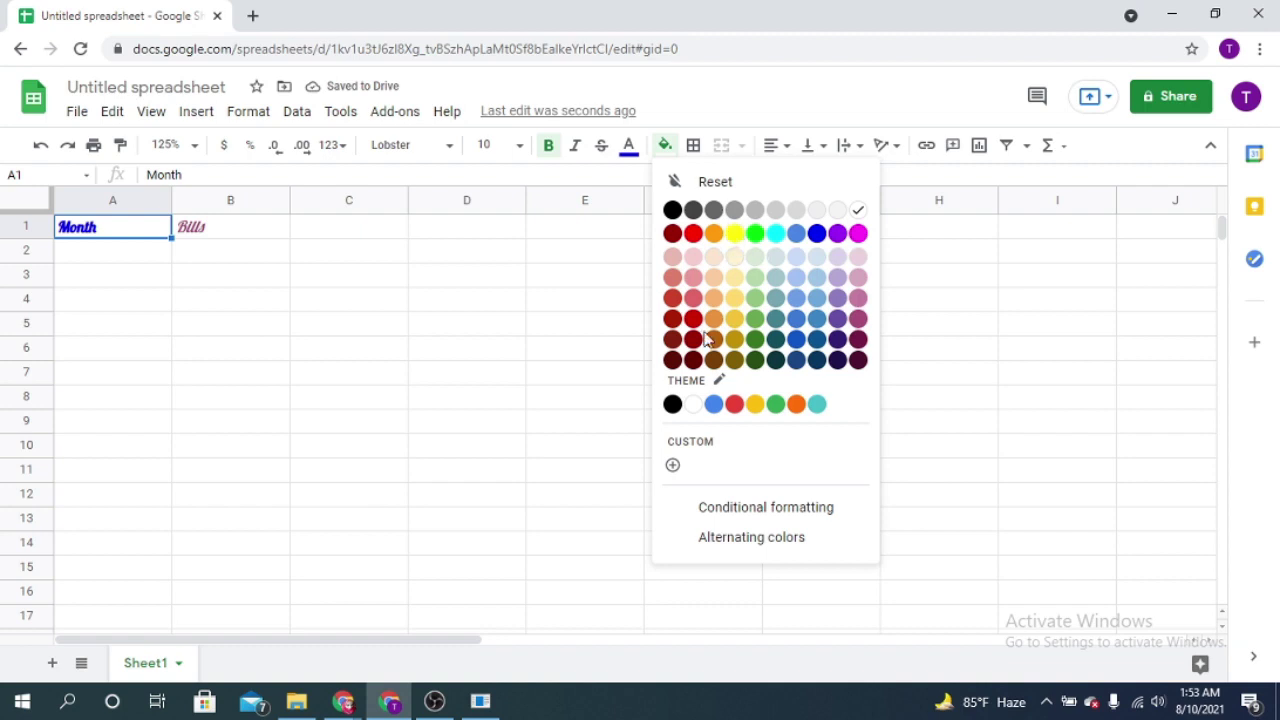
left_click(734, 298)
Enter the months january, february, march, april, may and june in A2:A7, one per row.
key("Down")
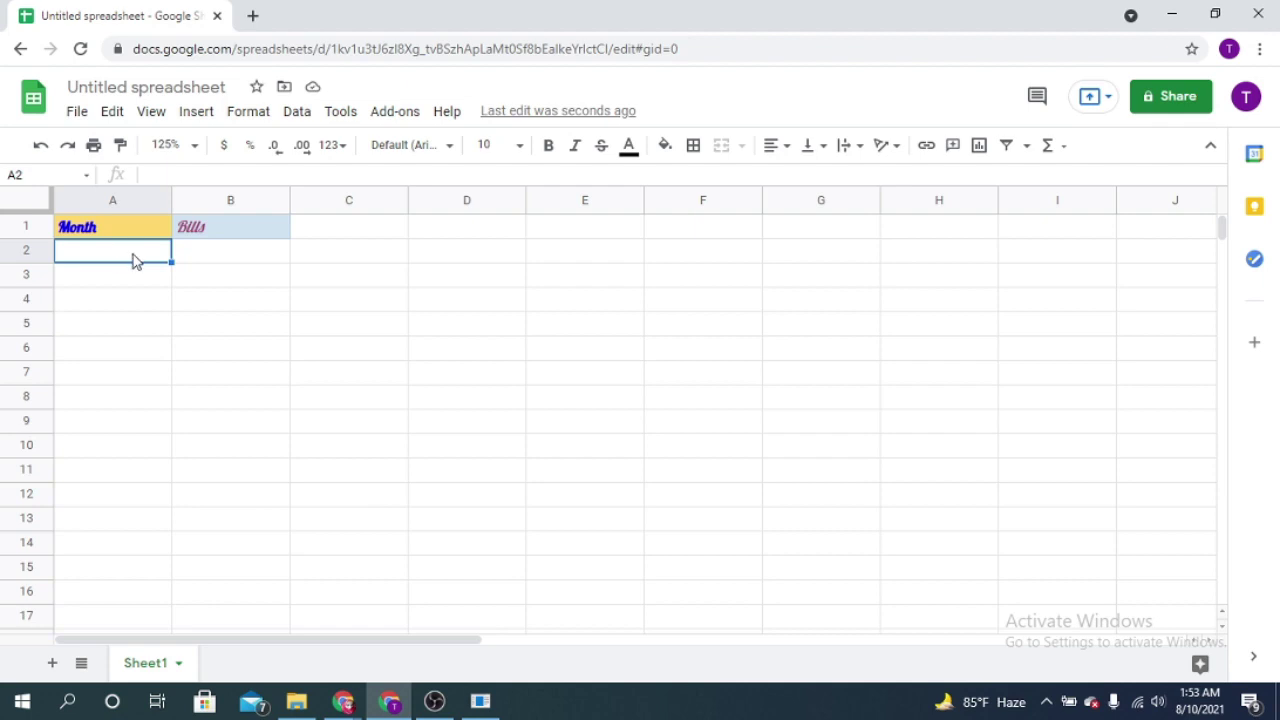
type("january")
key("Return")
type("february")
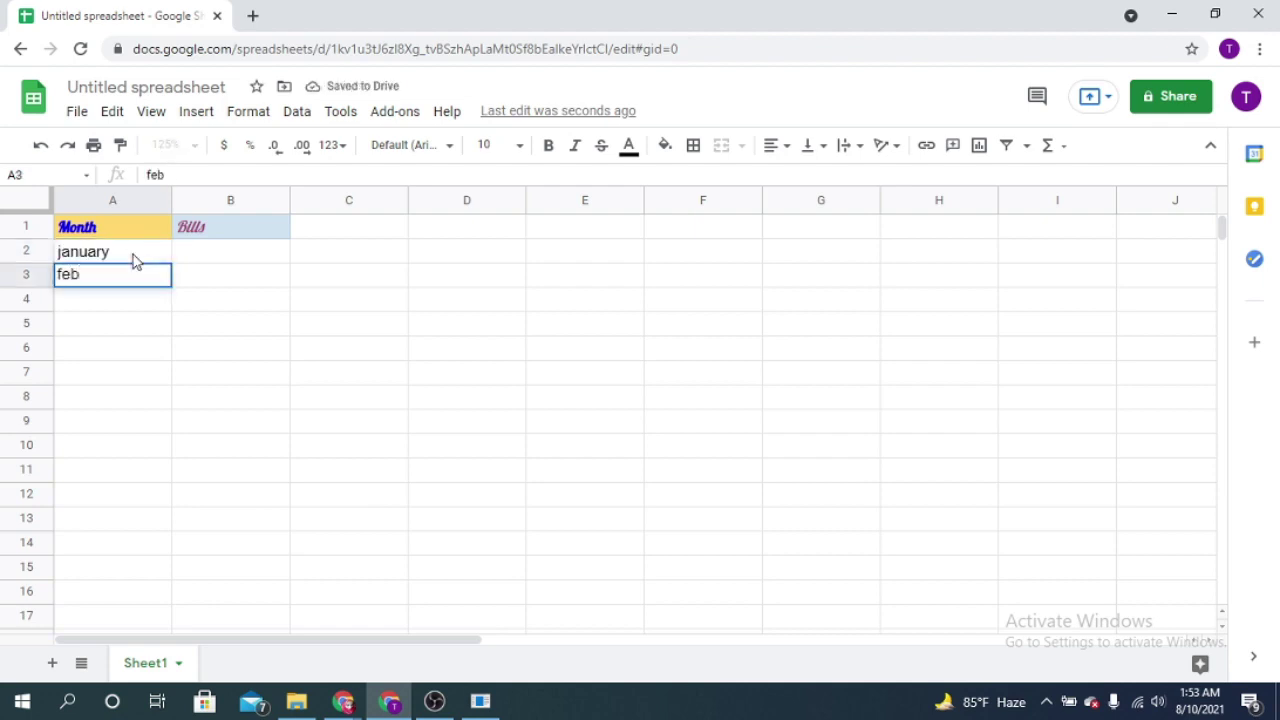
key("Return")
type("march")
key("Return")
type("april")
key("Return")
type("may")
key("Return")
type("june")
key("Return")
Enter the months july, august, september, october, november and december in A8:A13, one per row.
type("july")
key("Return")
type("august")
key("Return")
type("september")
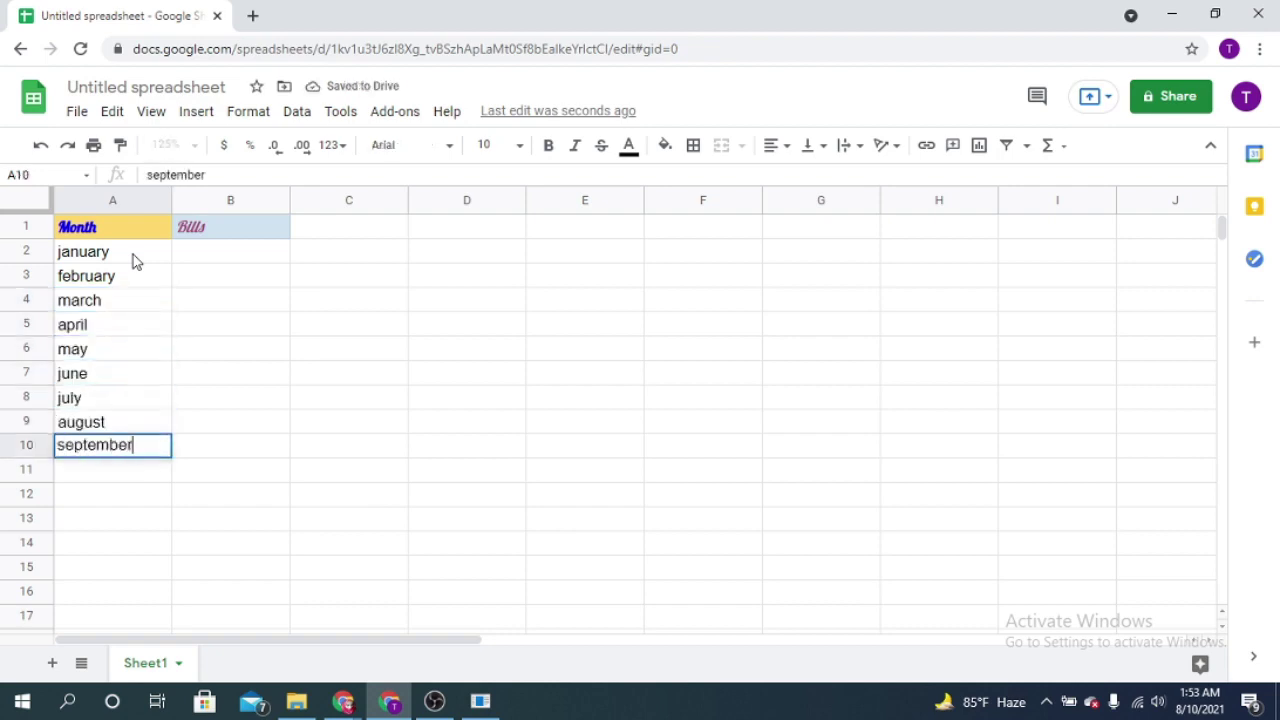
key("Return")
type("octbar")
key("BackSpace")
key("BackSpace")
key("BackSpace")
type("obar")
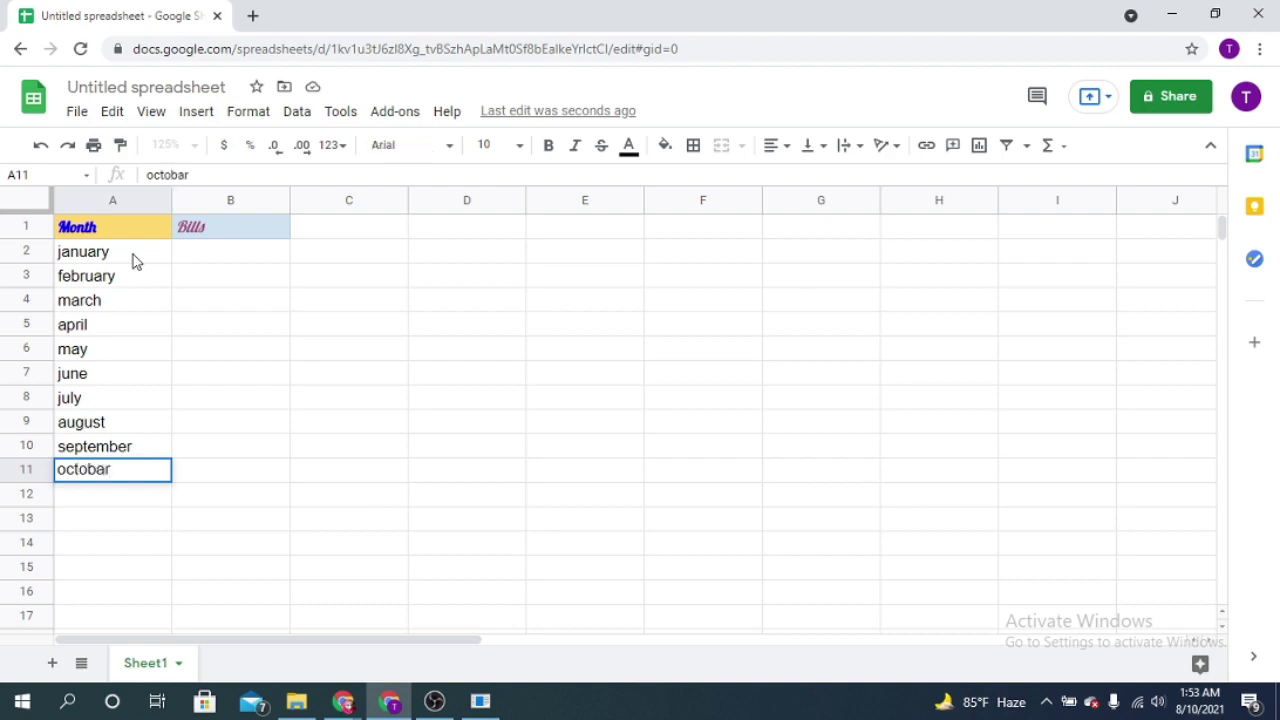
key("Return")
type("november")
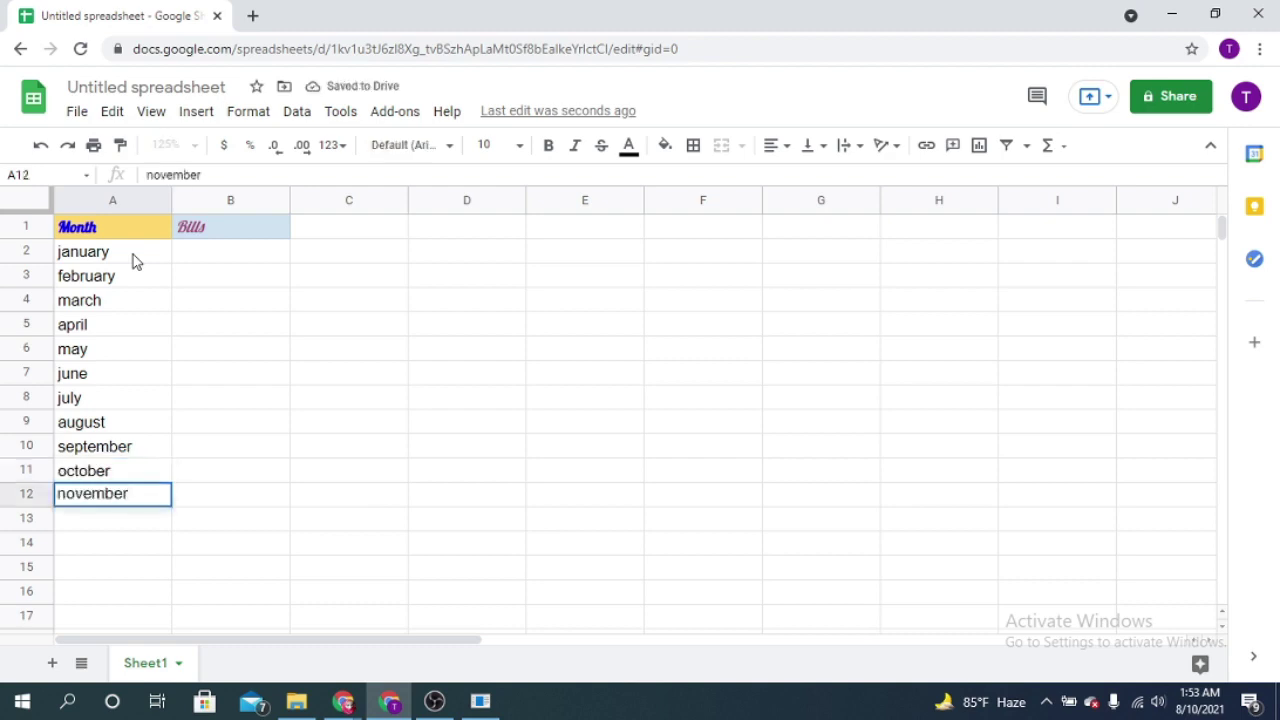
key("Return")
type("december")
key("Return")
Enter the bills for january to june in B2:B7: 10000, 12000, 13000, 9000, 8000 and 15000.
left_click(233, 252)
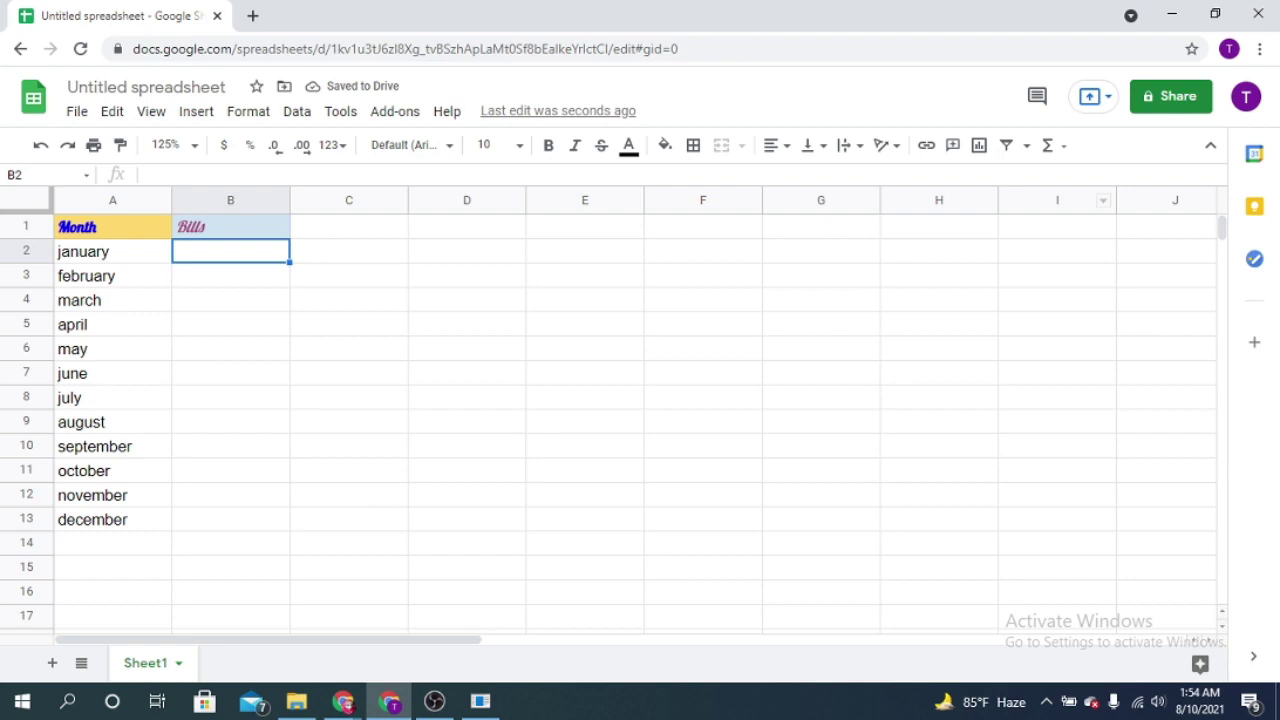
type("10000")
key("Return")
type("12000")
key("Return")
type("13000")
key("Return")
type("9000")
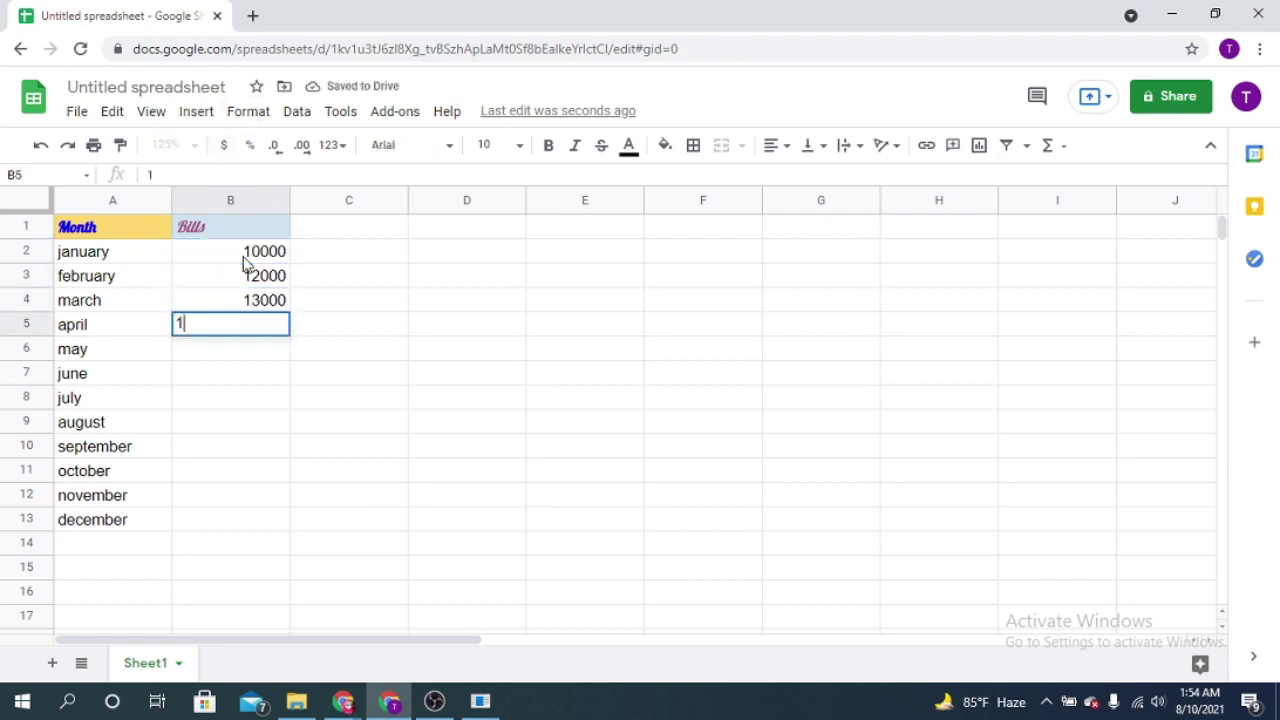
key("Return")
type("8000")
key("Return")
type("15000")
key("Return")
Enter the bills for july to december in B8:B13: 18000, 5000, 40000, 20000, 2000 and 10000.
type("18000")
key("Return")
type("5000")
key("Return")
type("40000")
key("Return")
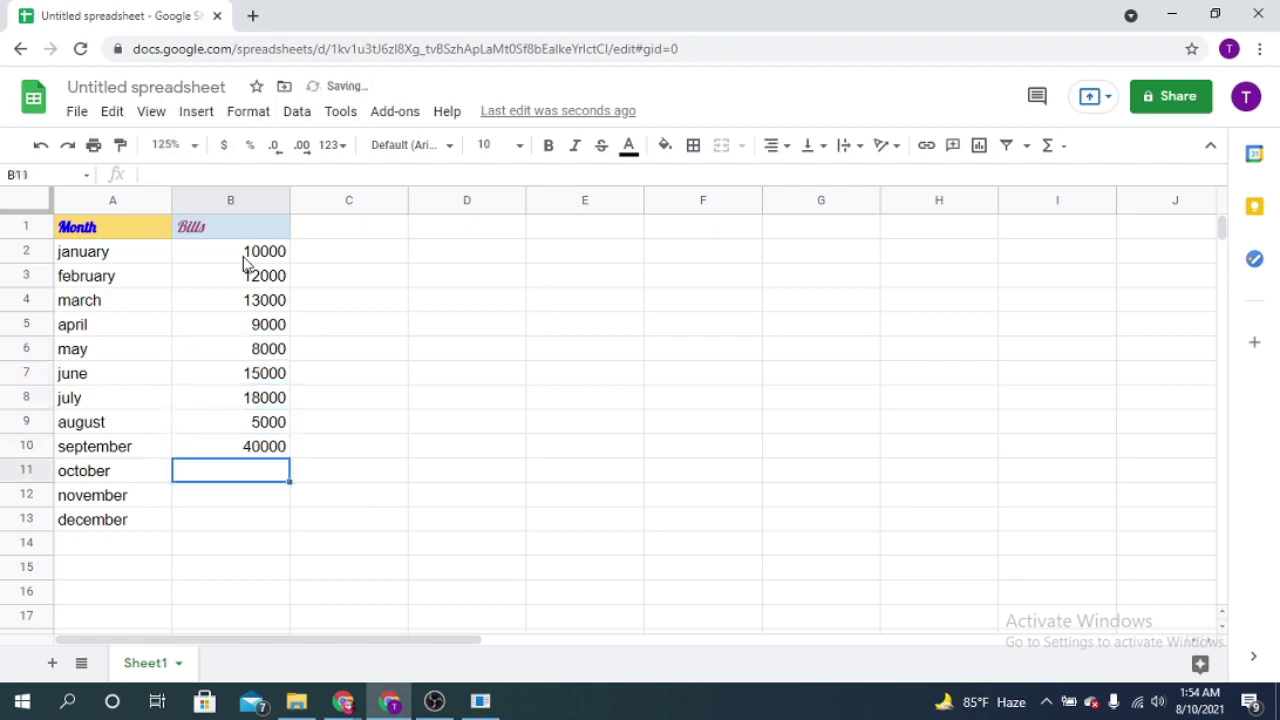
type("20000")
key("Return")
type("2000")
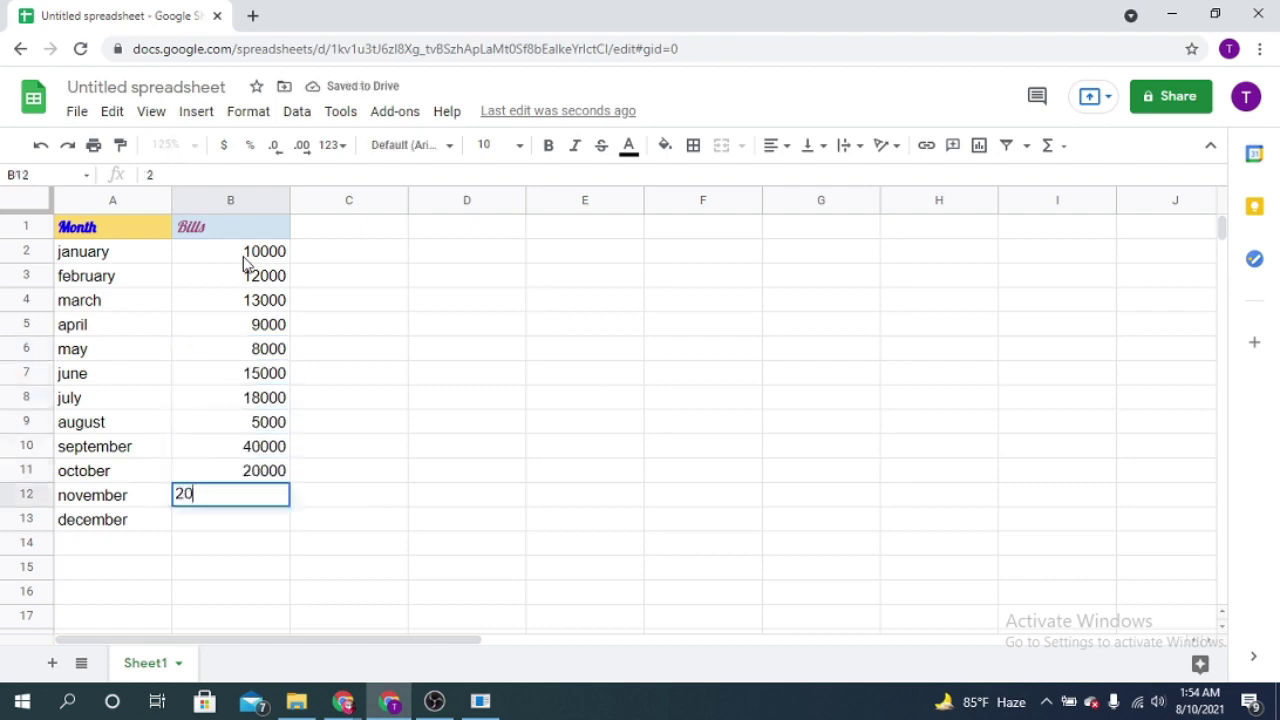
key("Return")
type("10000")
key("Return")
Try the currency format on the january bill in B2 and undo it.
left_click(232, 258)
left_click(224, 147)
key("ctrl+z")
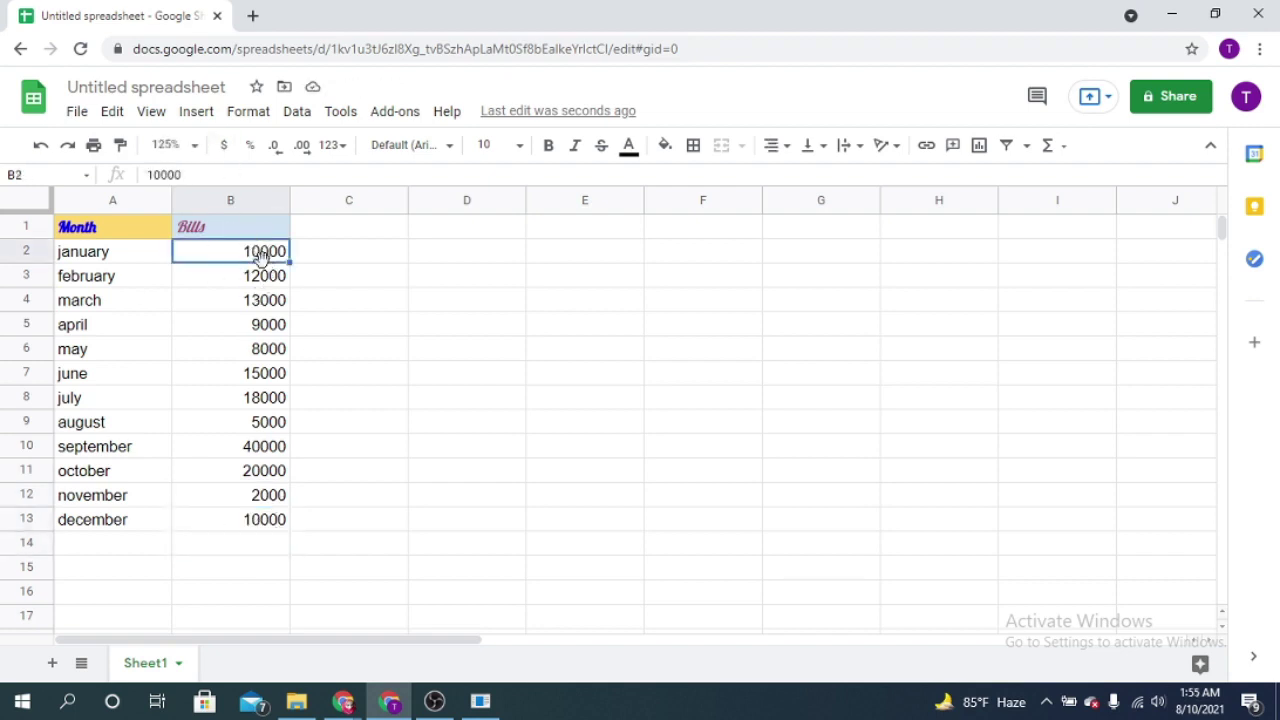
Select the bill amounts in B2:B13 and apply the currency format followed by the percent format.
left_click(268, 527, "shift")
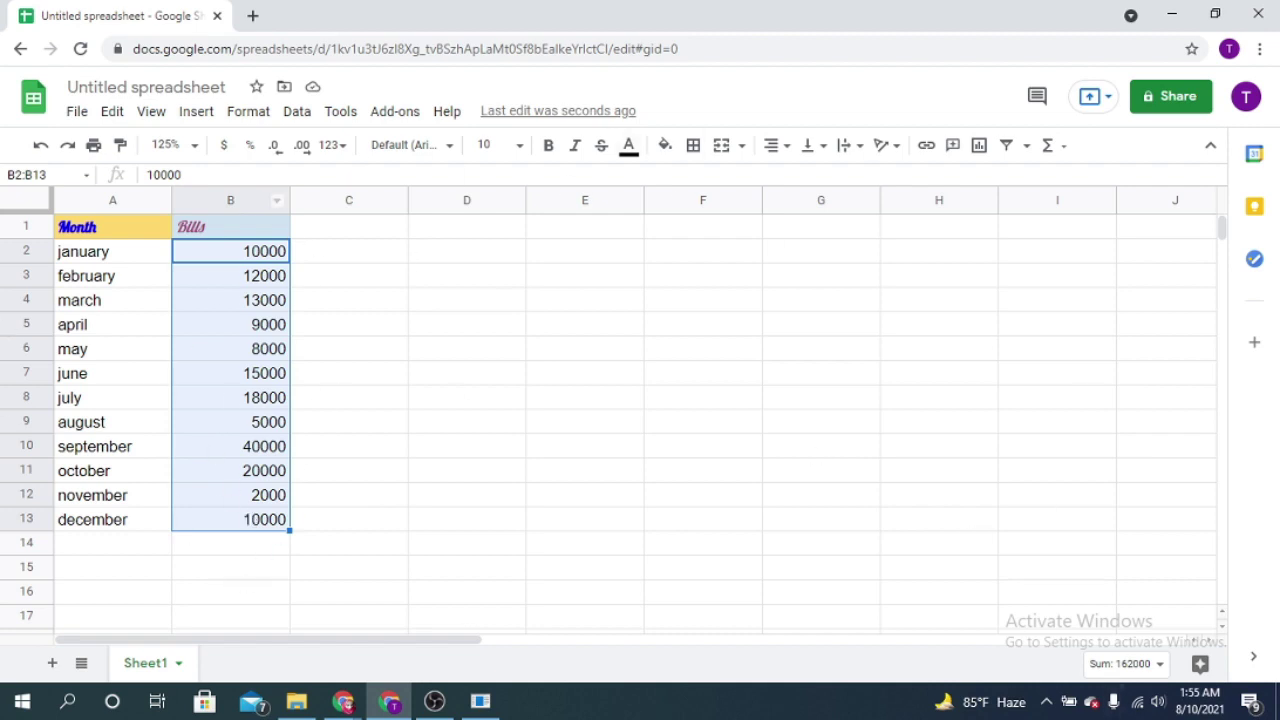
left_click(226, 147)
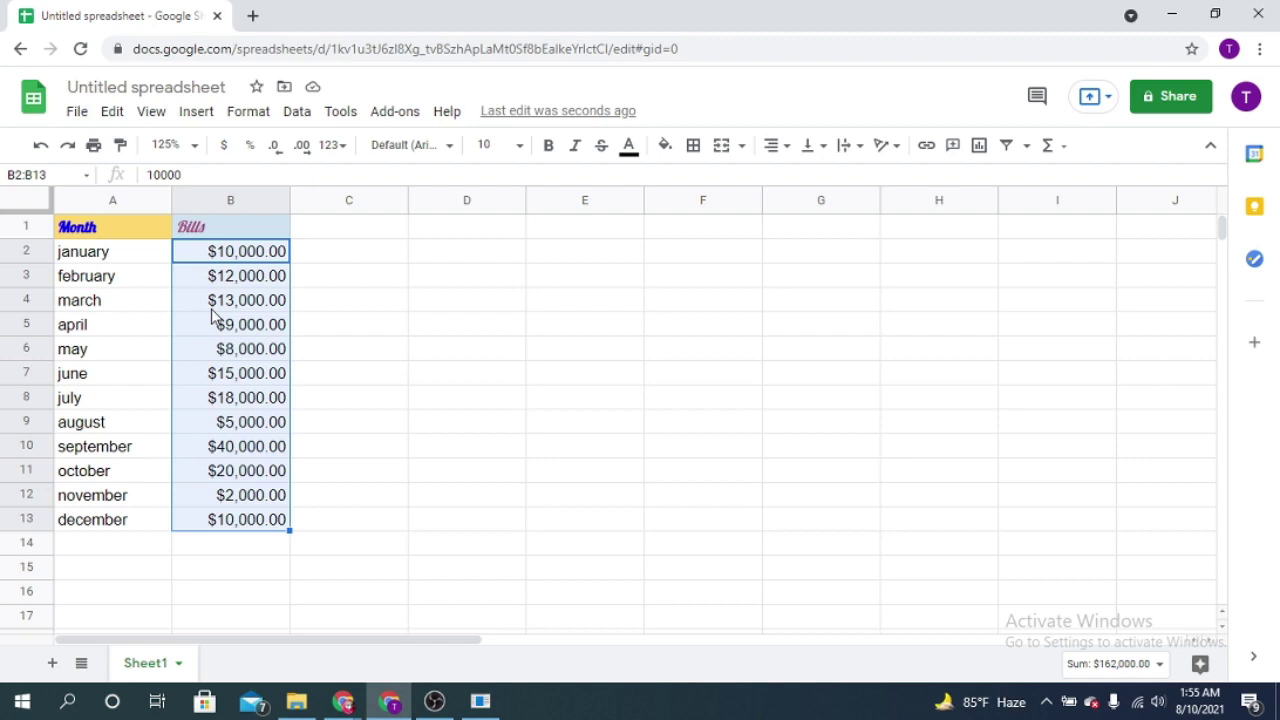
left_click(251, 147)
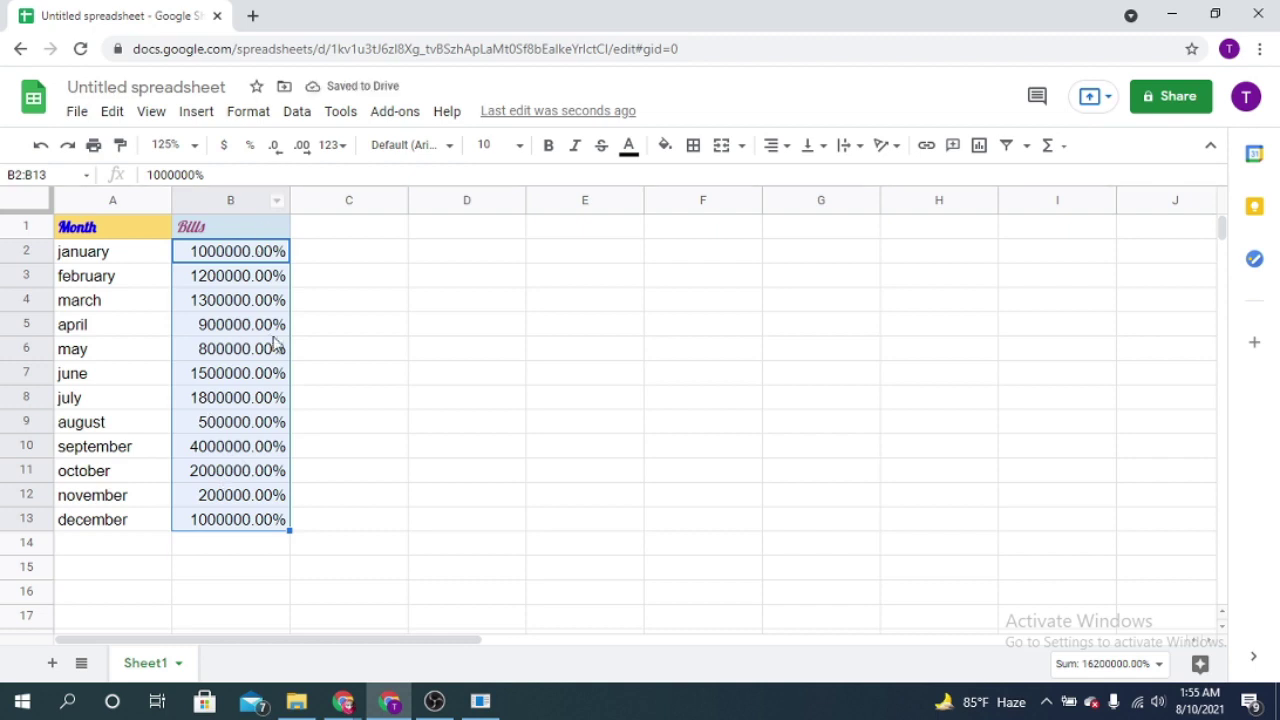
Try decreasing and increasing the decimal places of the percentages in B2:B13, ending with no decimals.
left_click(274, 146)
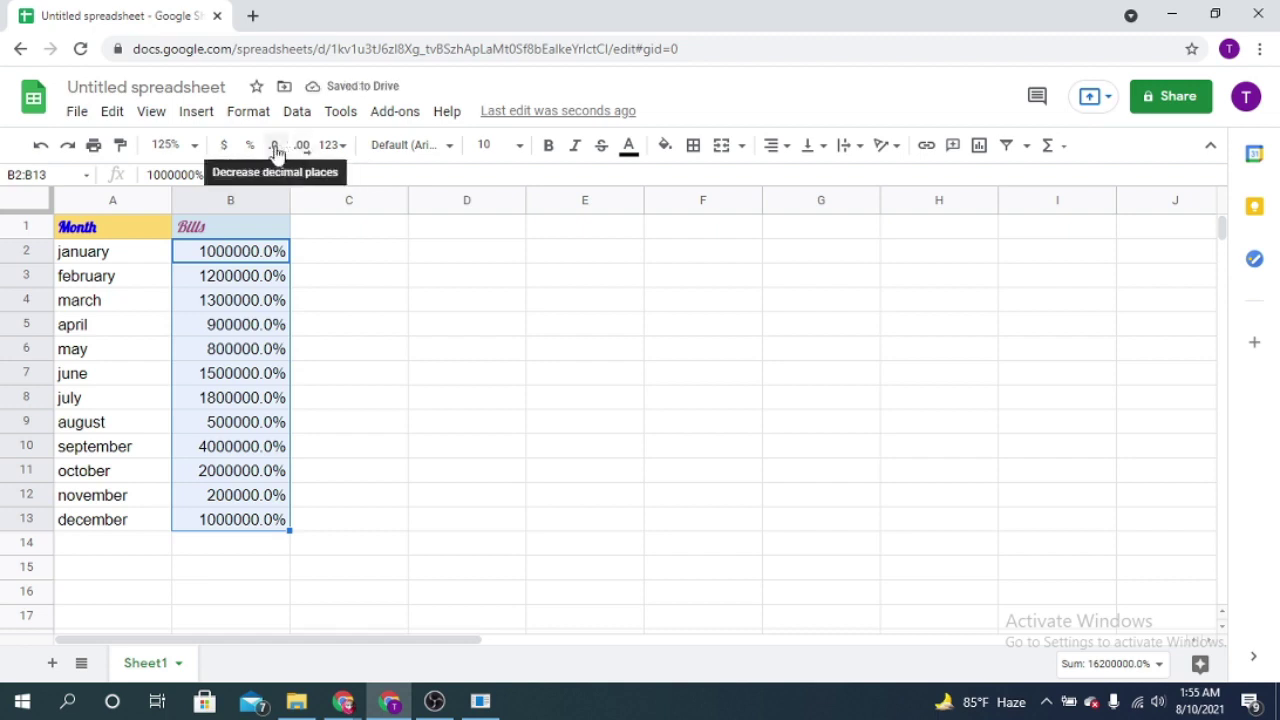
left_click(275, 147)
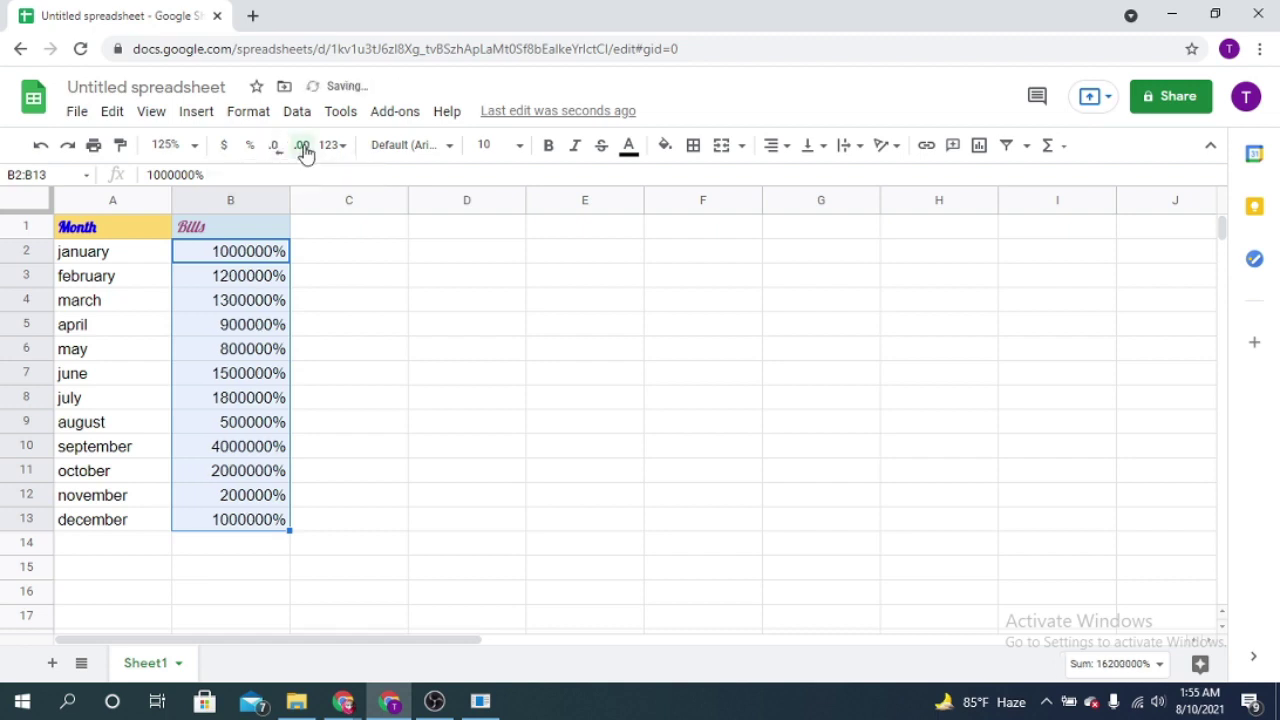
left_click(303, 147)
left_click(303, 147)
left_click(303, 147)
left_click(303, 147)
left_click(274, 147)
left_click(274, 147)
left_click(274, 147)
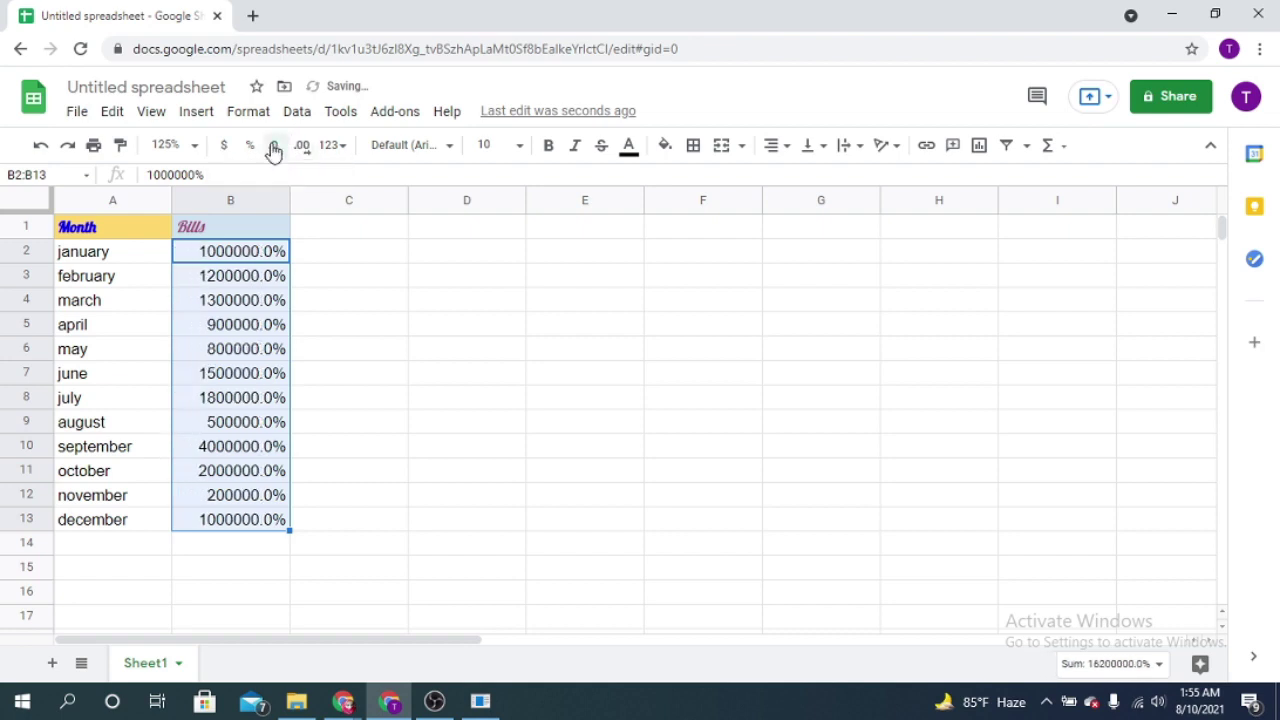
left_click(274, 147)
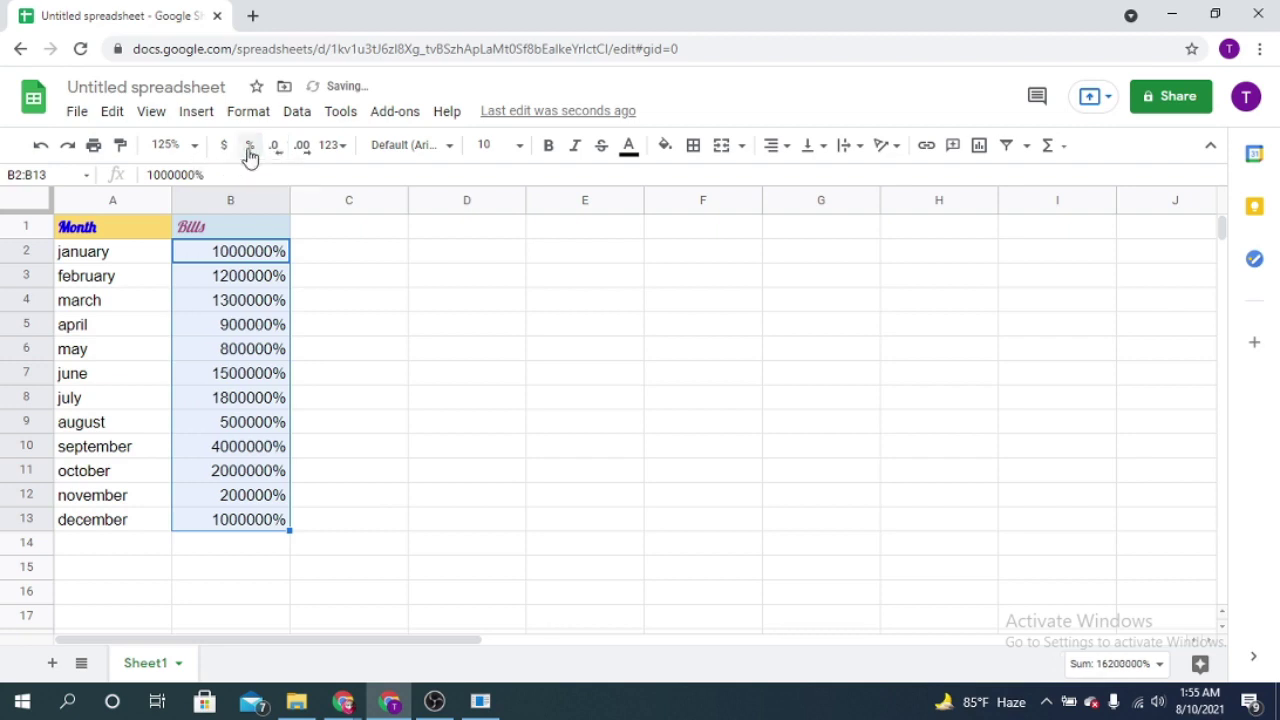
Try the Currency, Number and Percent formats on the bill amounts in B2:B13, and end with Scientific.
left_click(250, 148)
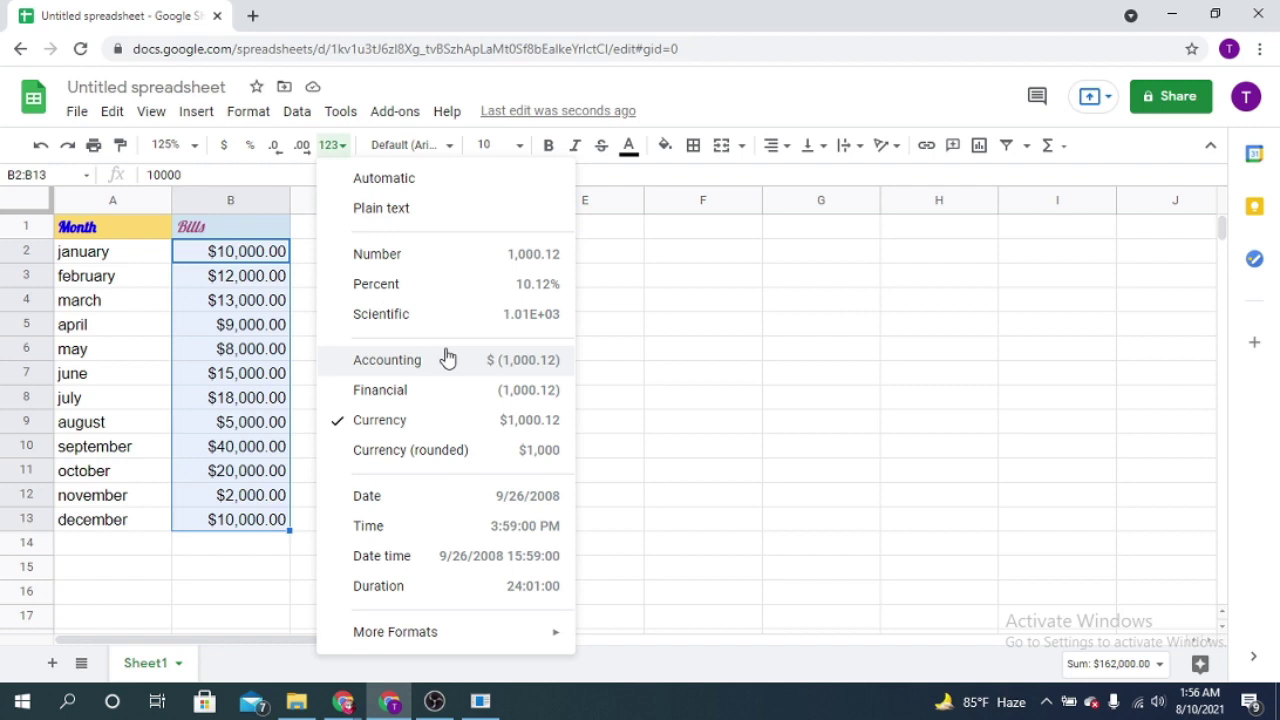
left_click(449, 262)
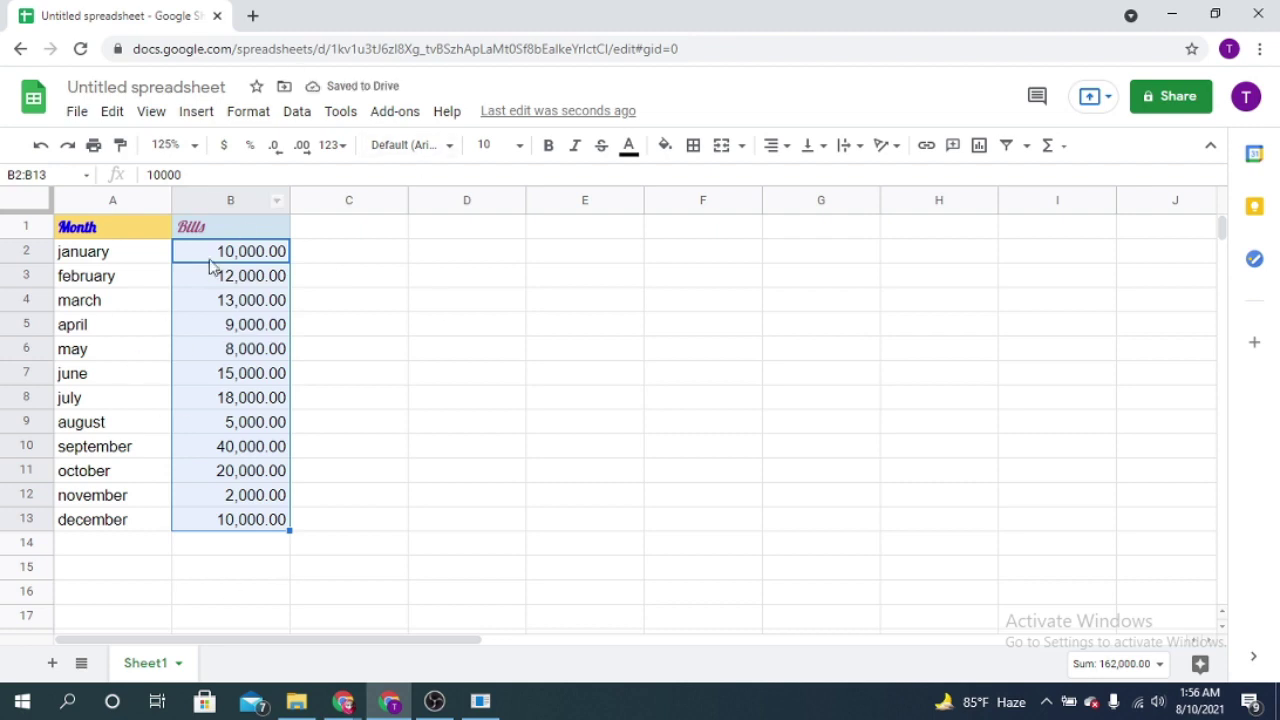
left_click(342, 146)
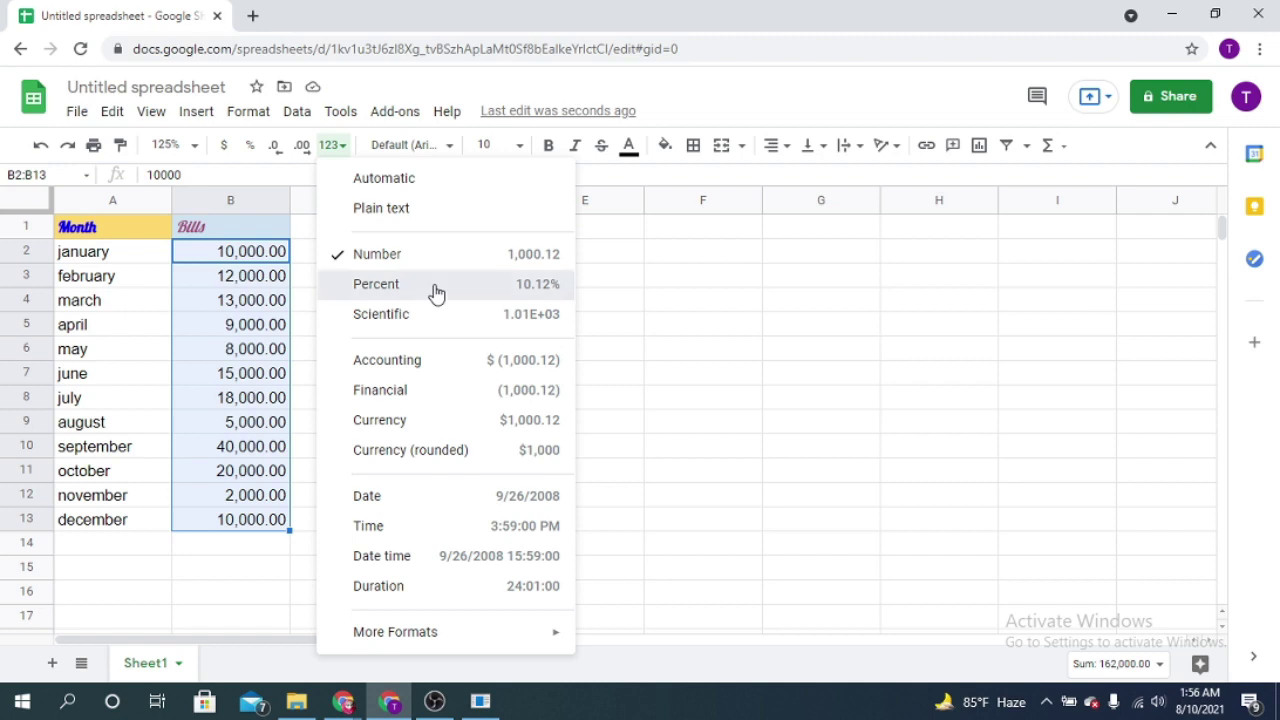
left_click(436, 290)
left_click(338, 148)
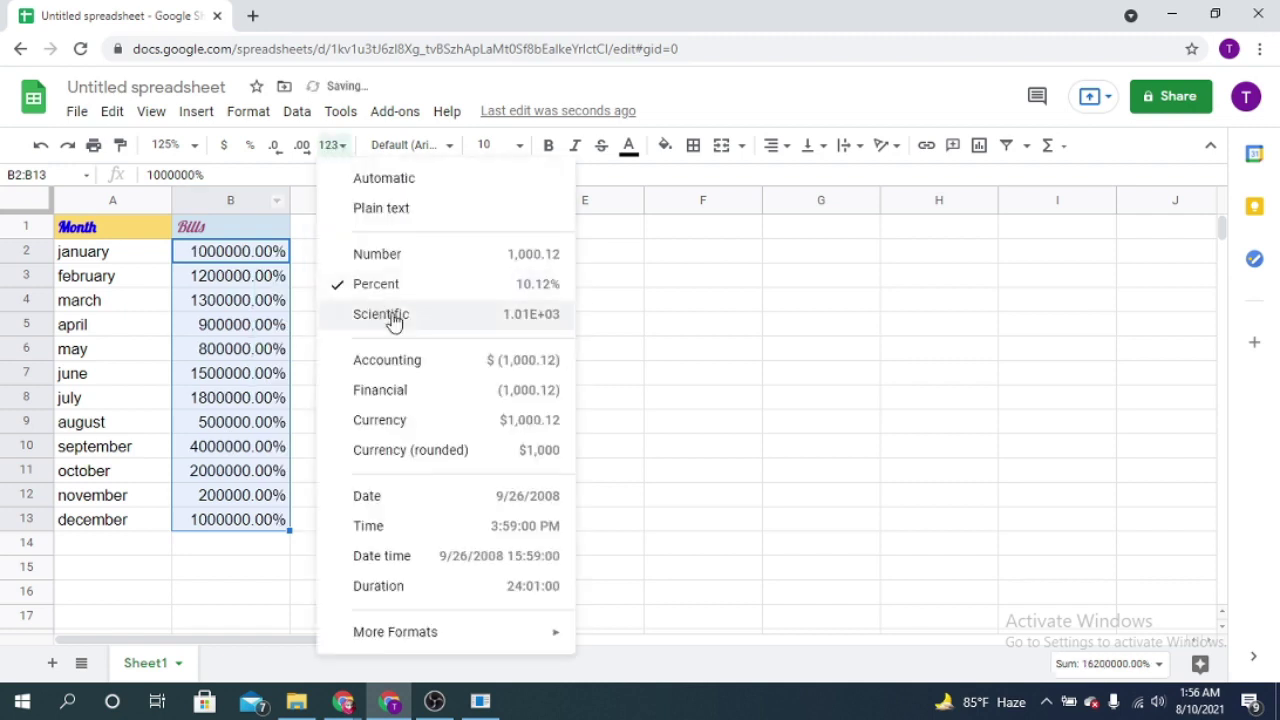
left_click(443, 320)
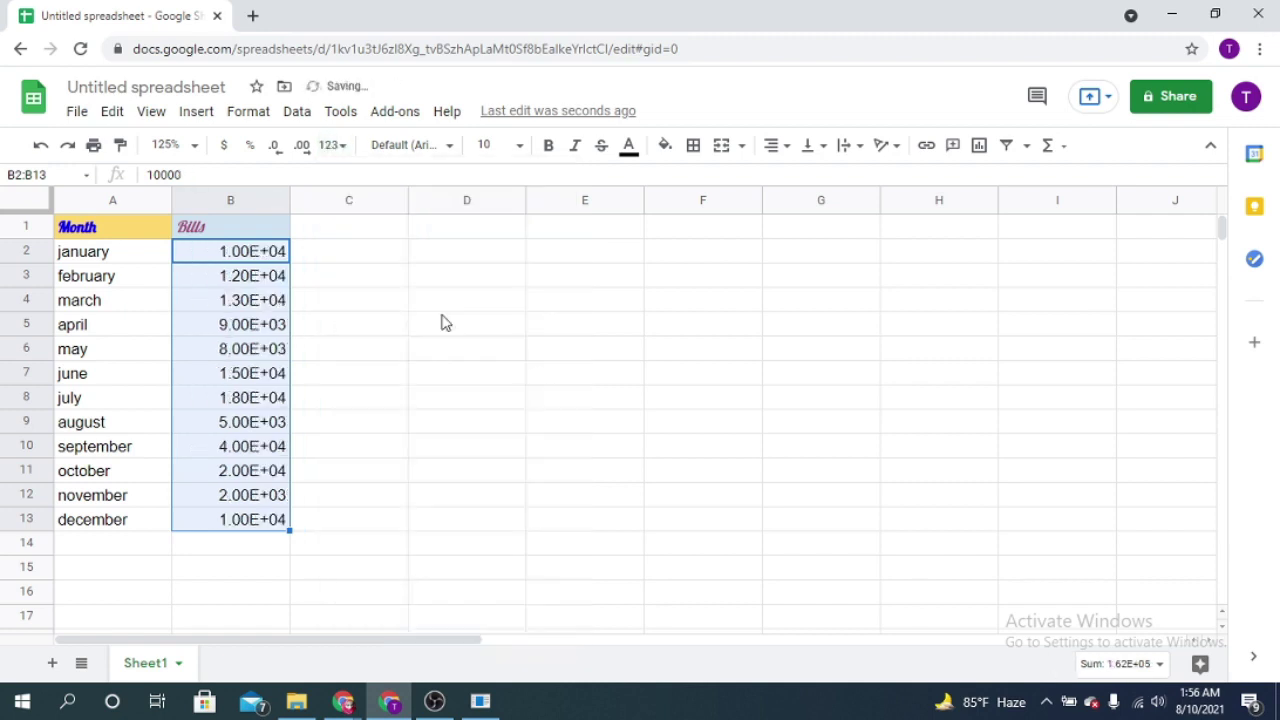
Try the Accounting and Currency (rounded) formats on the bill amounts in B2:B13.
left_click(335, 148)
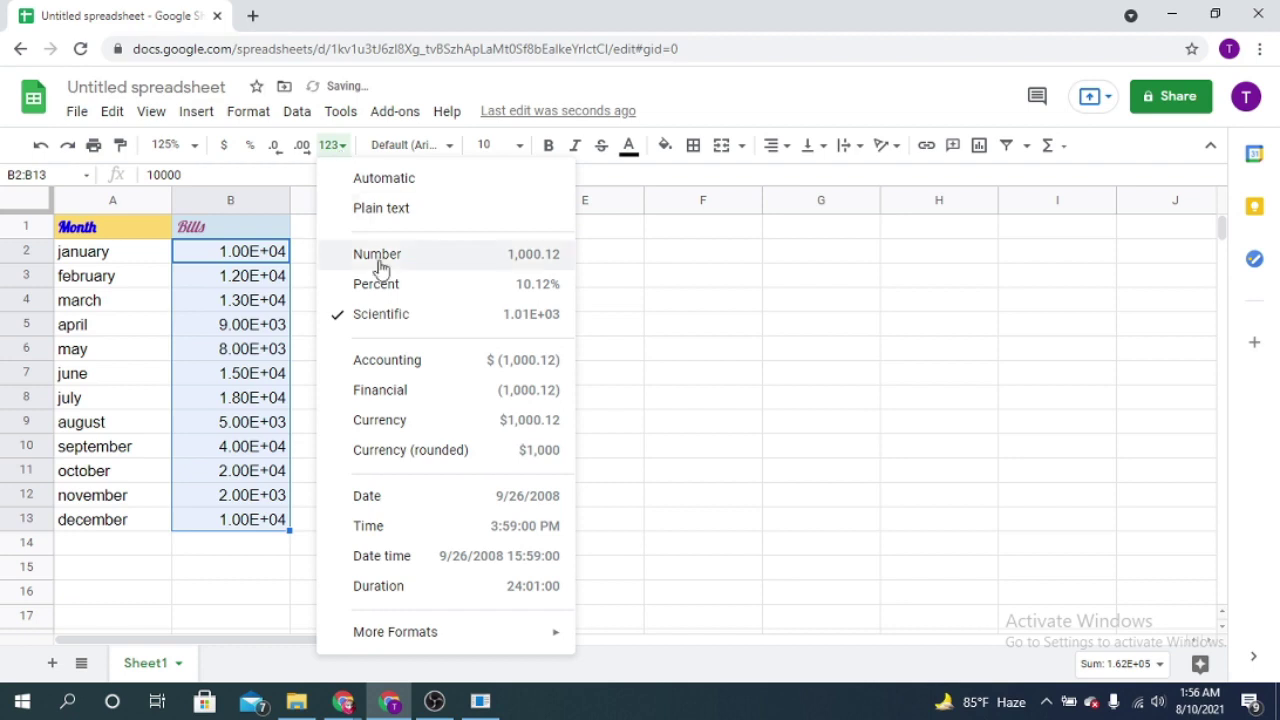
left_click(452, 372)
left_click(341, 152)
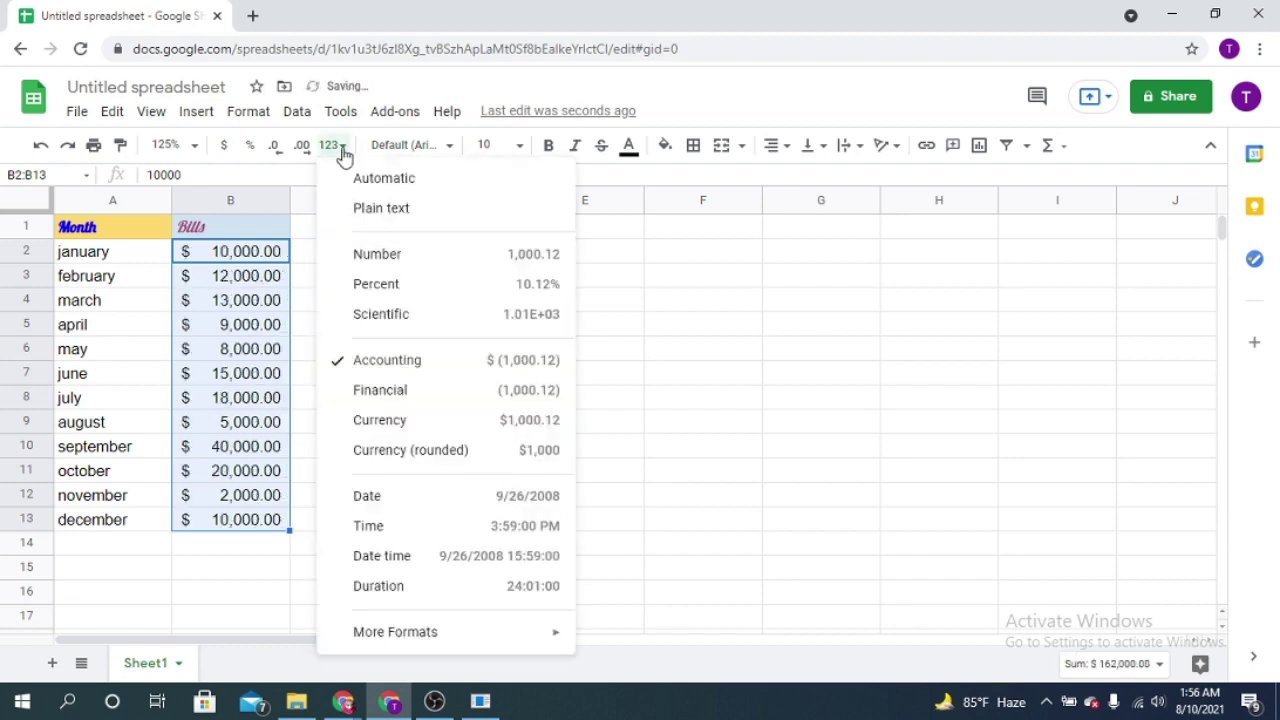
left_click(474, 455)
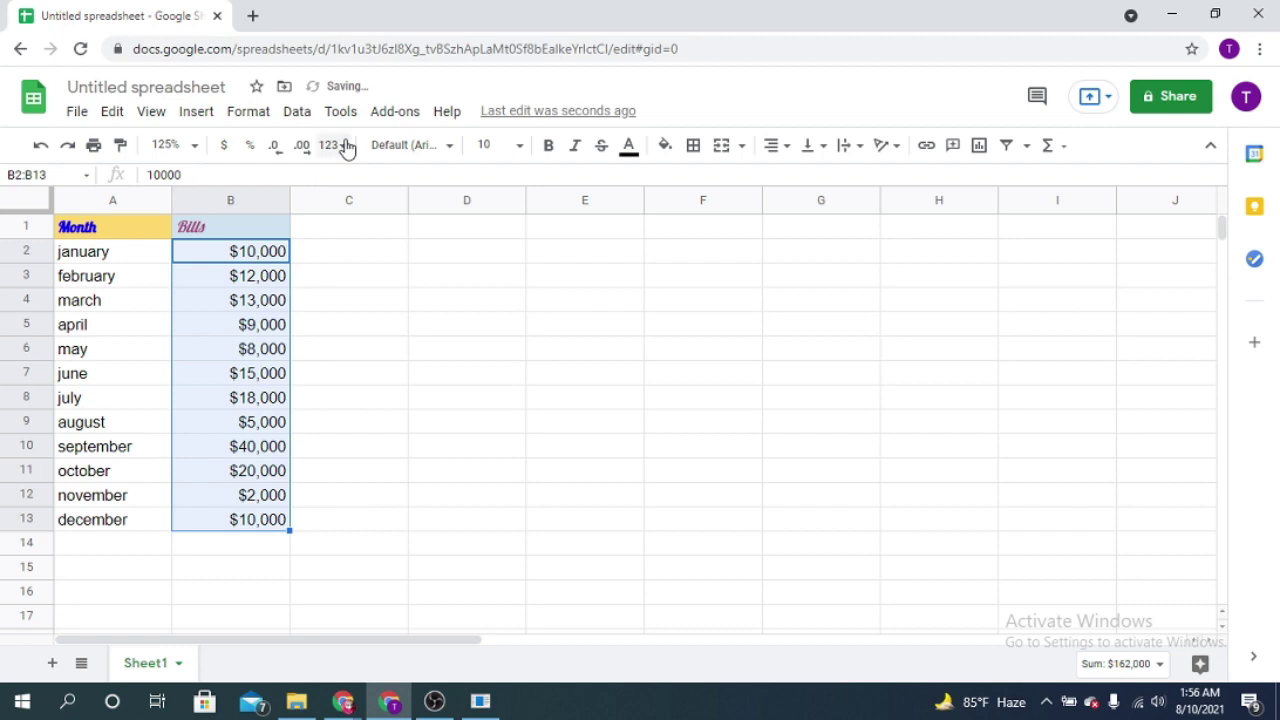
Try the Date, Time and Duration formats on the bill amounts in B2:B13, and end with Number.
left_click(345, 148)
left_click(446, 506)
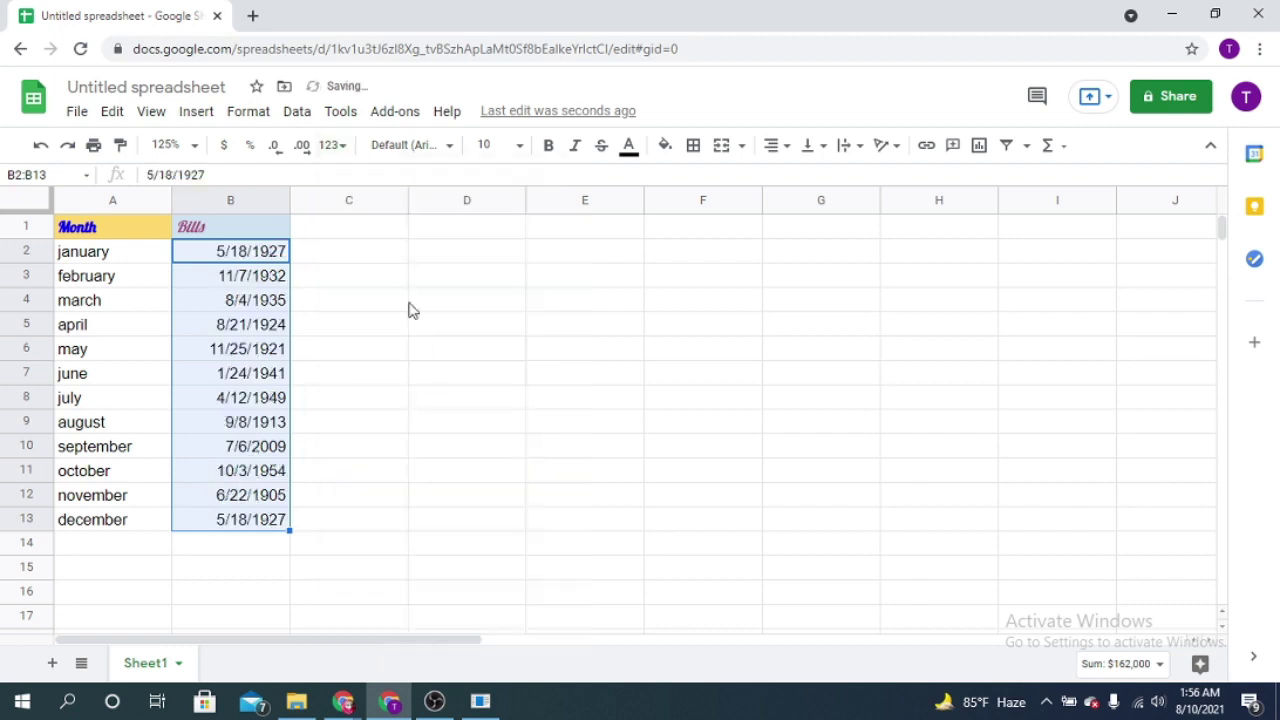
left_click(340, 148)
left_click(428, 535)
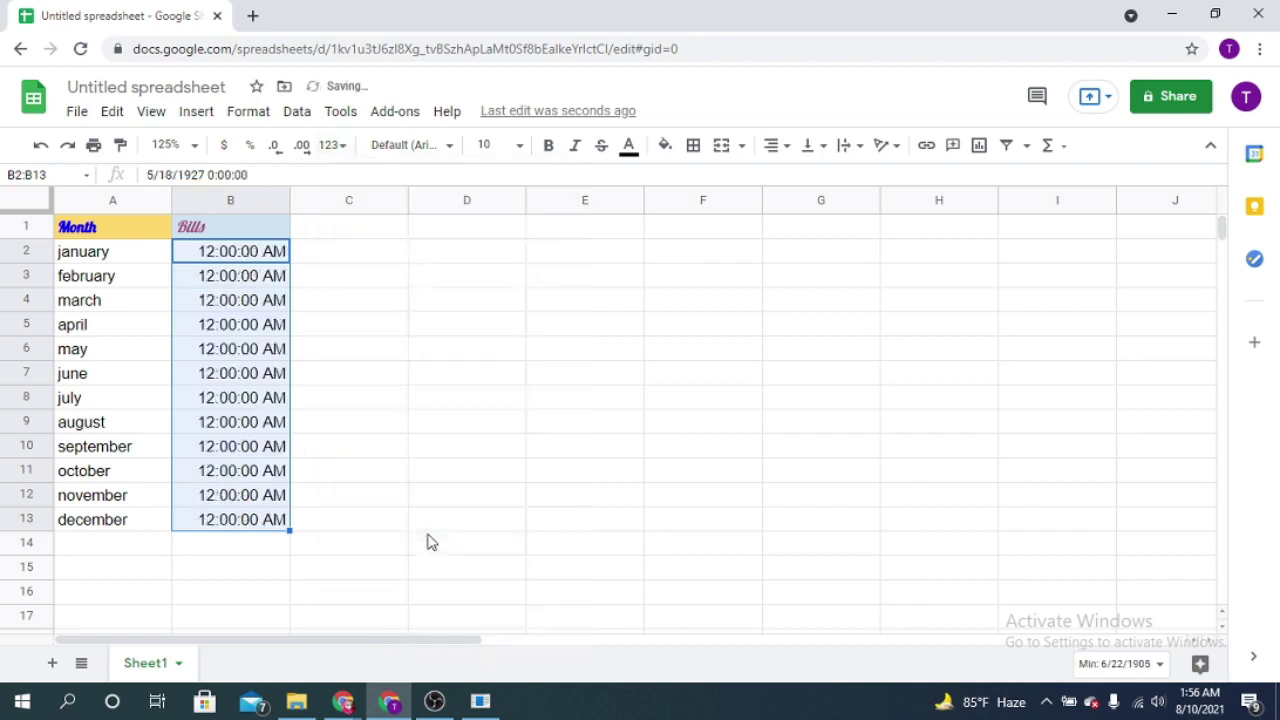
left_click(336, 148)
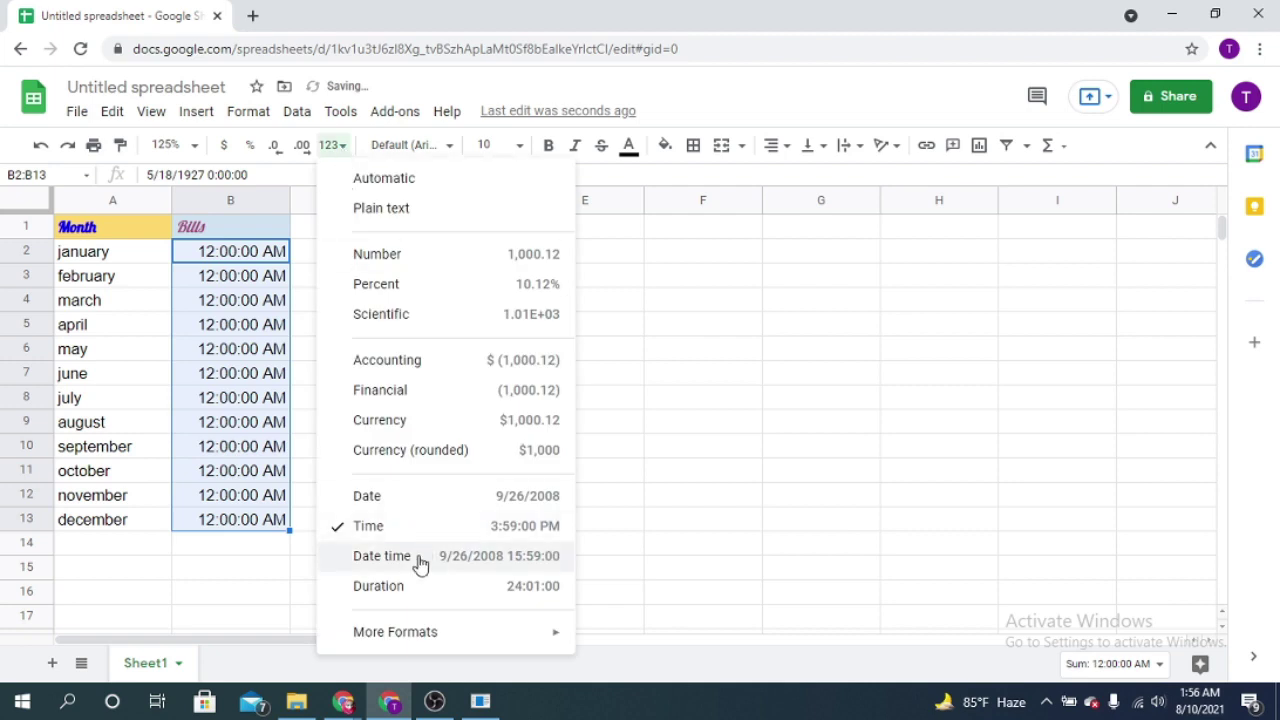
left_click(414, 588)
left_click(343, 150)
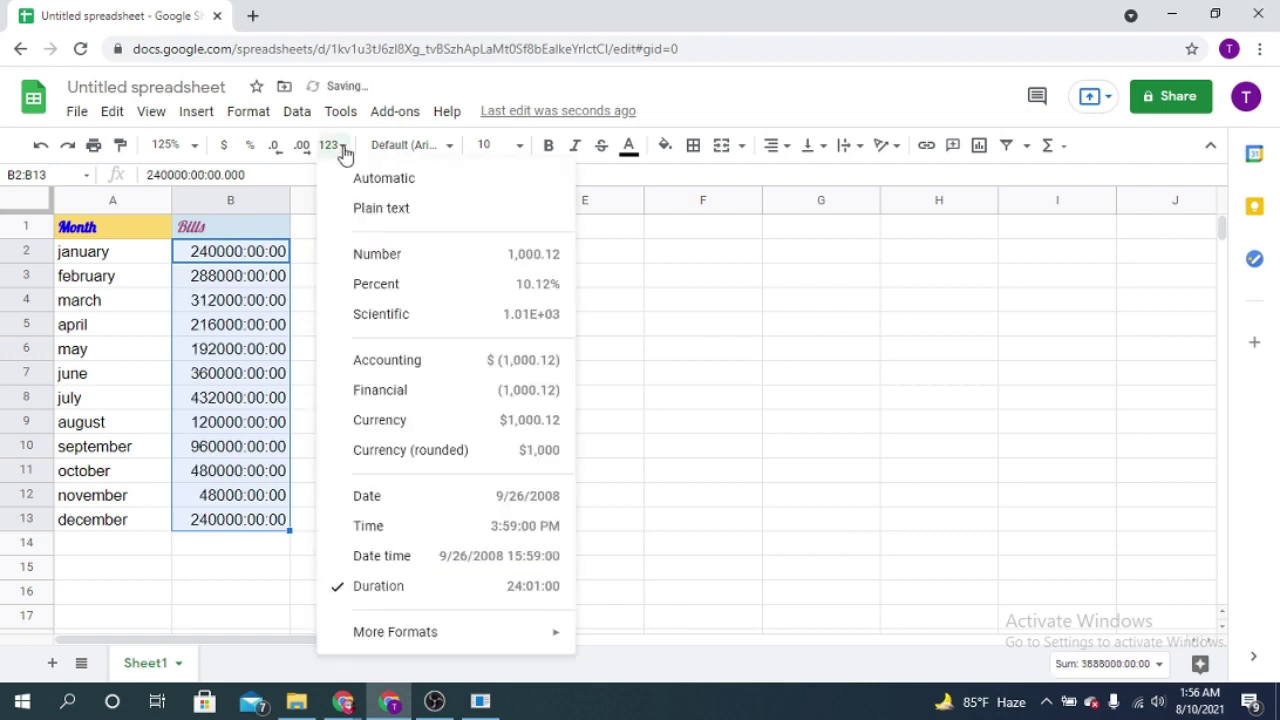
left_click(377, 254)
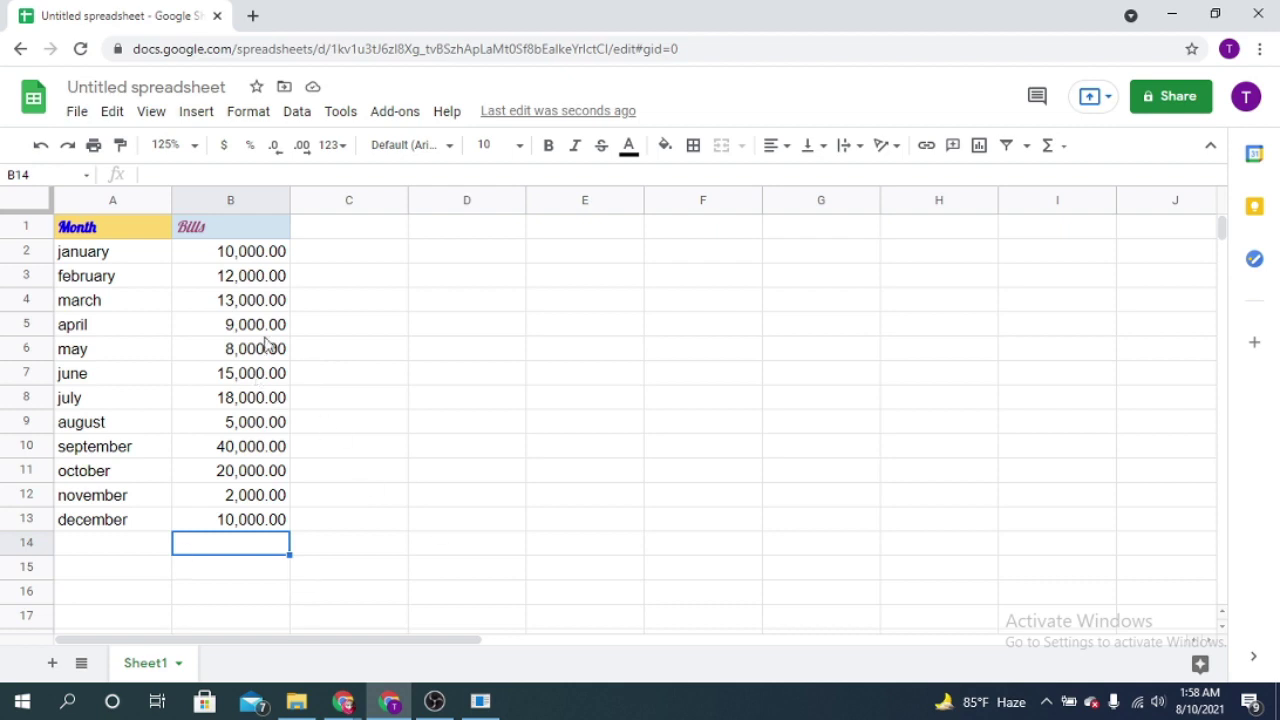
Enter the formula =SUM(B2,B3,B4) in B14 to add up the january, february and march bills.
left_click(268, 257)
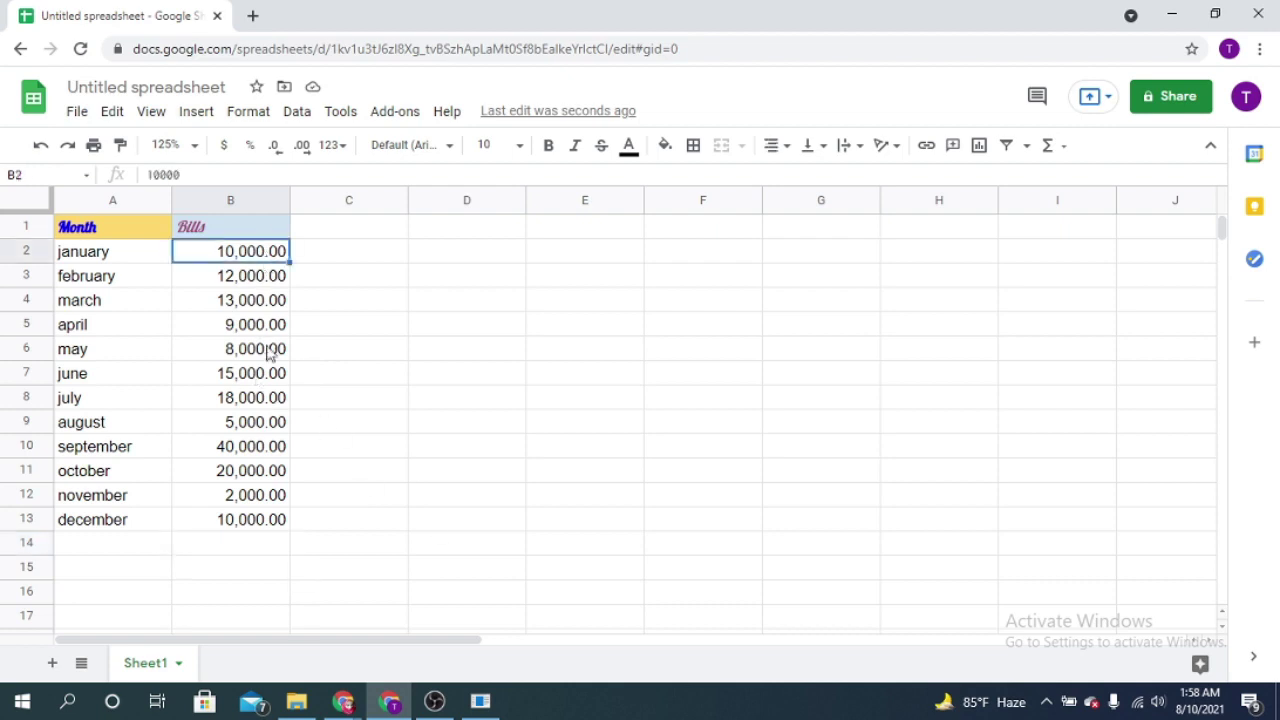
left_click(256, 521, "shift")
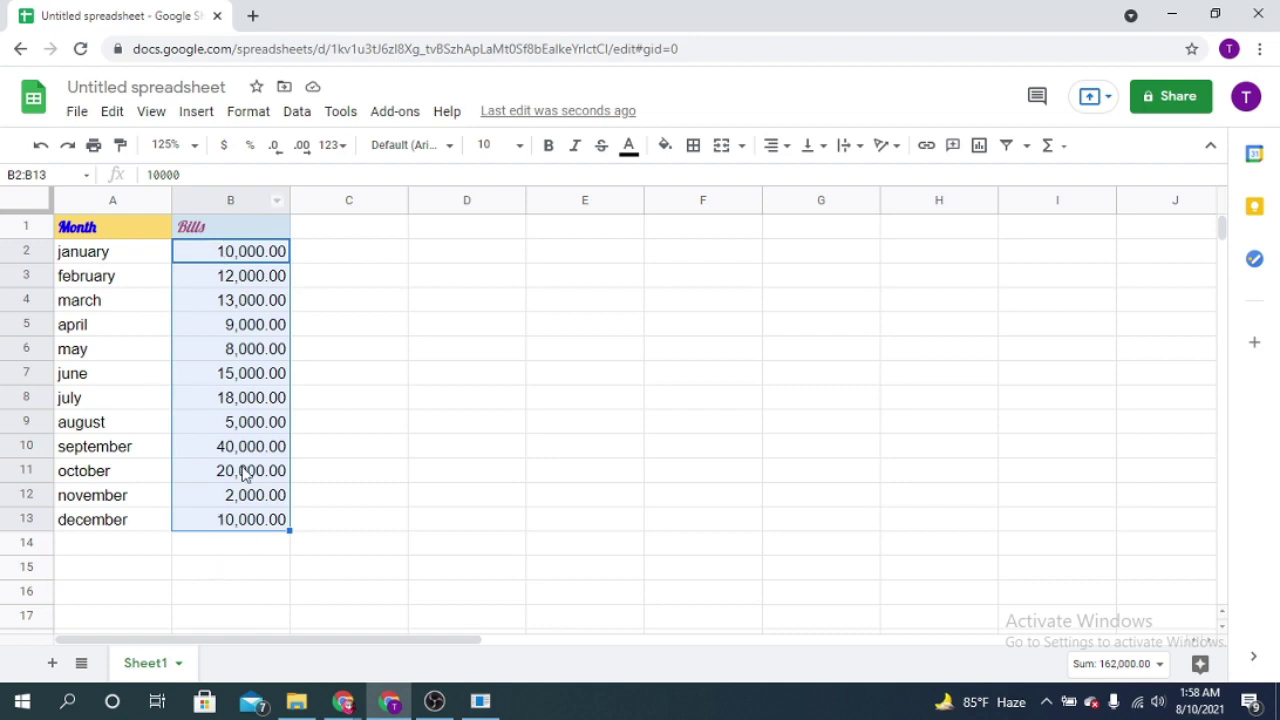
left_click(252, 548)
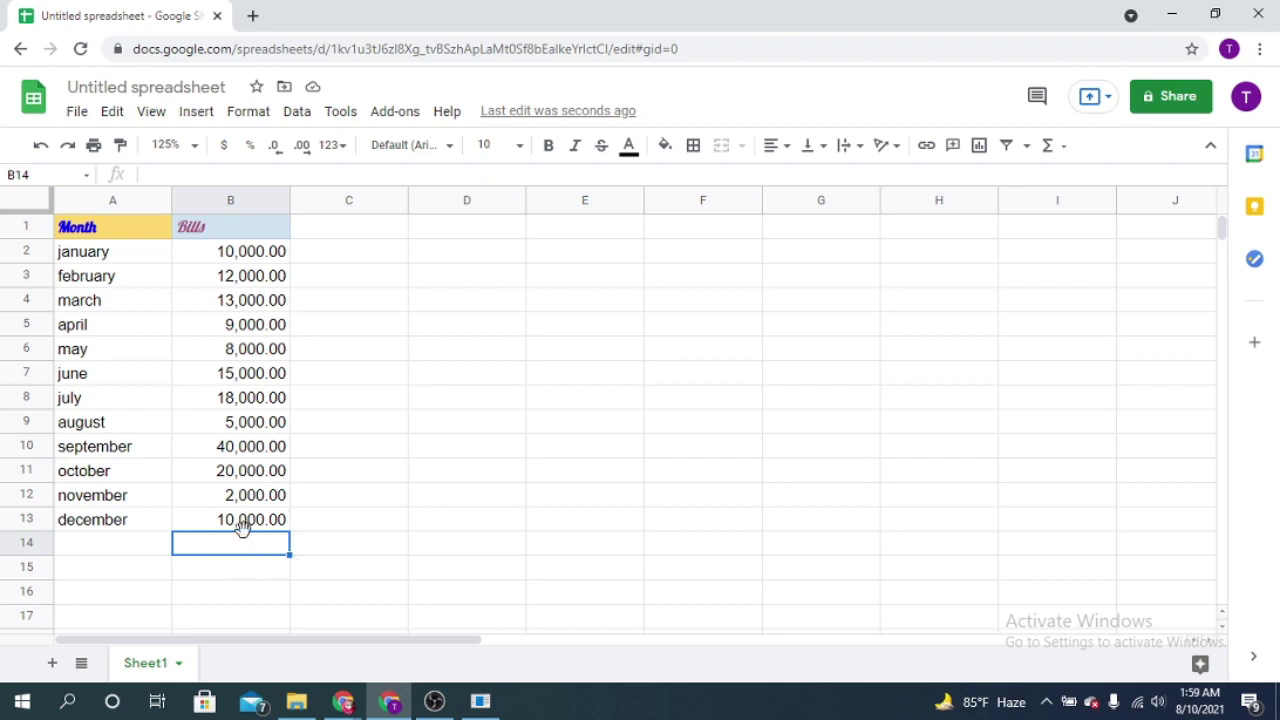
left_click(192, 172)
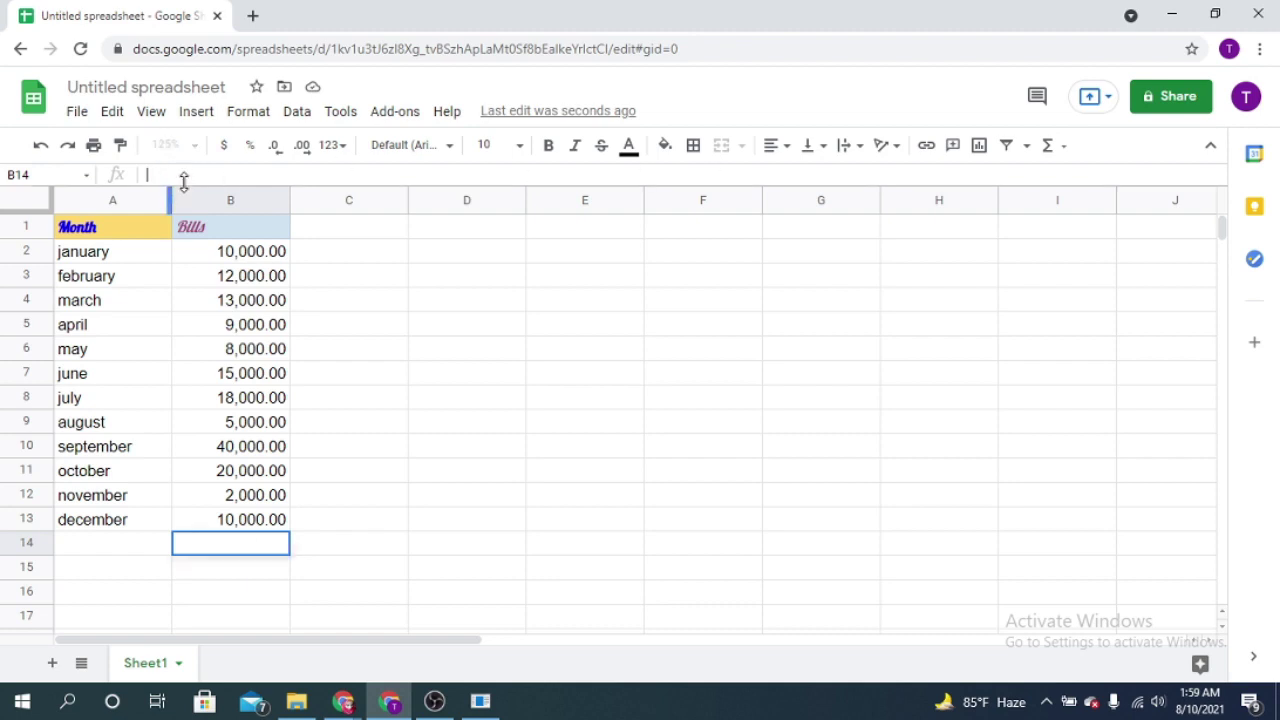
type("=")
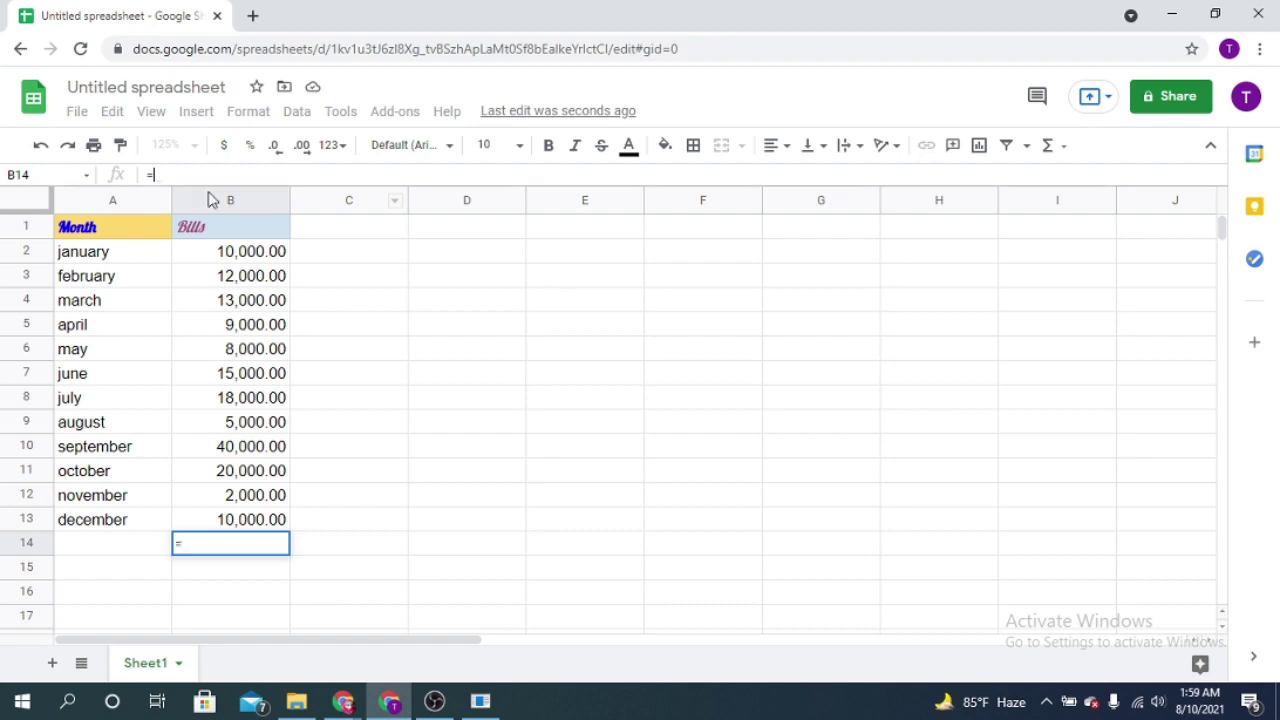
type("S")
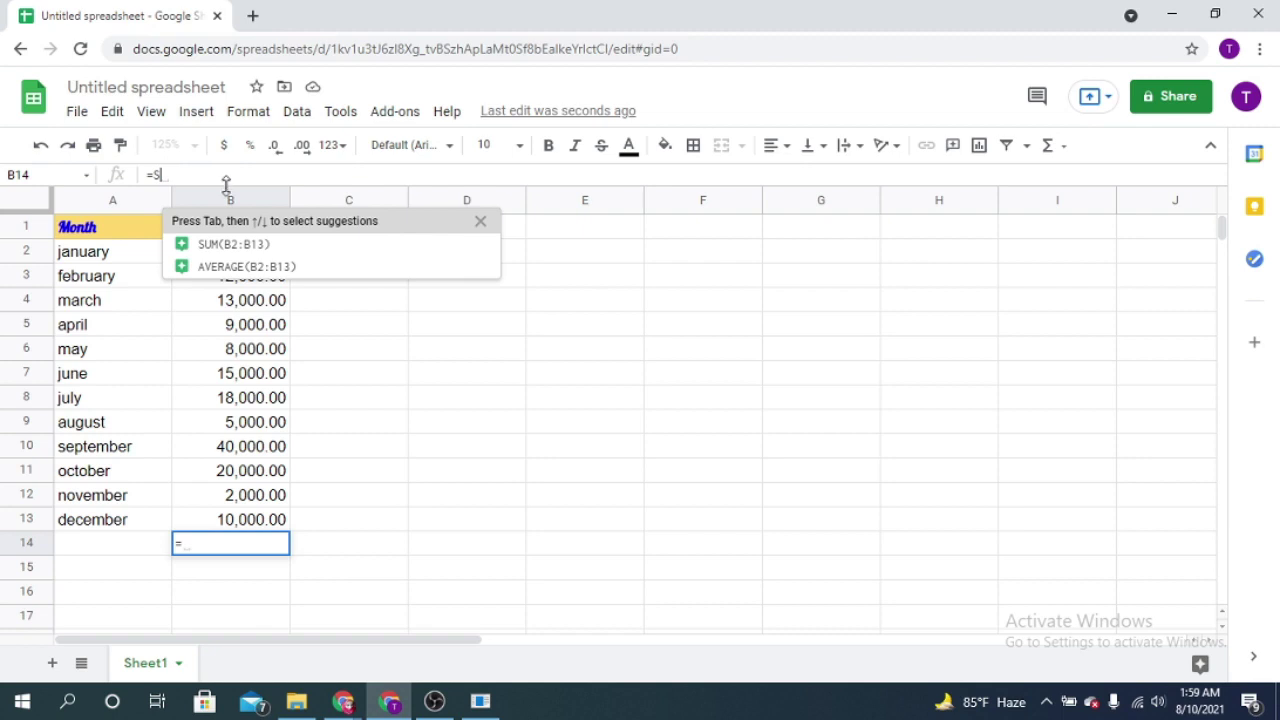
type("UM(")
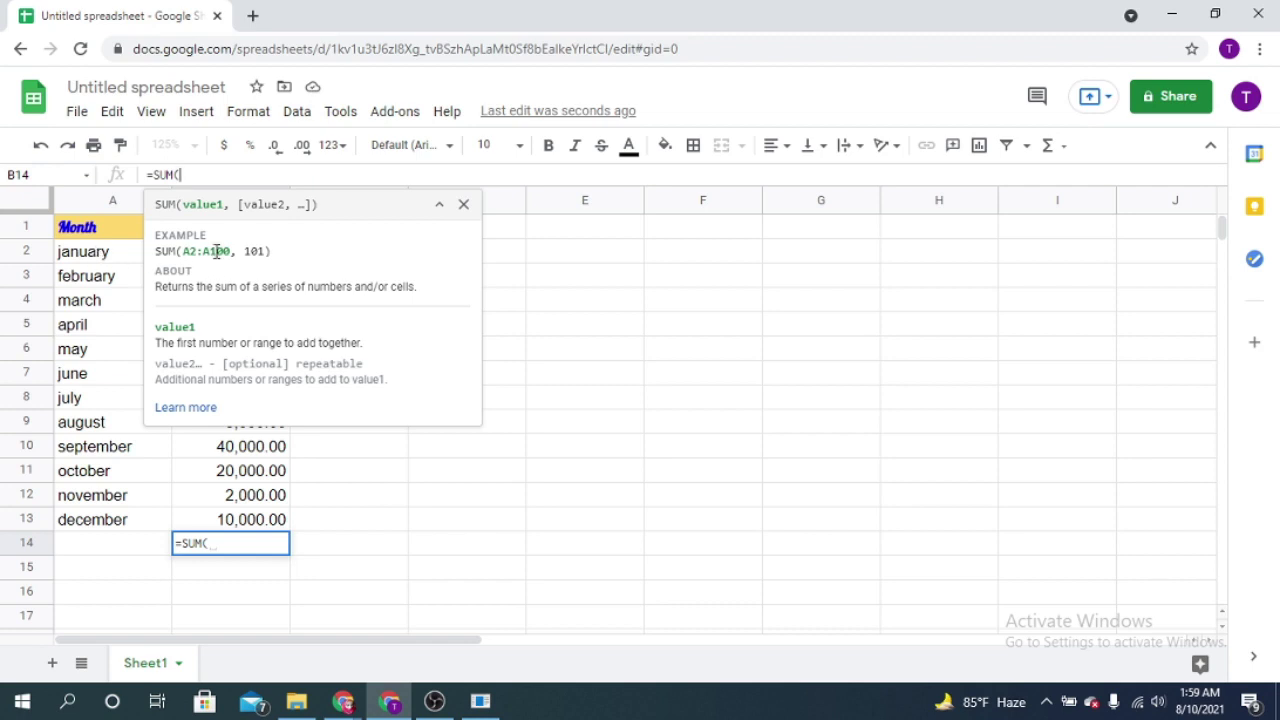
key("BackSpace")
type("(")
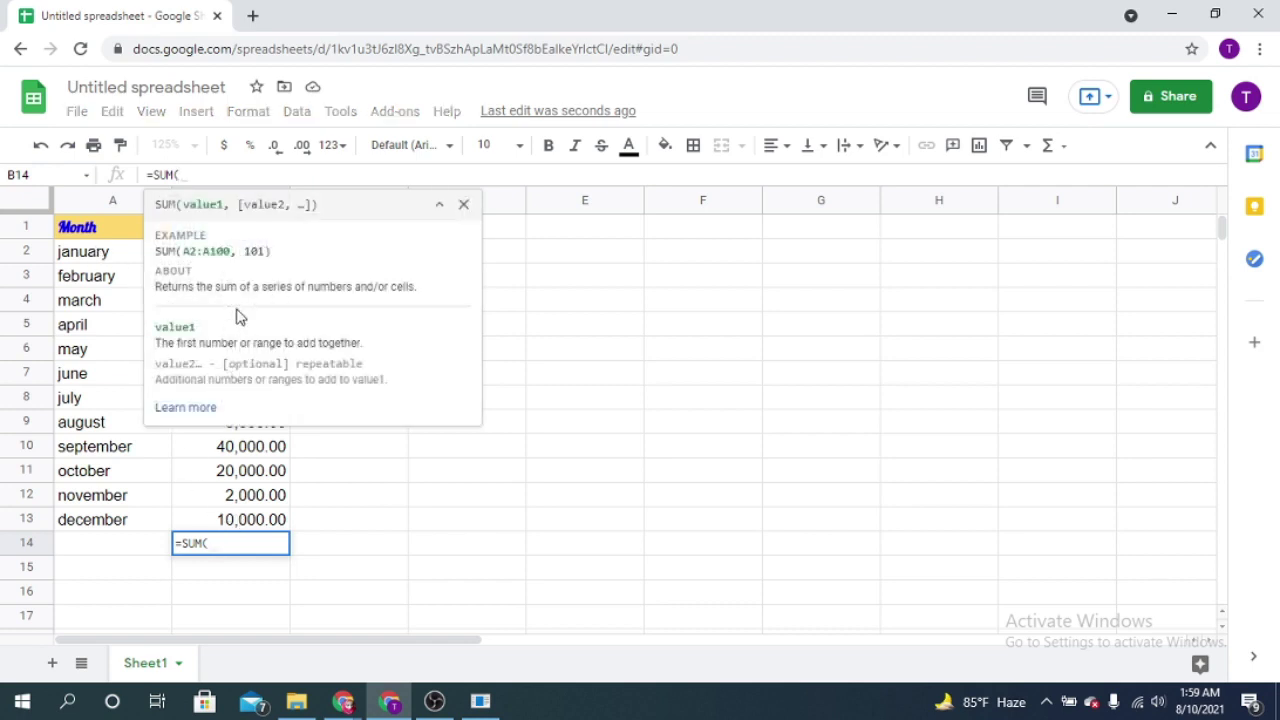
type("B")
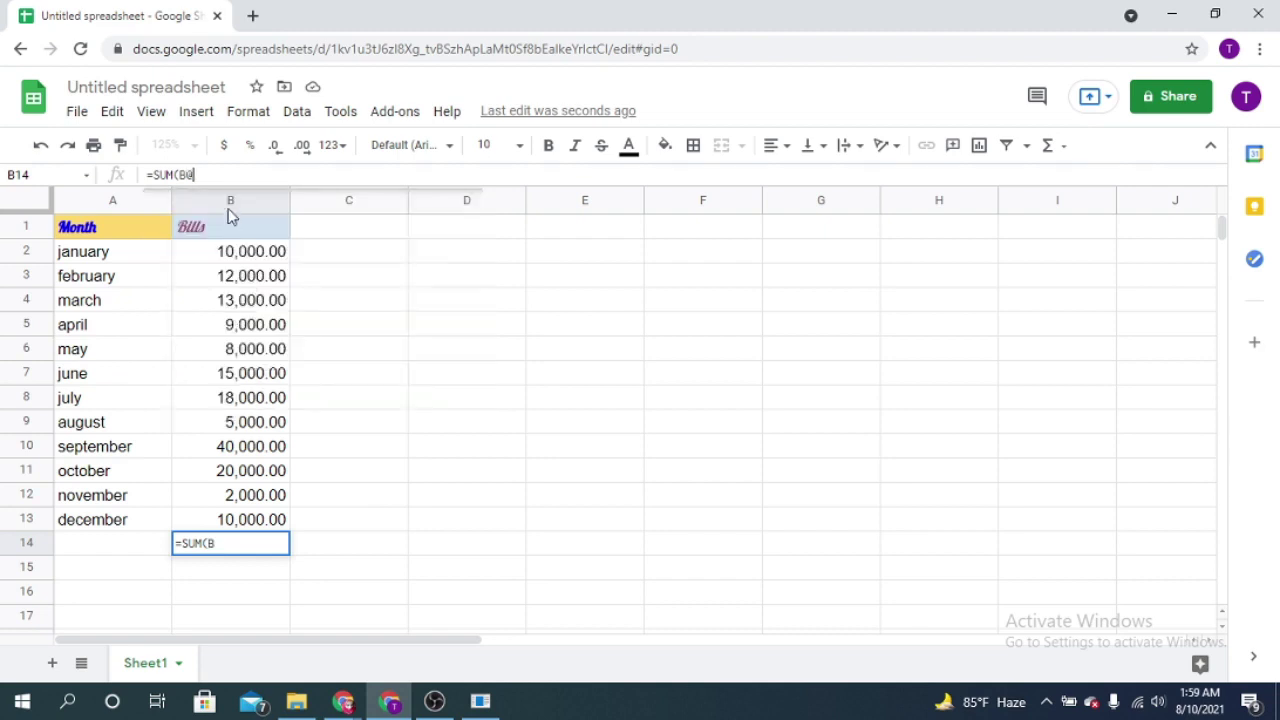
key("BackSpace")
key("BackSpace")
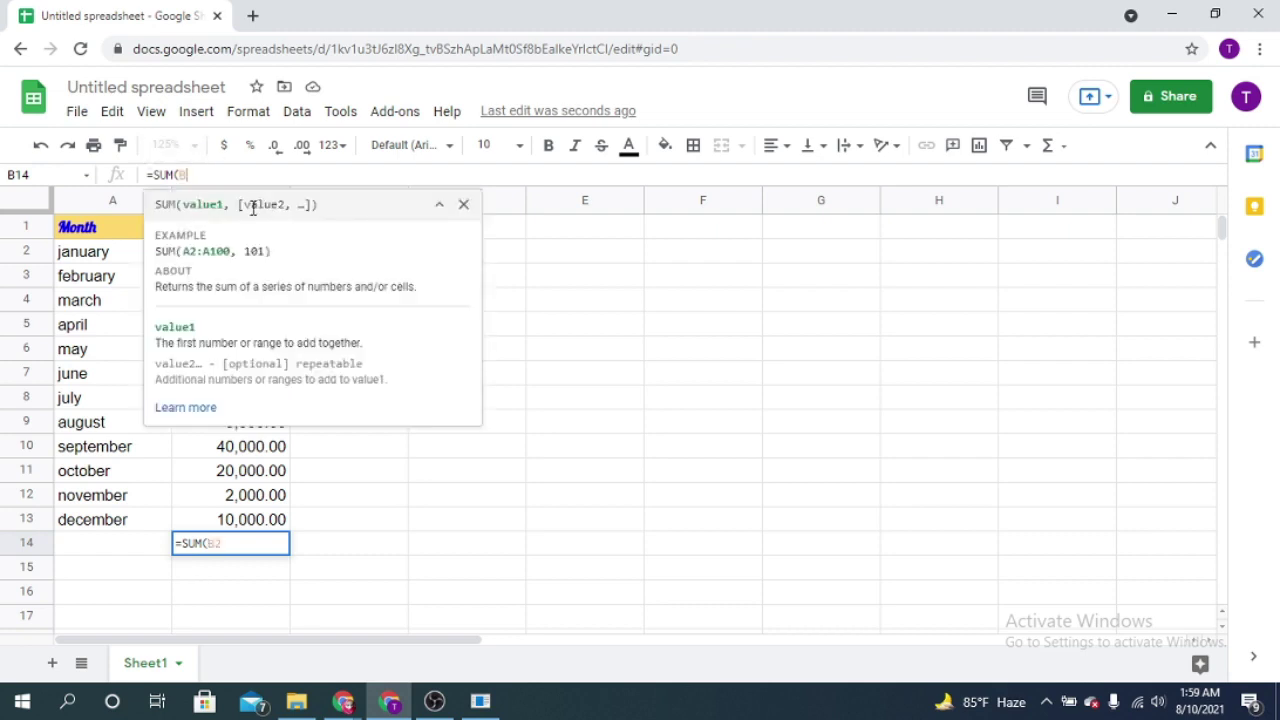
type("B2")
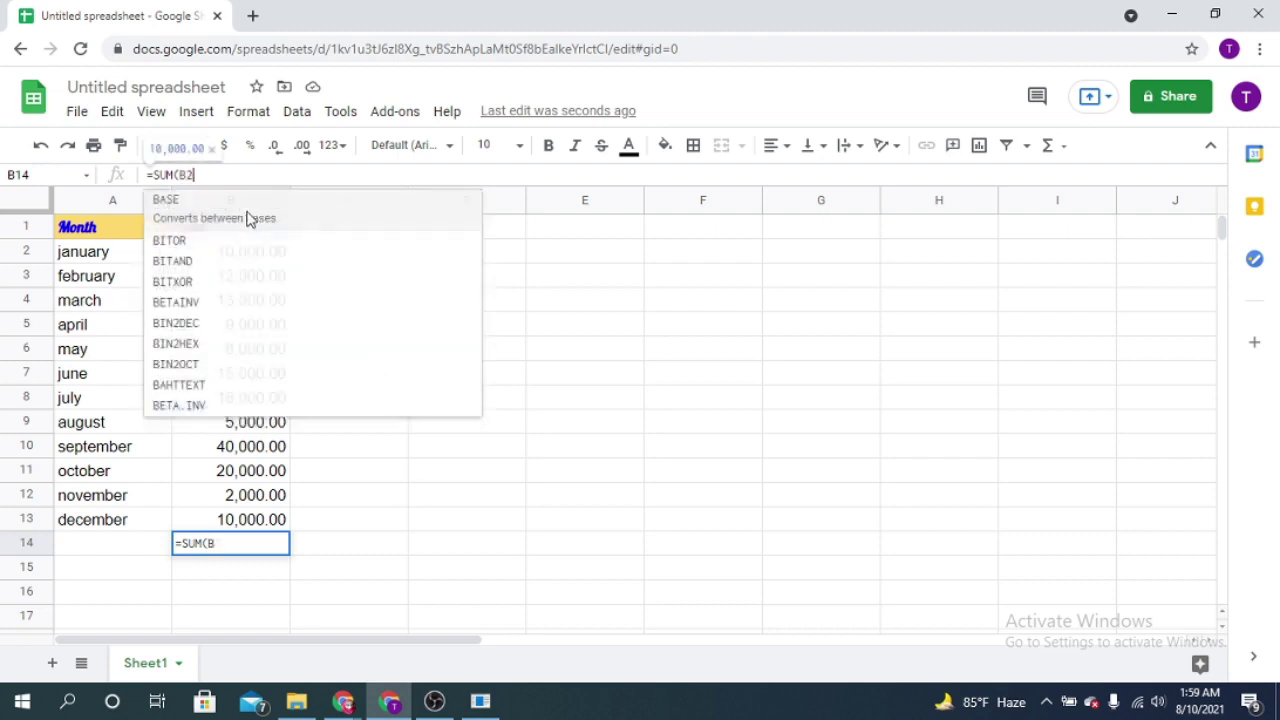
type(",")
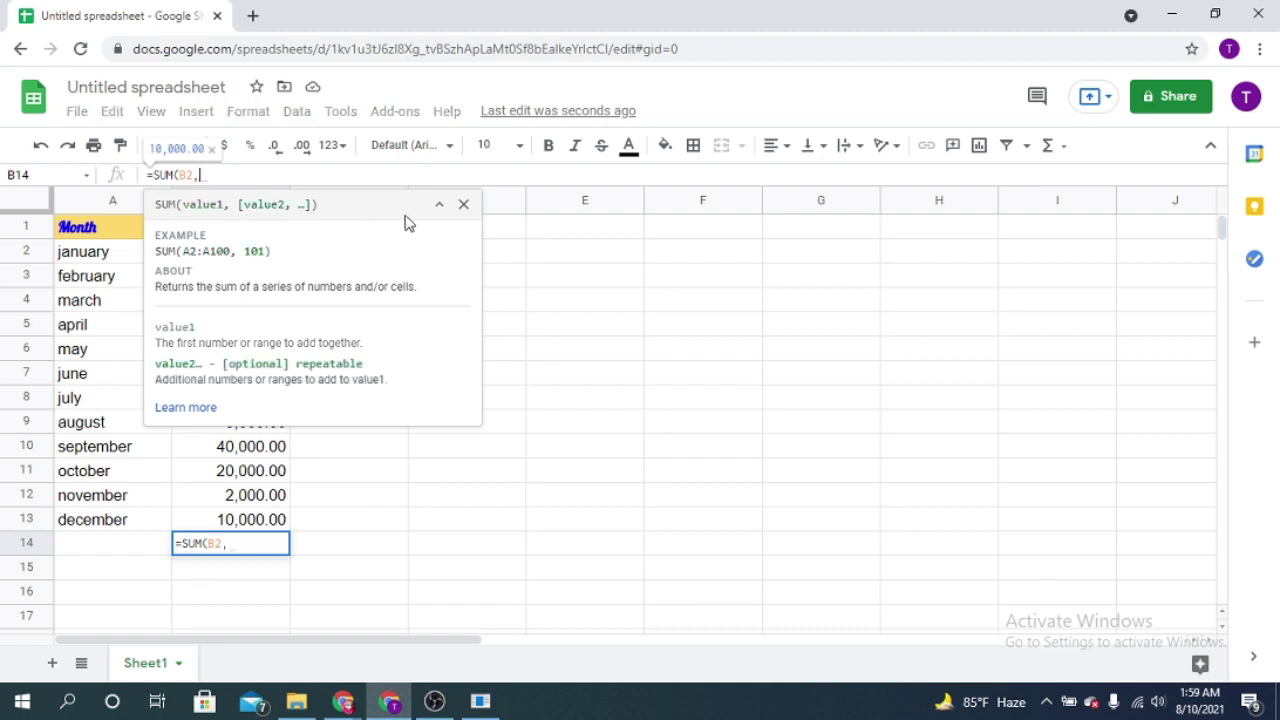
type("B")
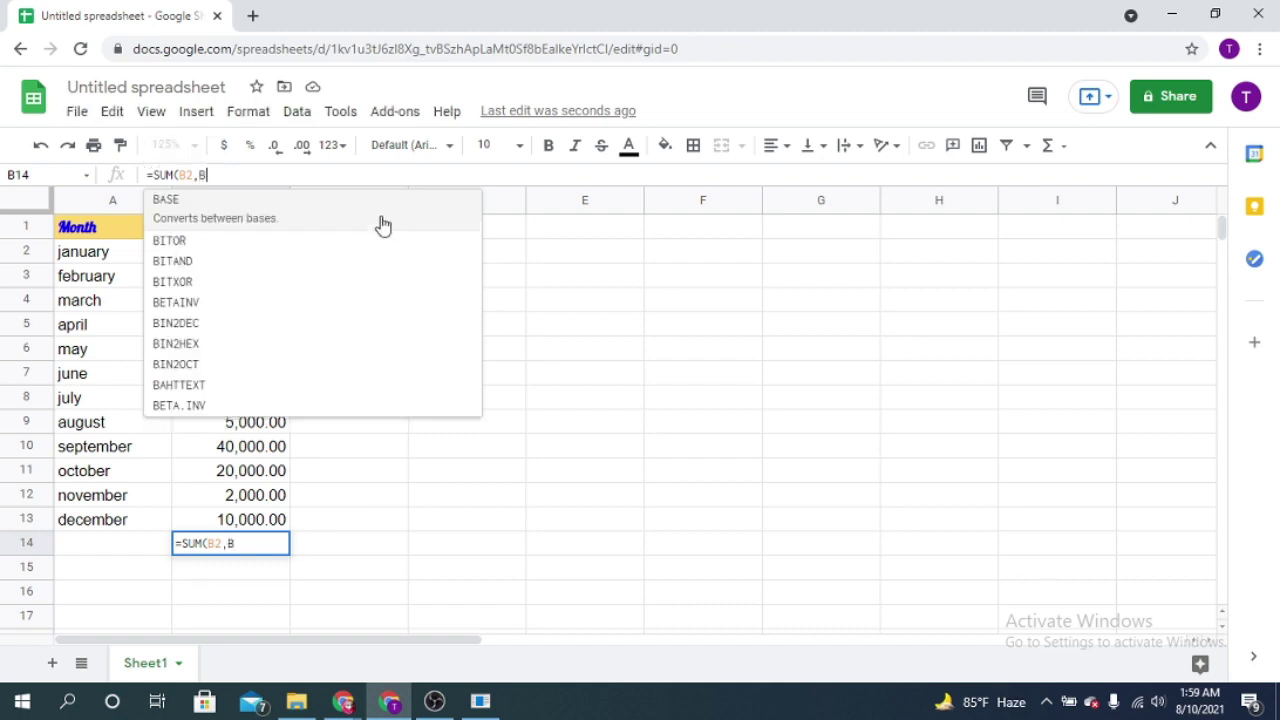
type("3,")
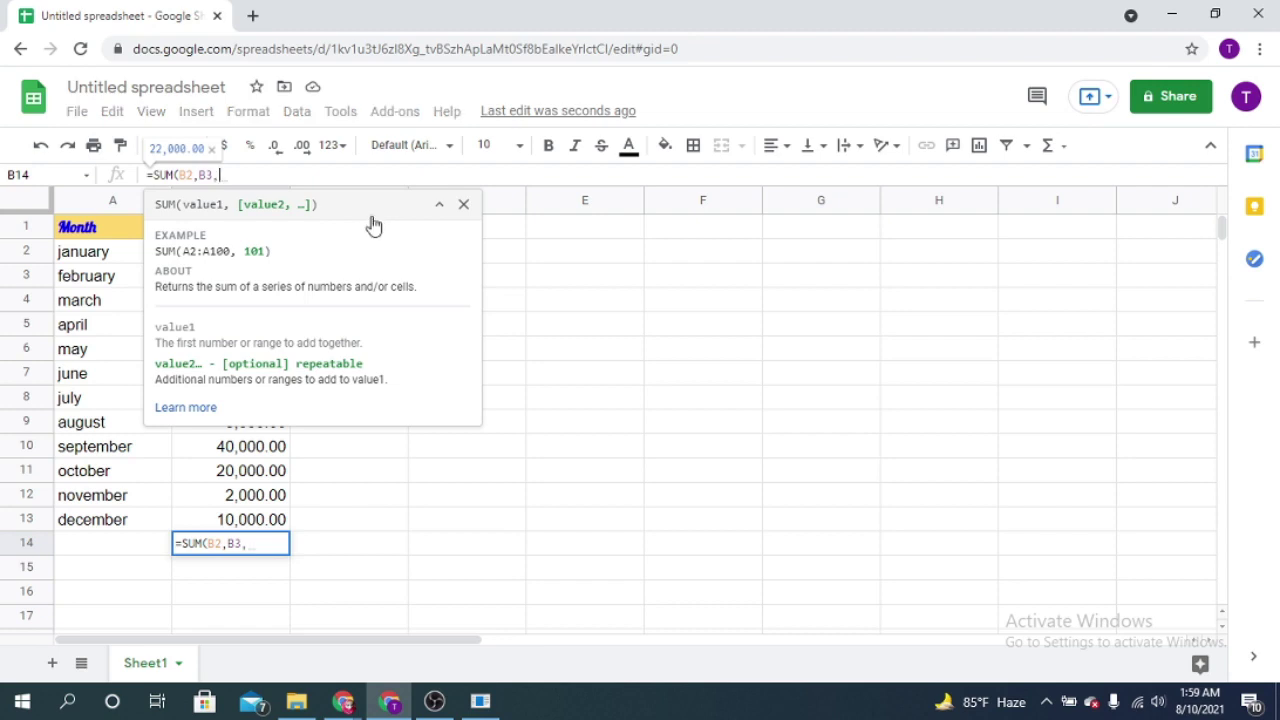
type("B4)")
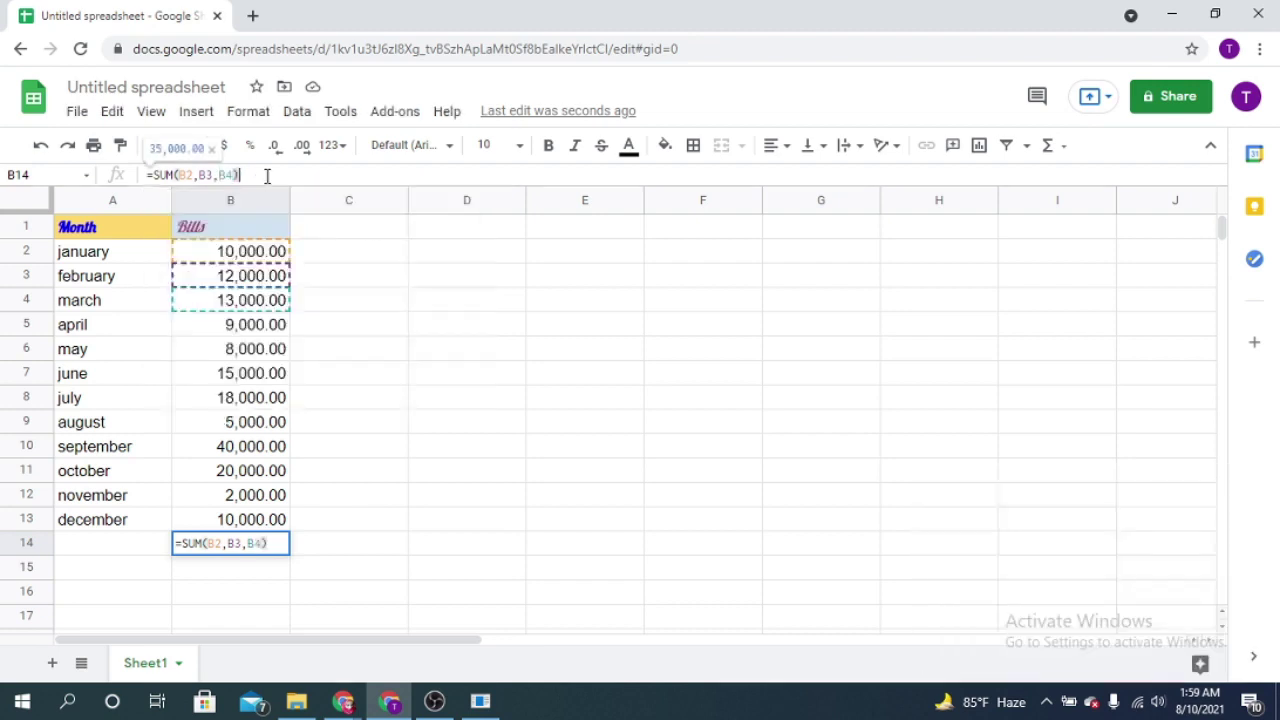
key("Return")
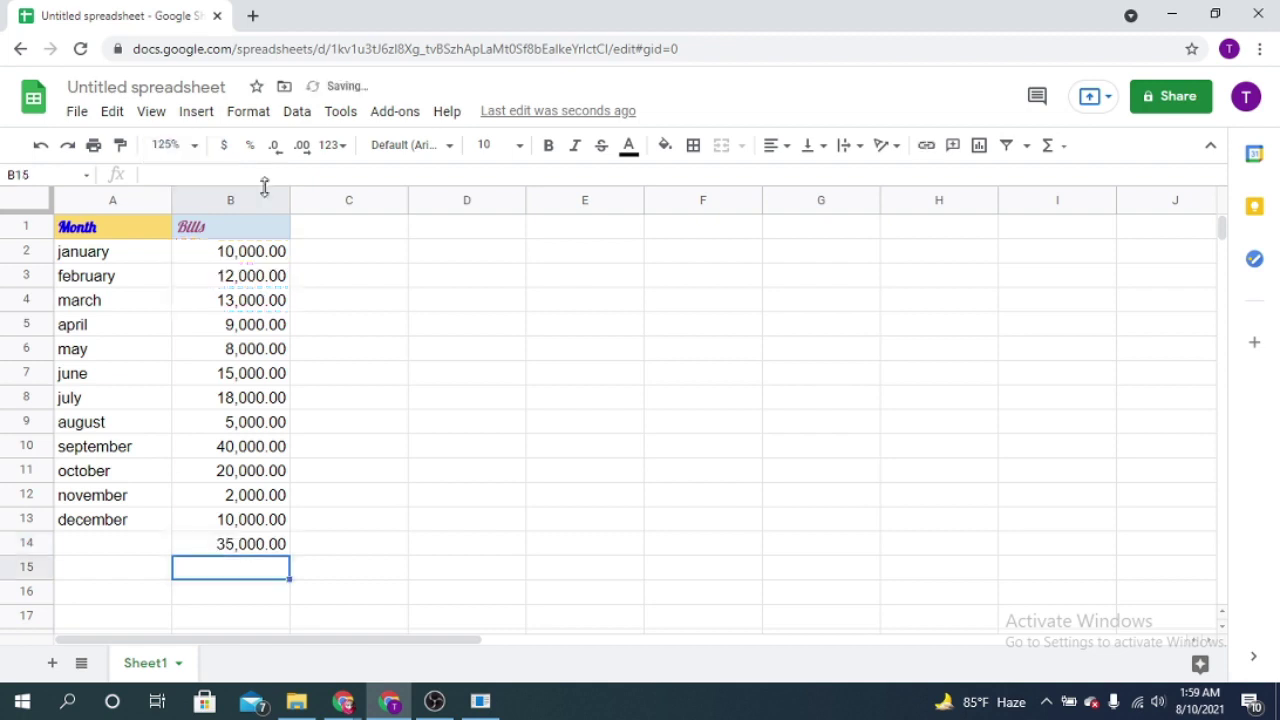
Change the formula in B14 to =SUM(B2:B13) so it adds up the bills of all twelve months.
left_click(248, 550)
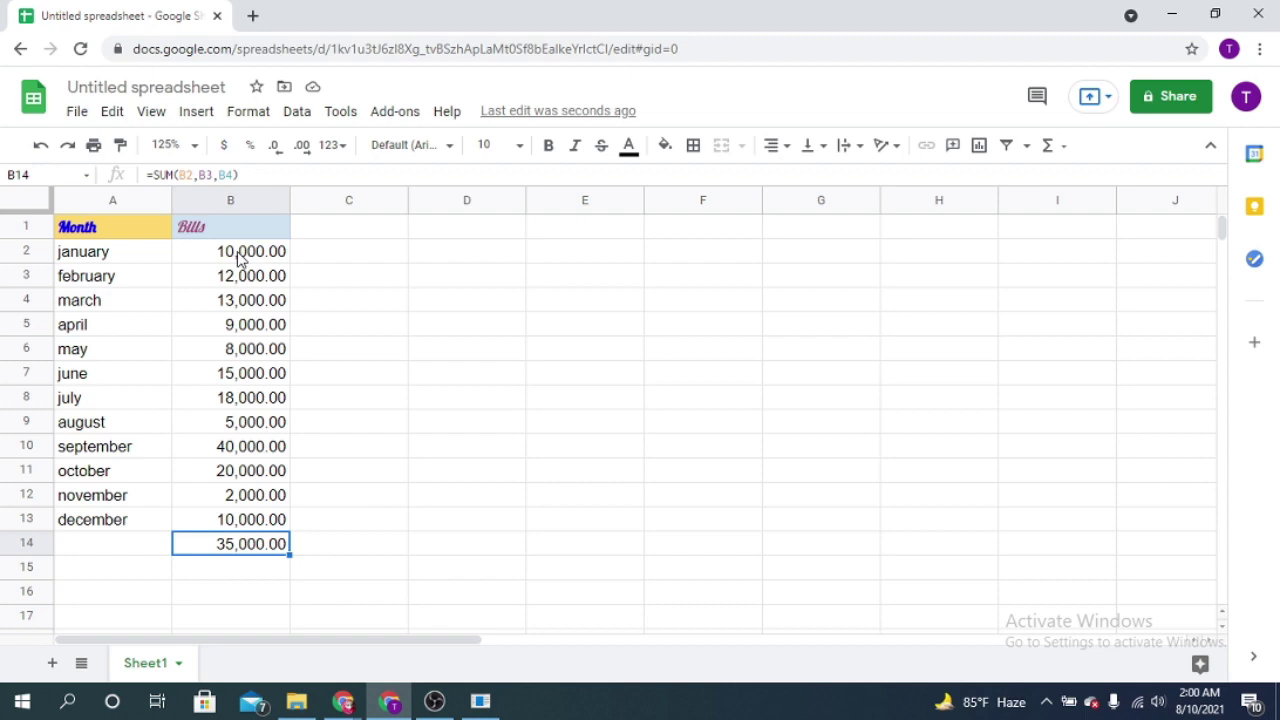
left_click(236, 175)
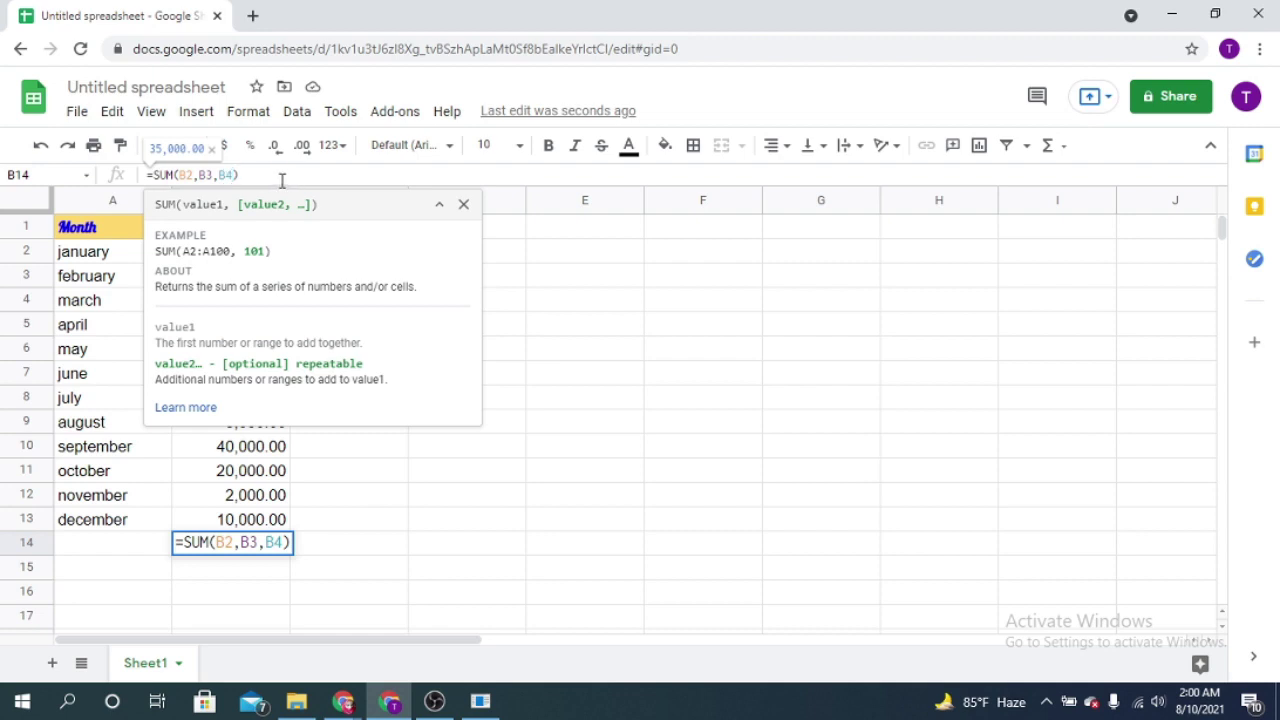
key("BackSpace")
key("BackSpace")
key("BackSpace")
key("BackSpace")
key("BackSpace")
key("BackSpace")
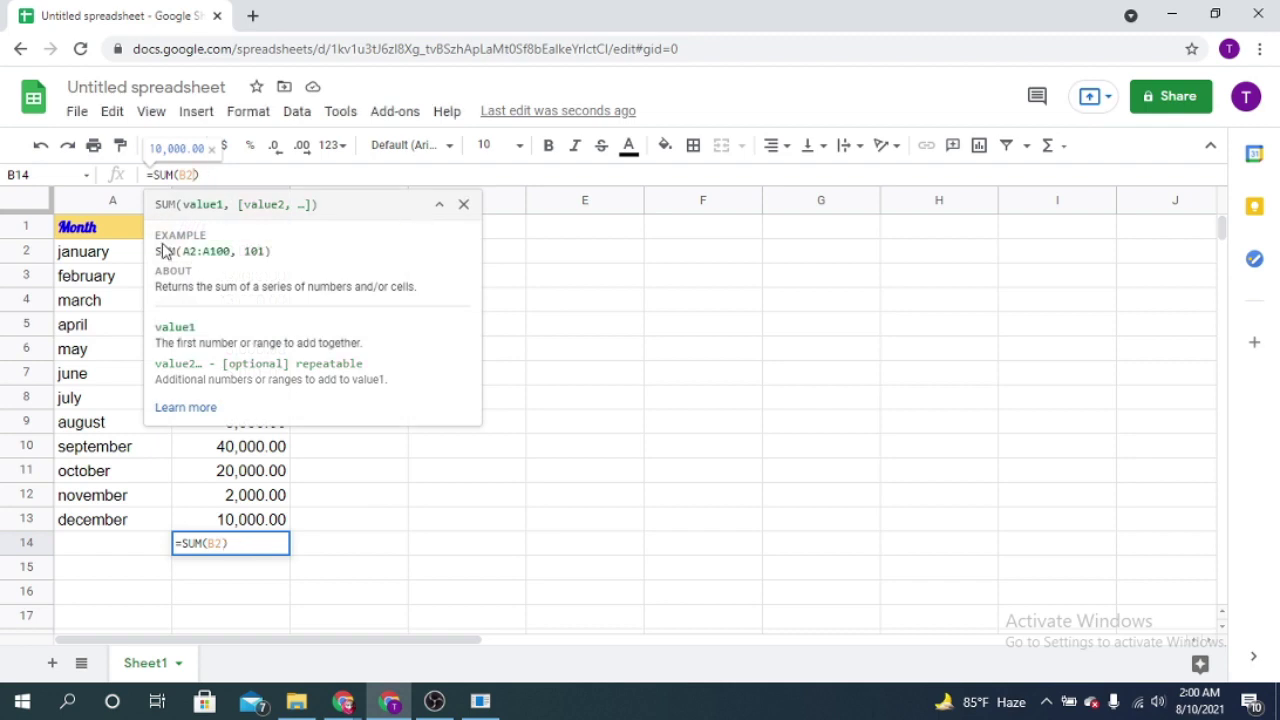
type(":")
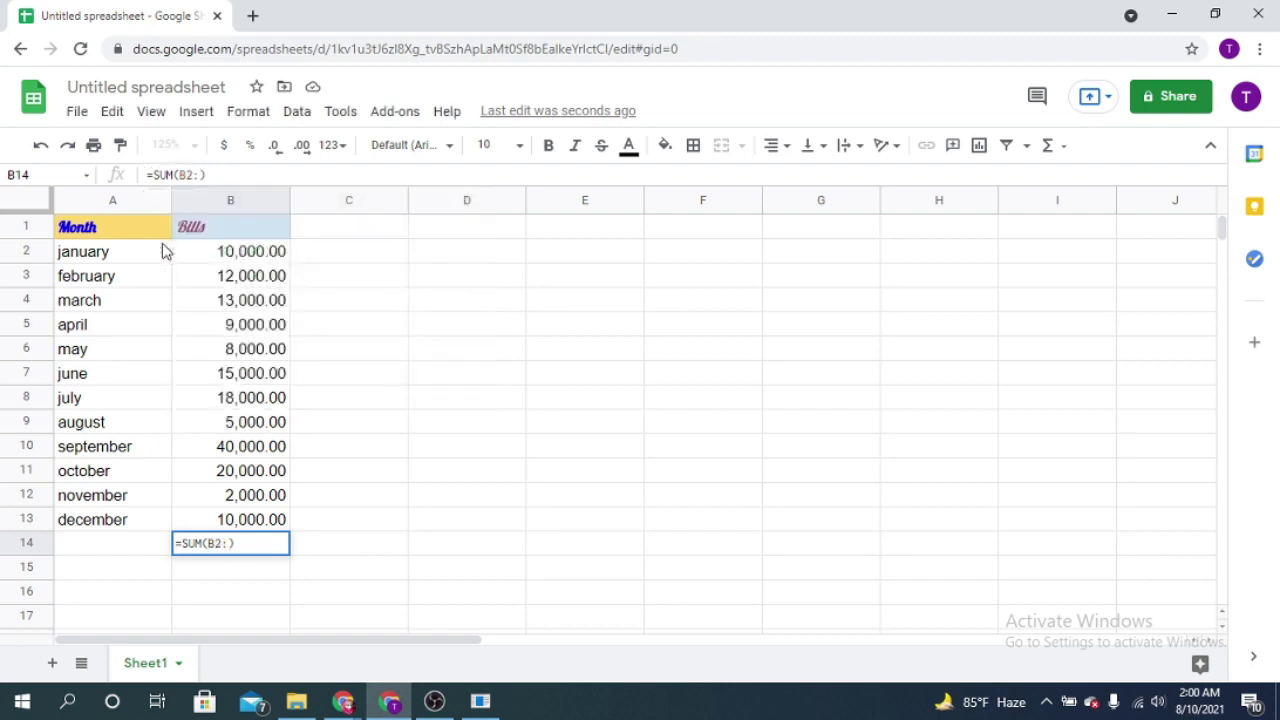
type("B13")
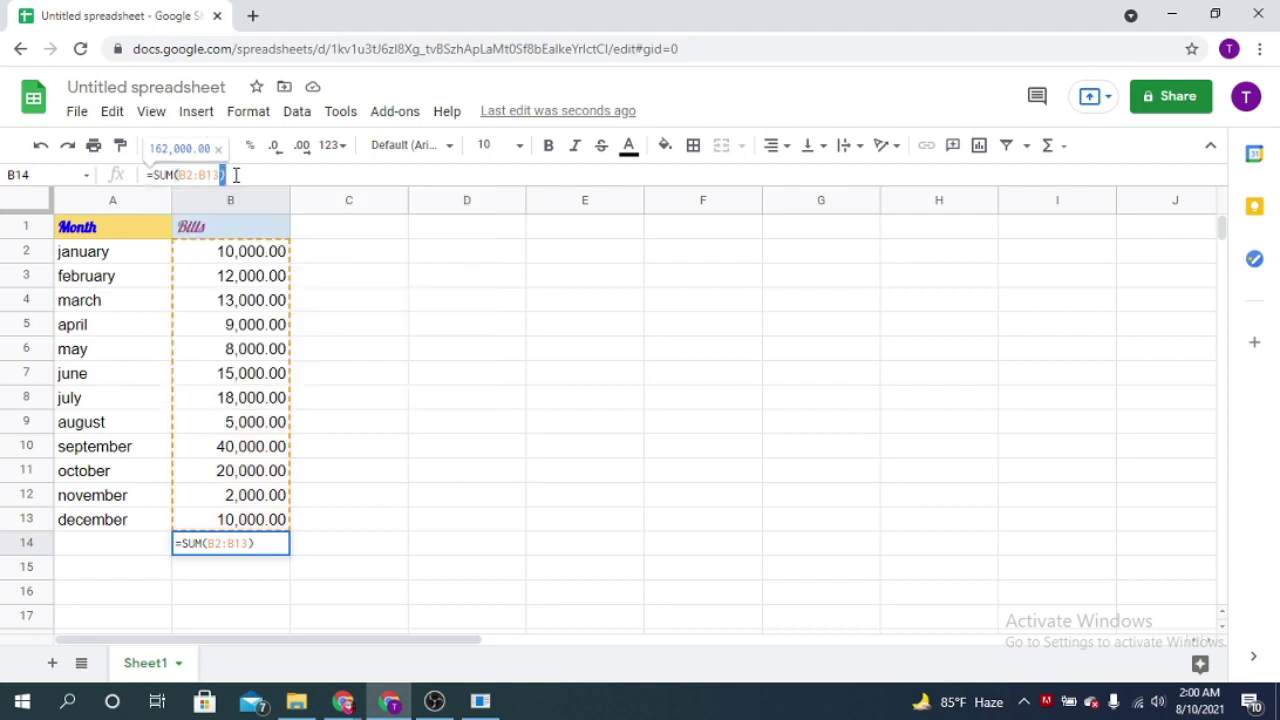
key("Return")
left_click(266, 547)
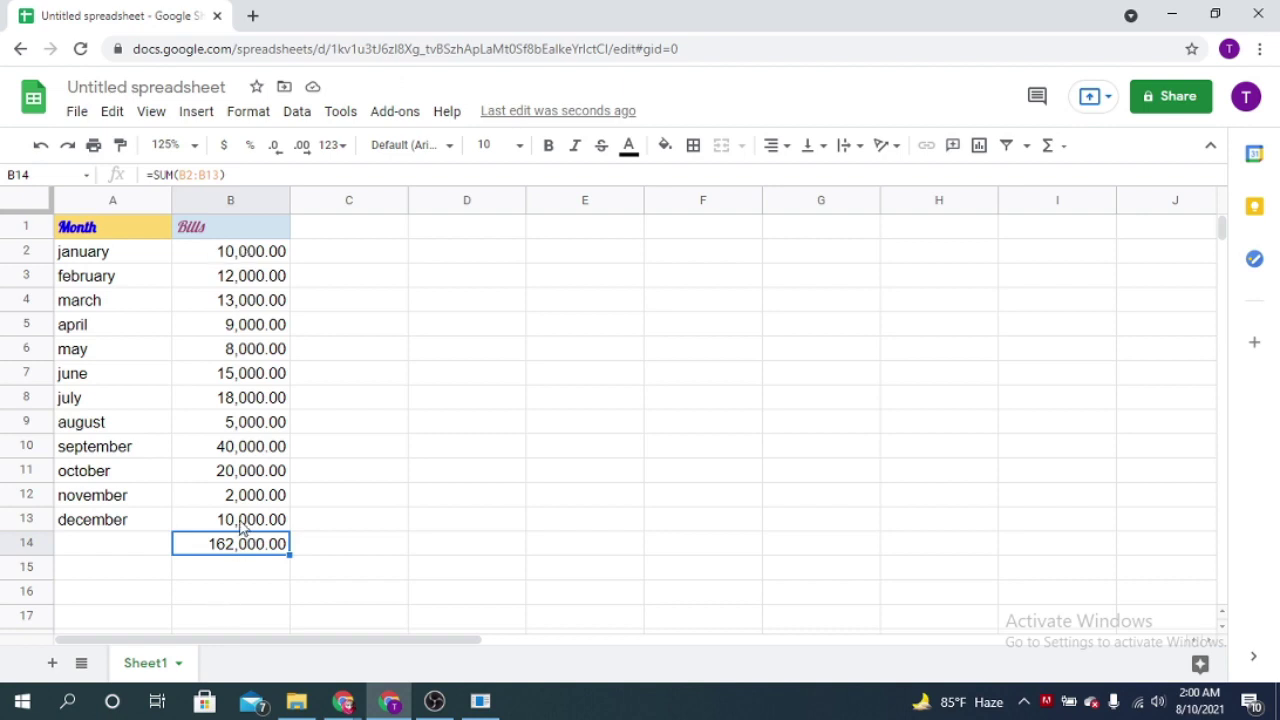
Delete the SUM formula from B14 and select the january bill in B2.
left_click(275, 258)
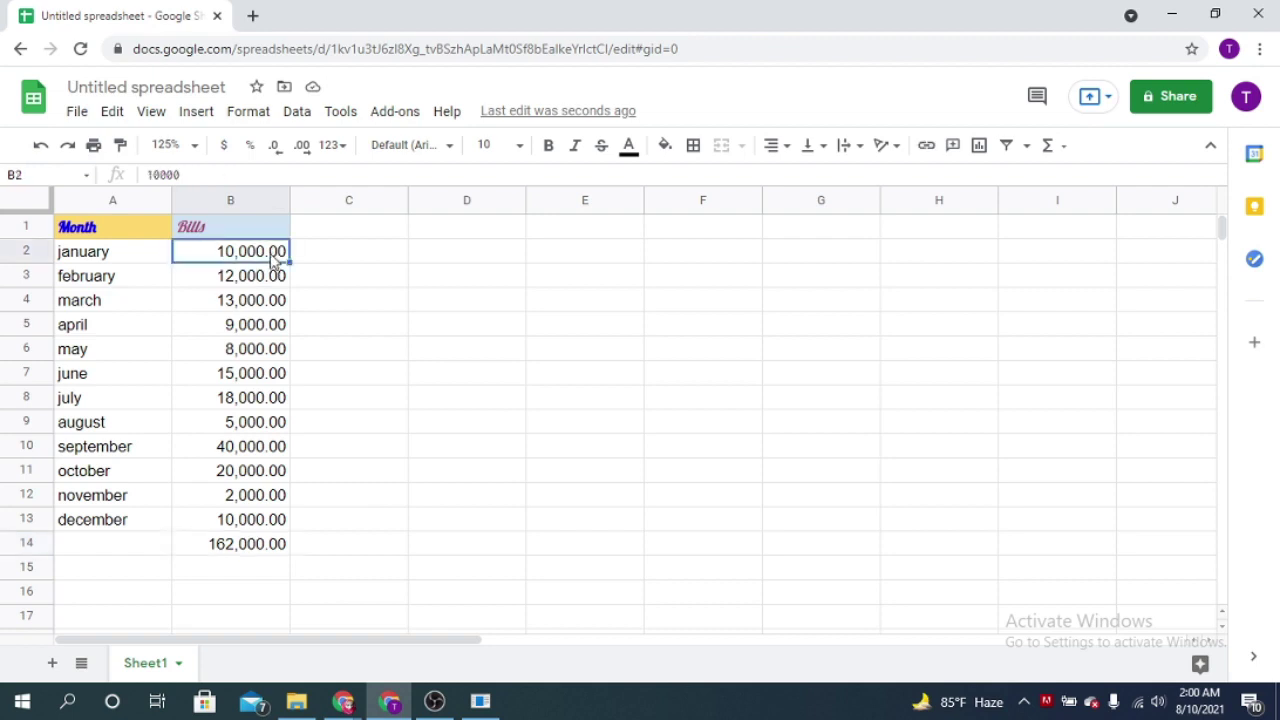
left_click(258, 545)
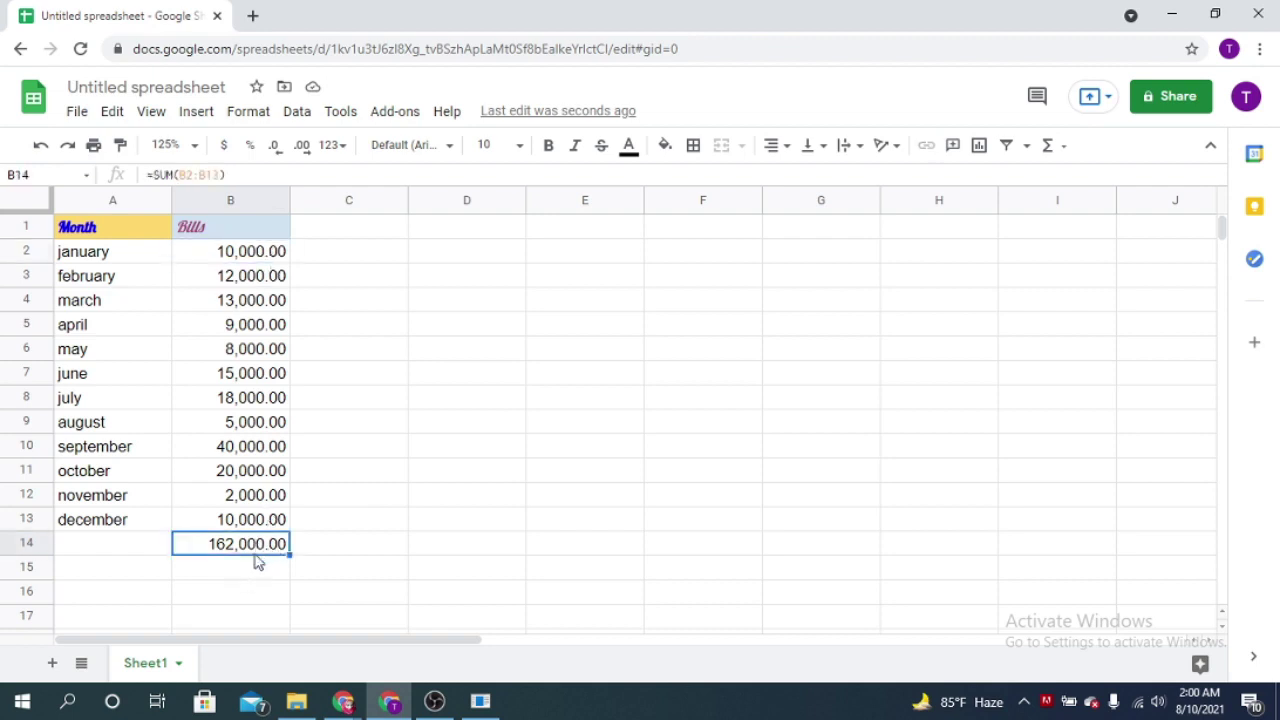
key("Delete")
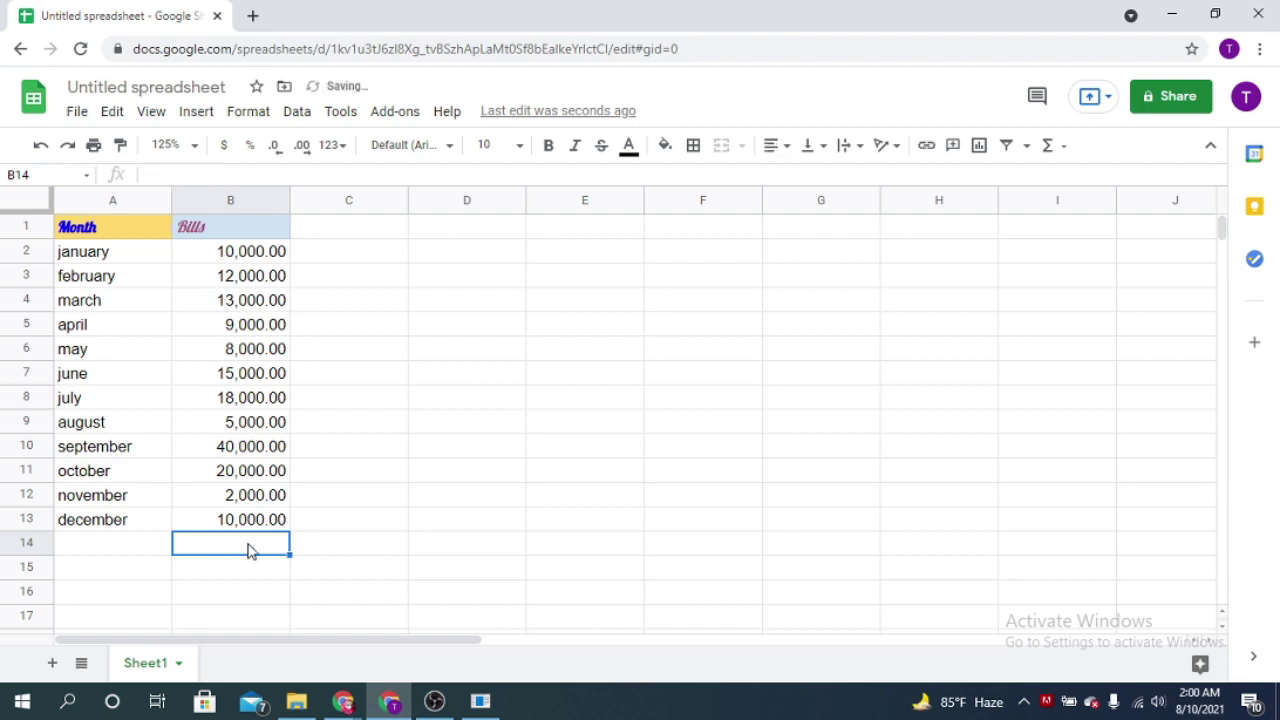
left_click(400, 380)
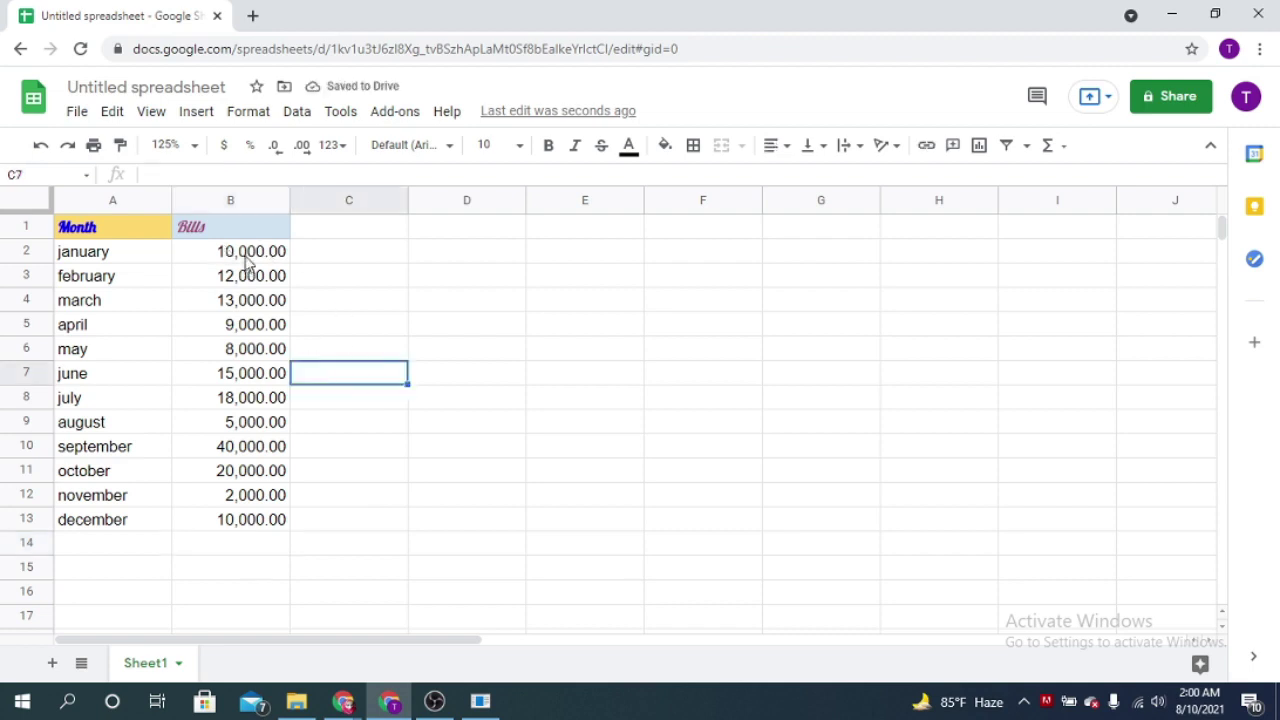
left_click(249, 257)
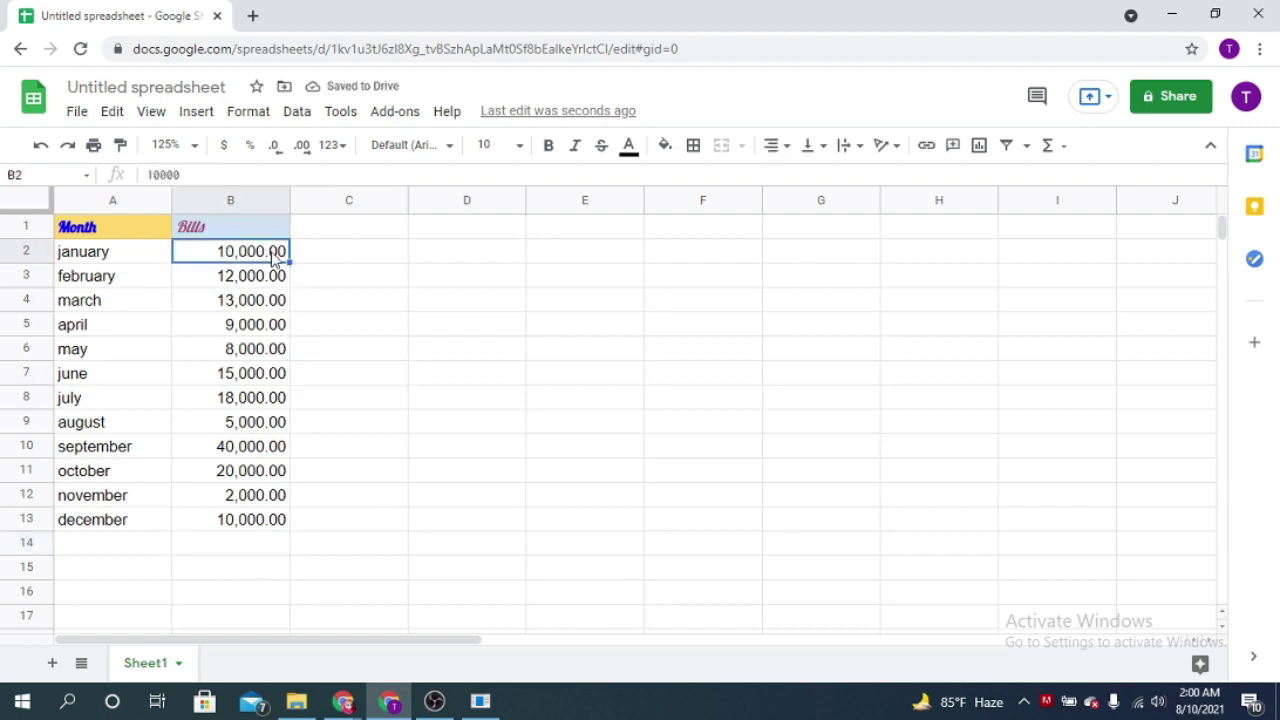
Insert the SUM function for the range B2:B14, placing =SUM(B2:B14) in B15 to total the bills.
left_click(247, 523, "shift")
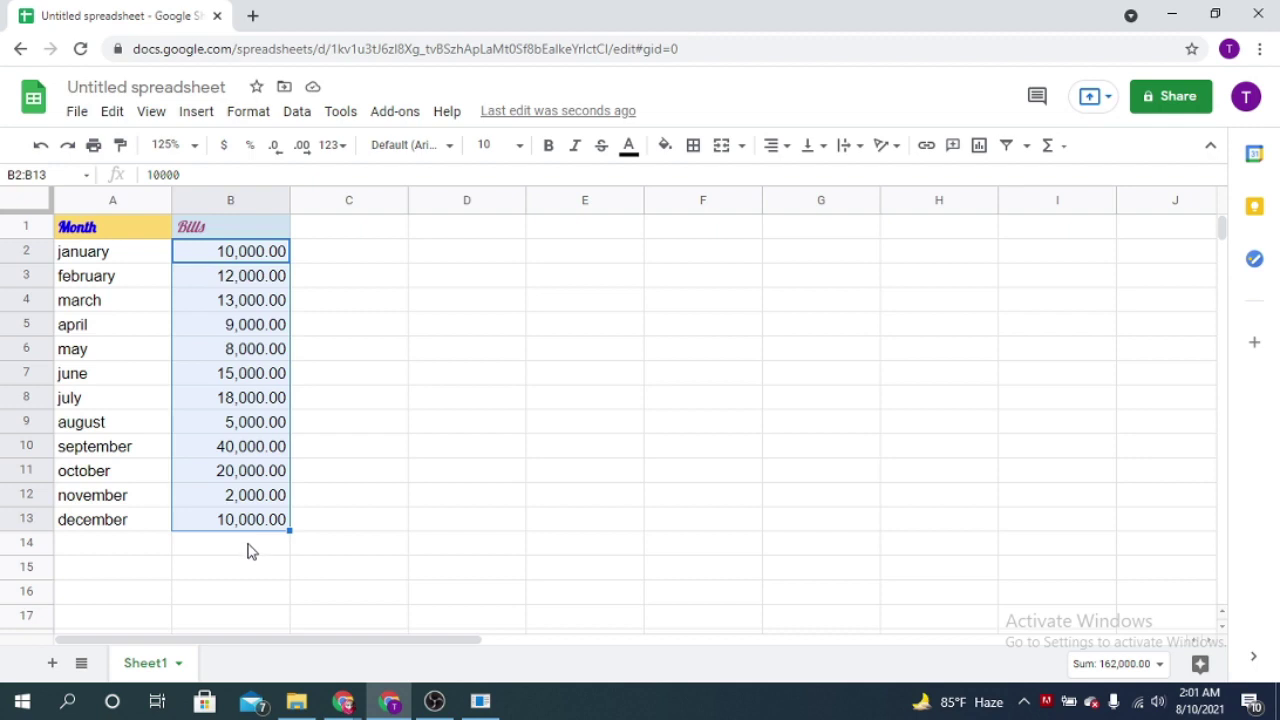
left_click(248, 549, "shift")
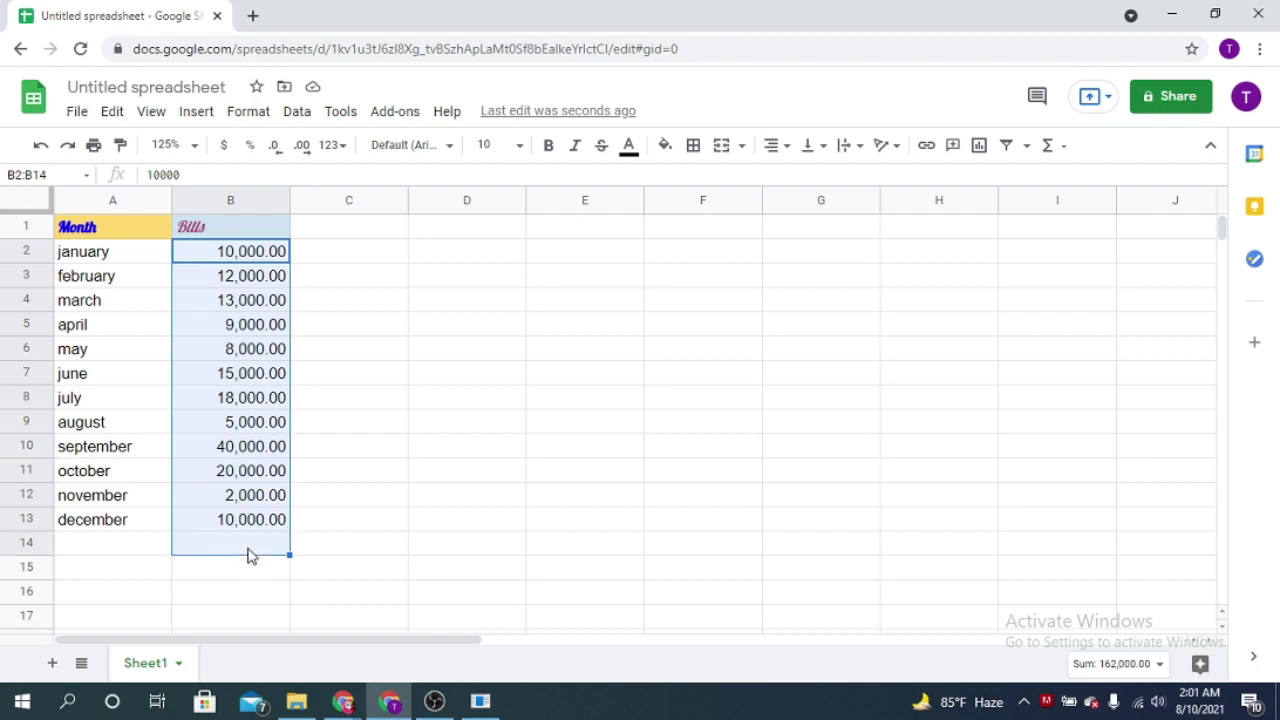
left_click(1066, 155)
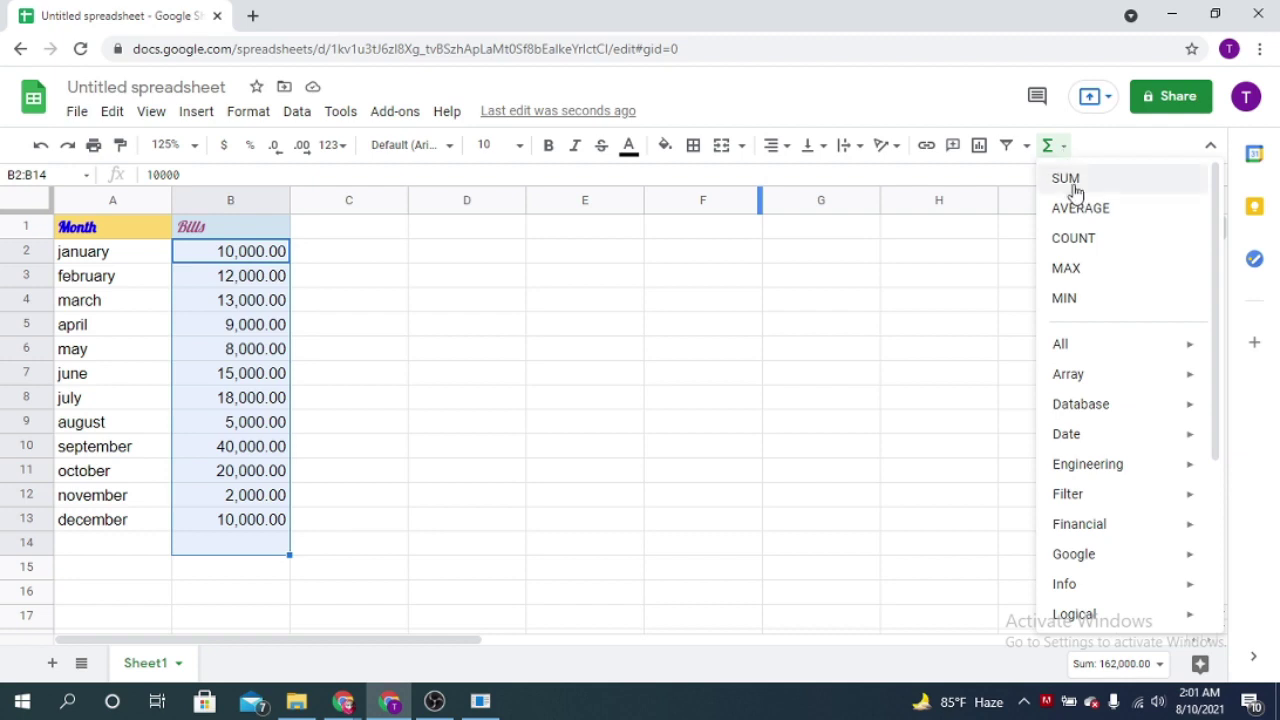
left_click(1066, 180)
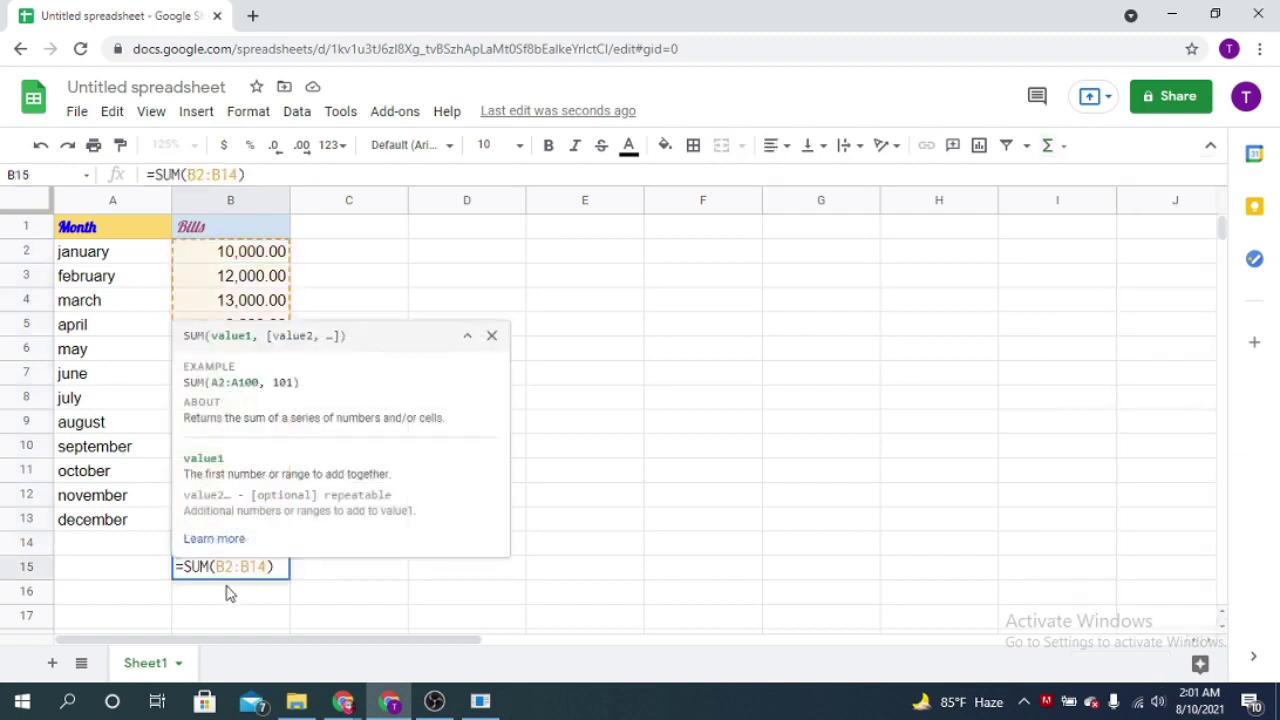
left_click(491, 336)
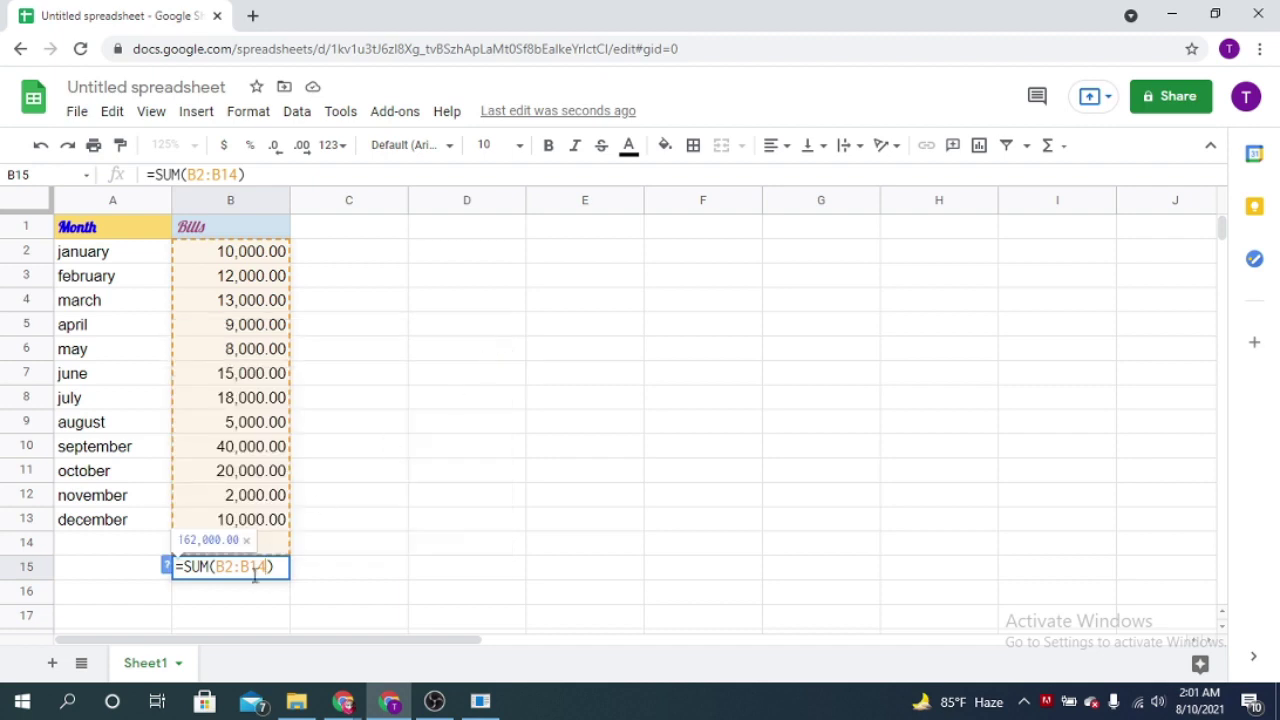
key("Return")
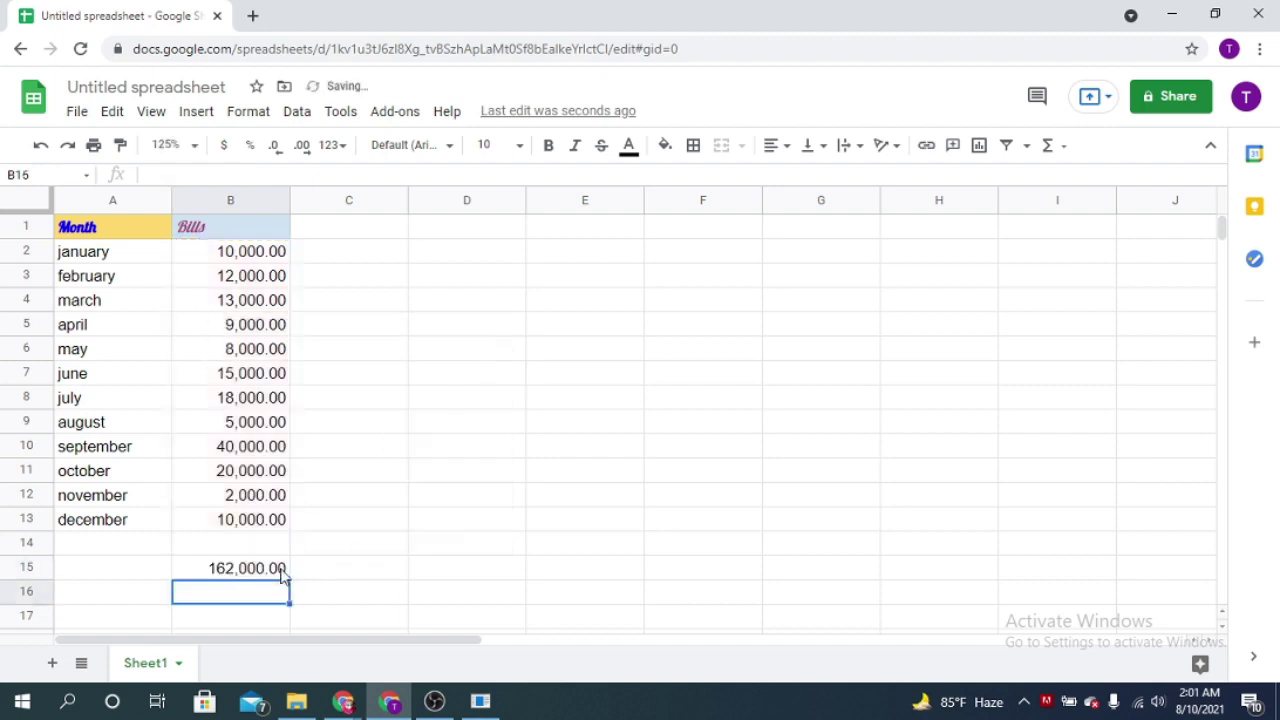
left_click(277, 569)
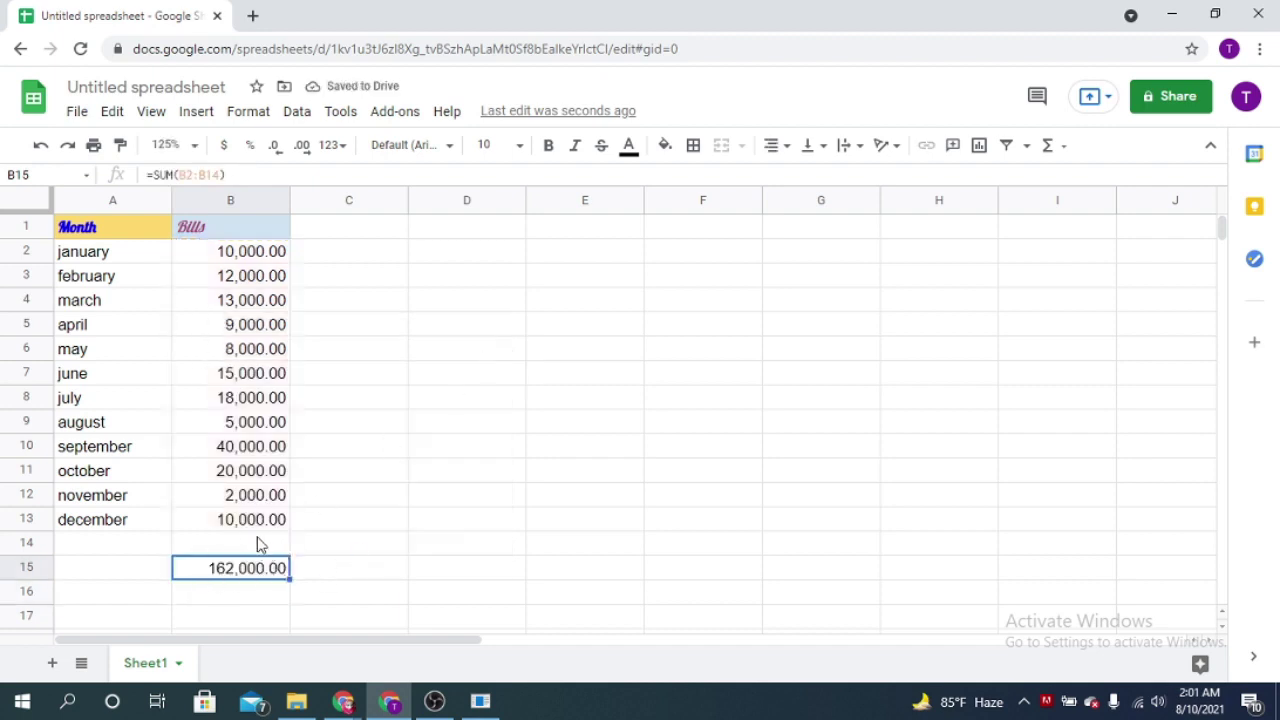
Insert the AVERAGE function for the bills in B2:B13, placing =AVERAGE(B2:B13) in B14.
left_click(281, 258)
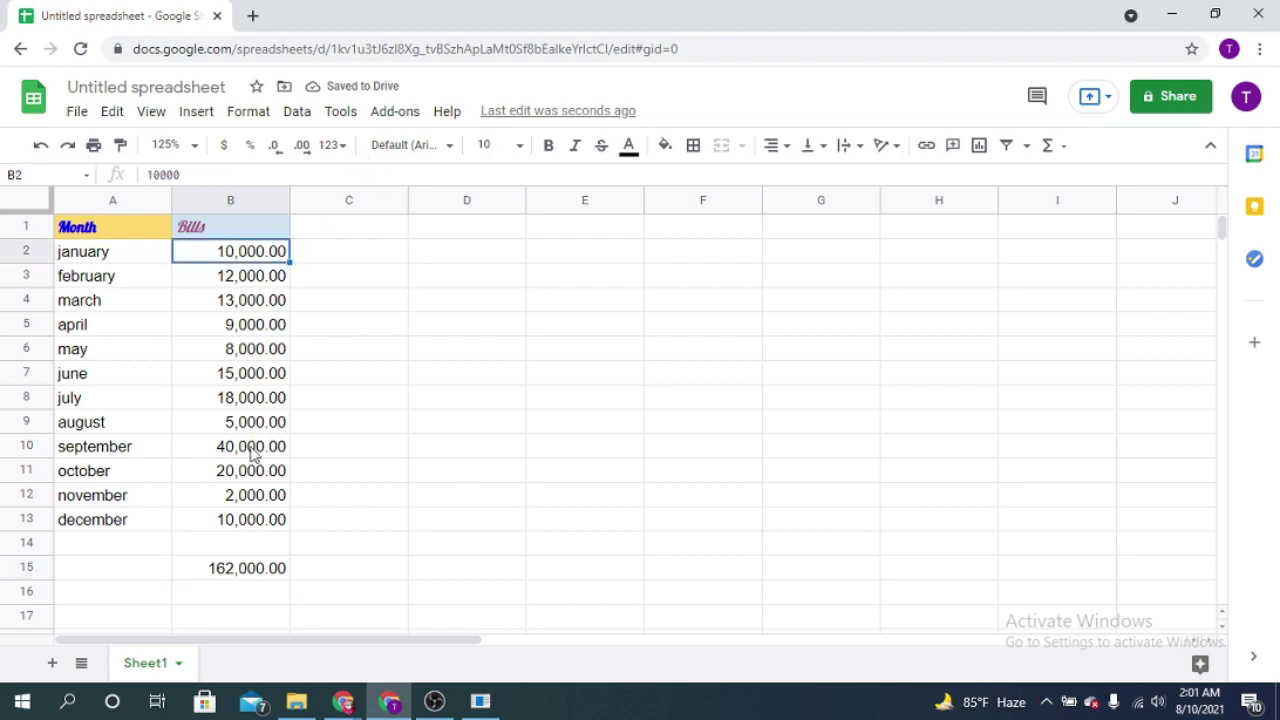
left_click(263, 523, "shift")
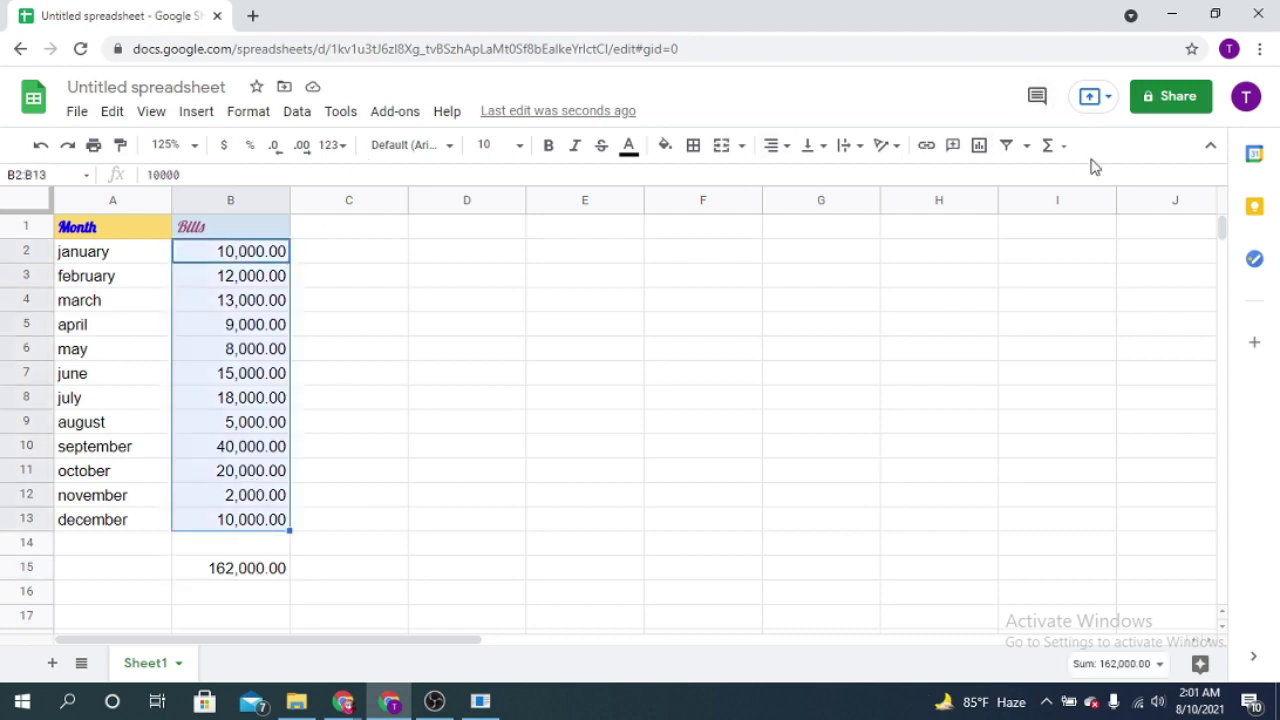
left_click(1063, 147)
left_click(1082, 209)
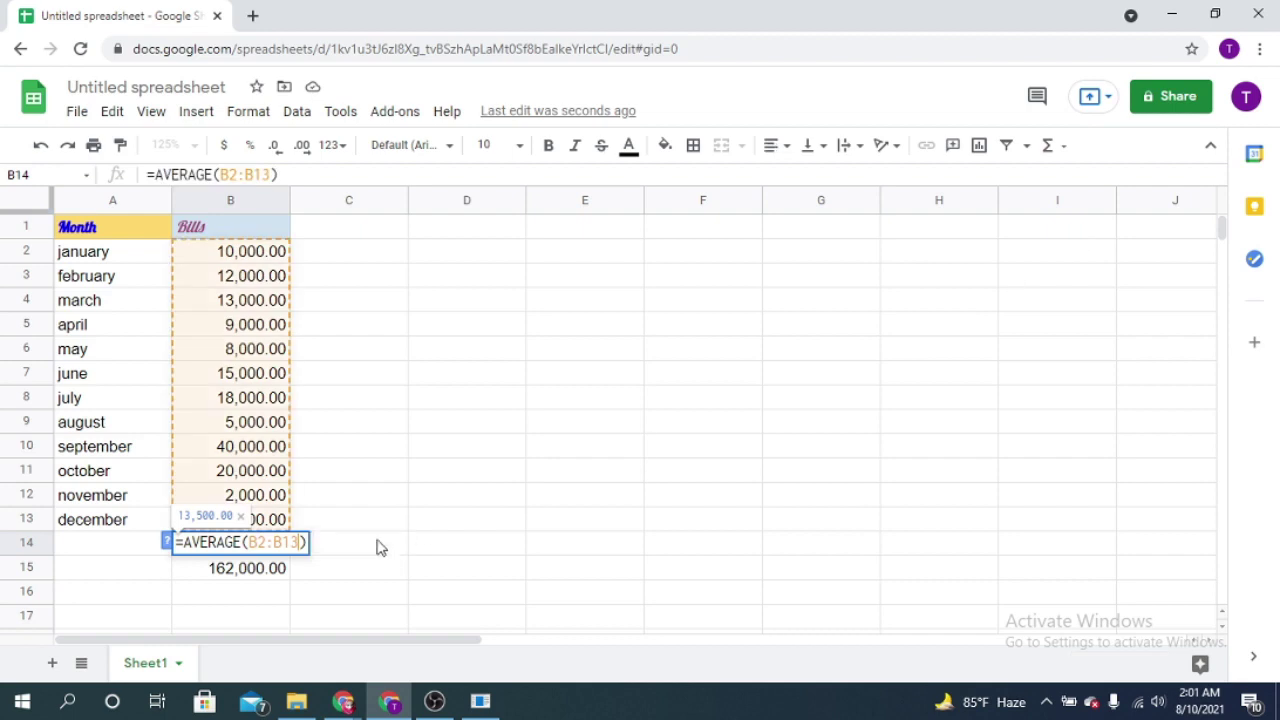
key("Return")
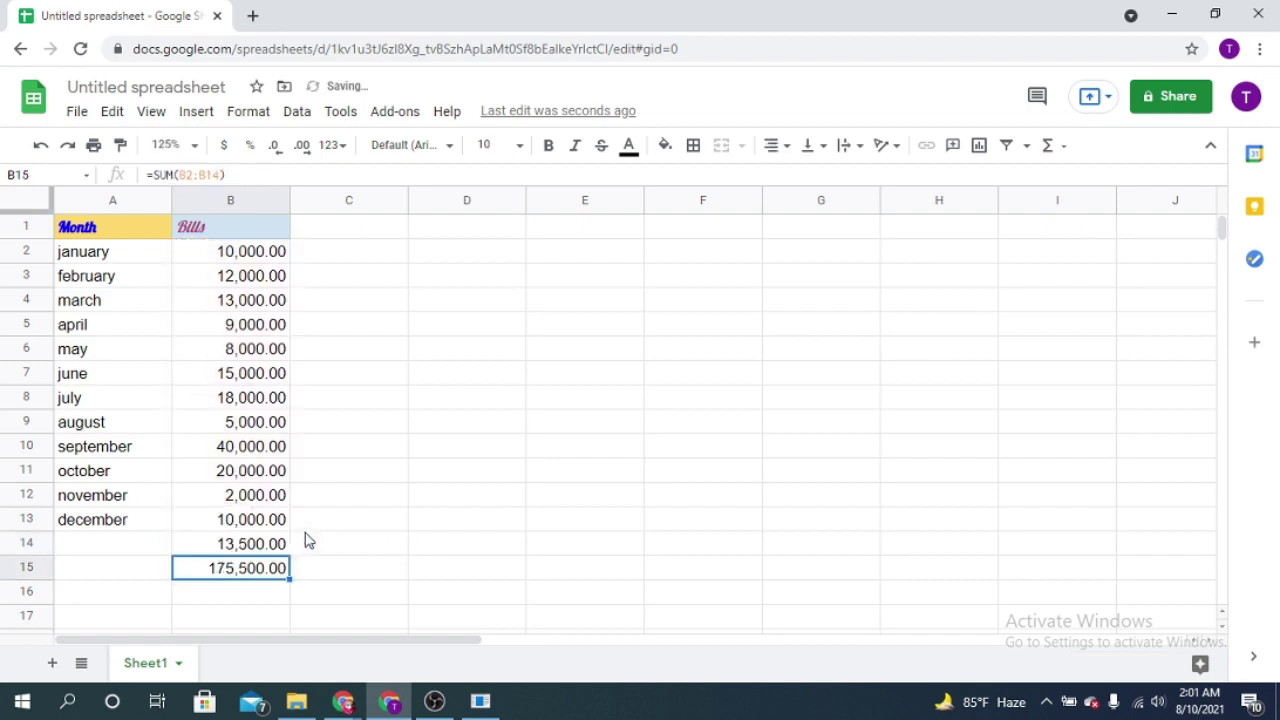
left_click(224, 547)
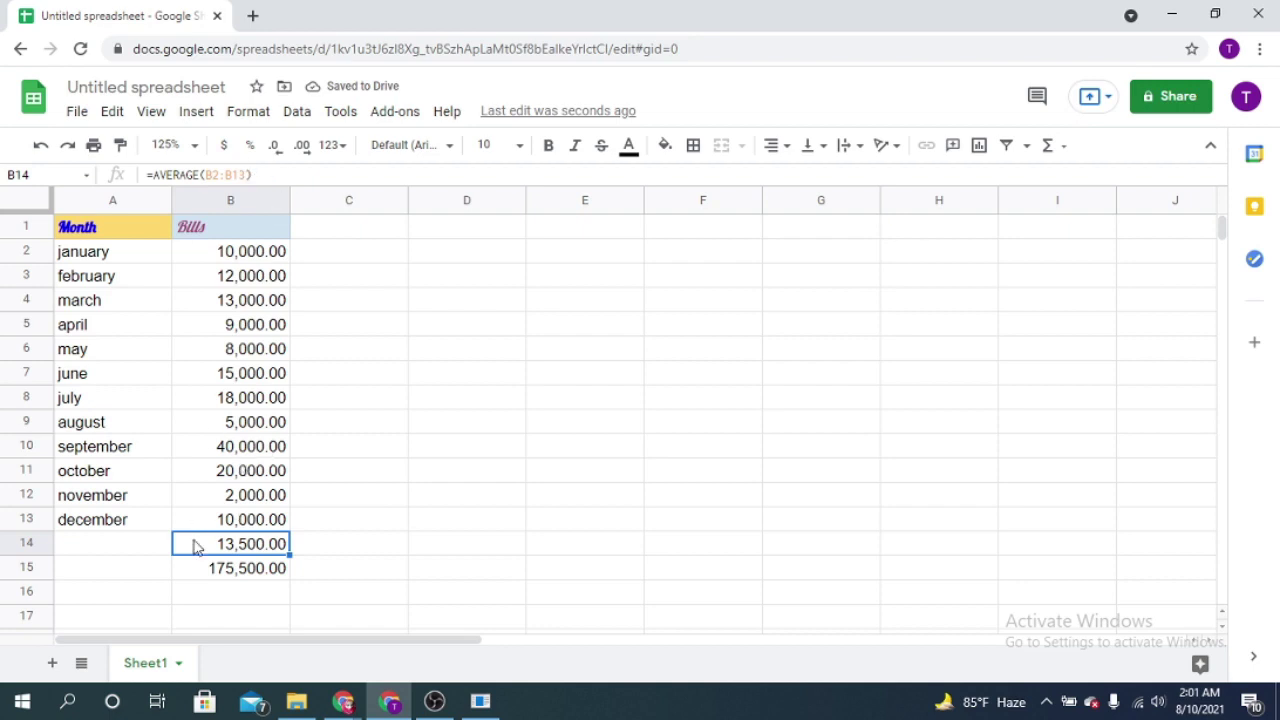
Replace the formula in B14 with =COUNT(B2:B13) to count the monthly bill entries.
left_click(251, 255)
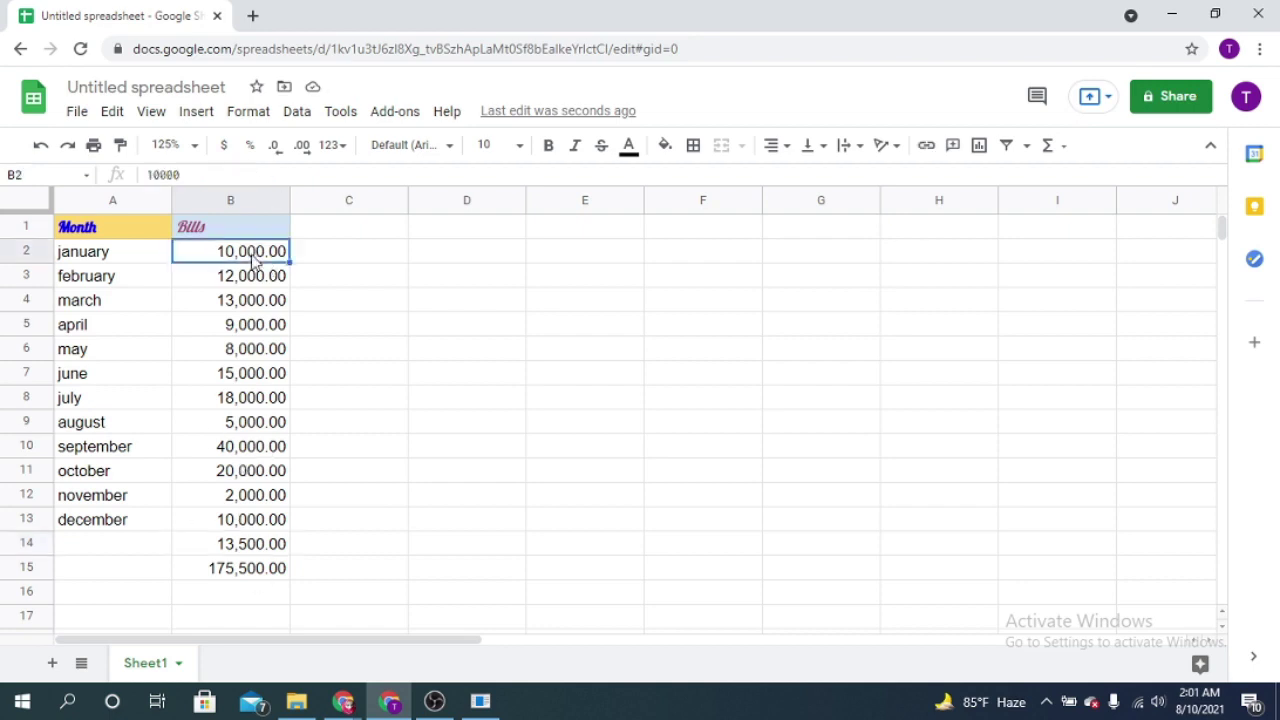
left_click(258, 530, "shift")
left_click(1050, 147)
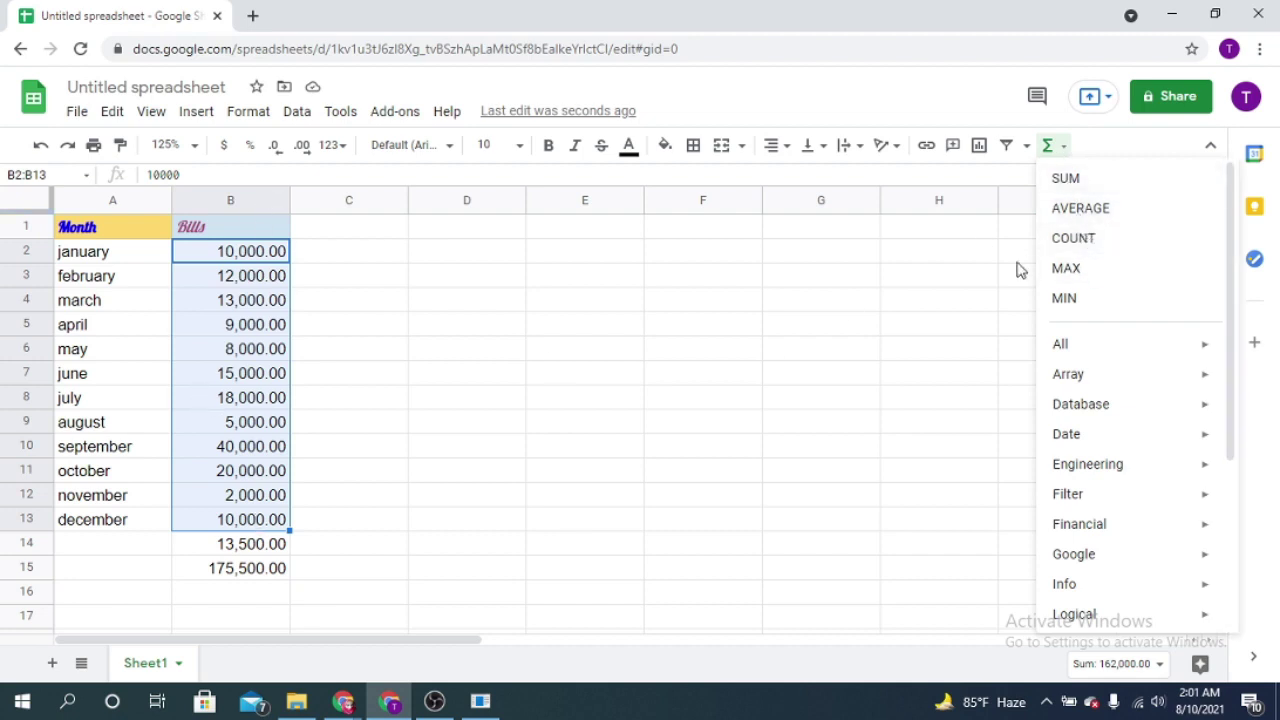
left_click(1080, 254)
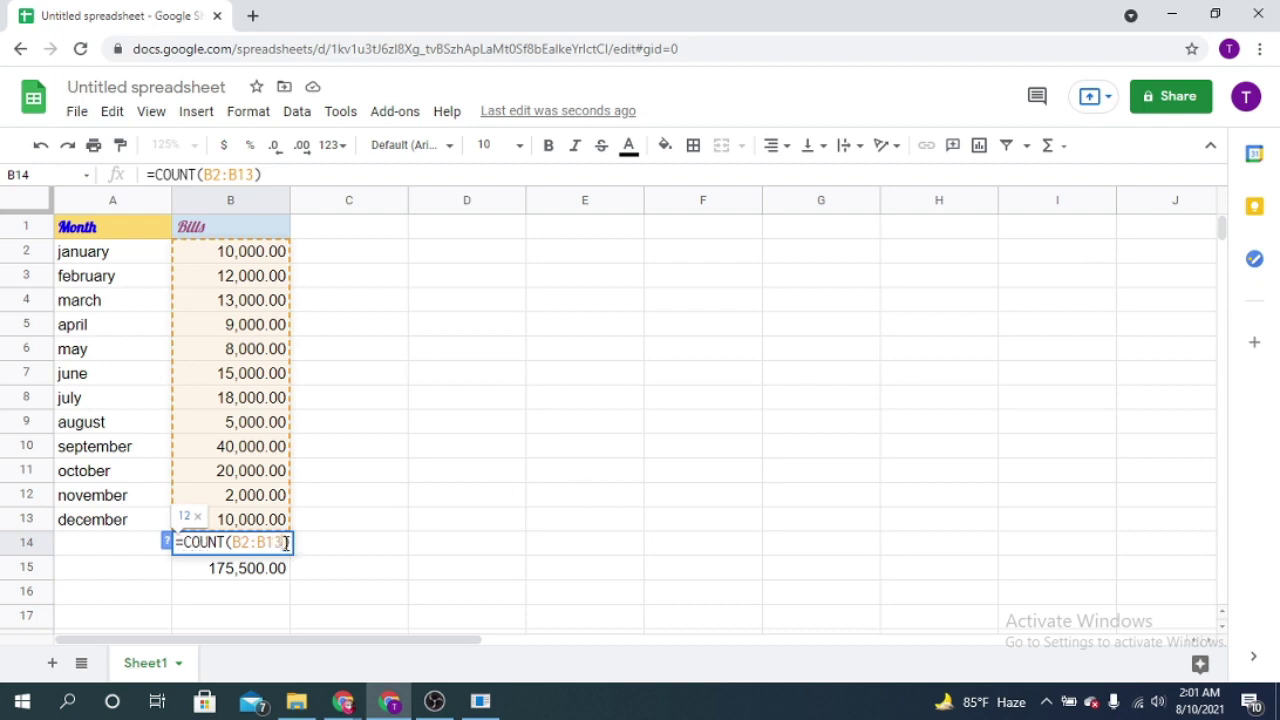
key("Return")
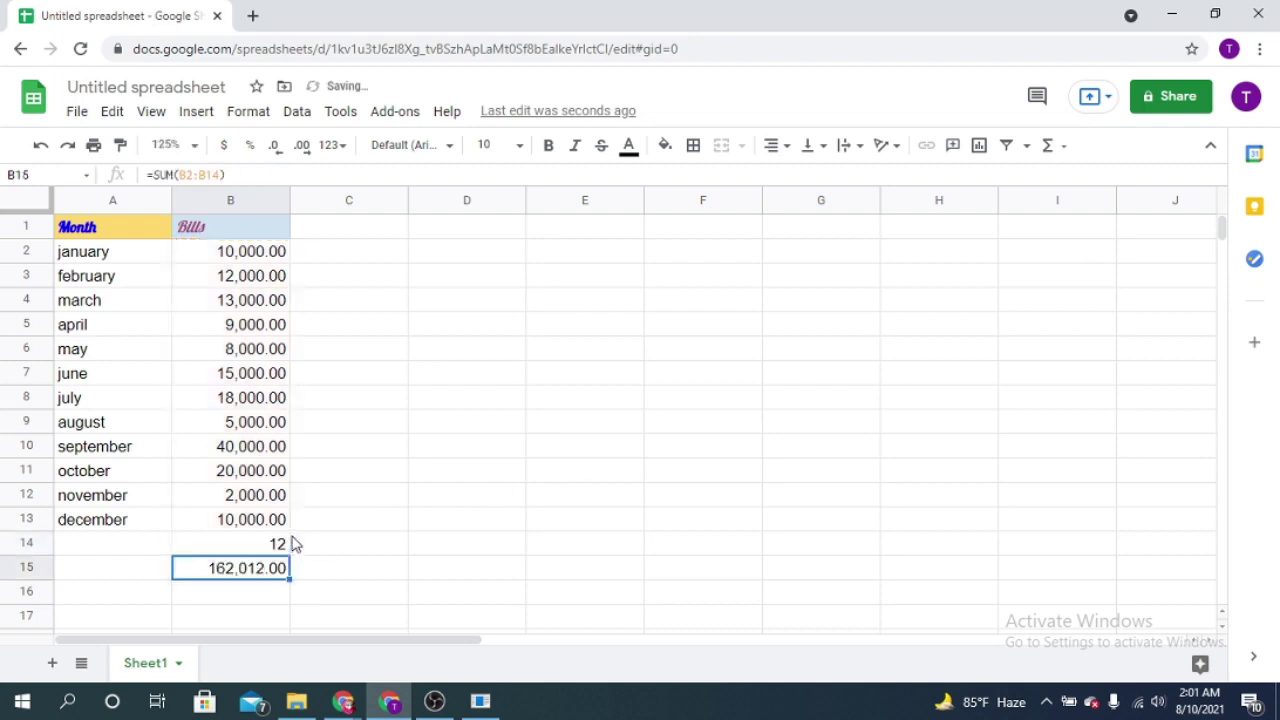
left_click(281, 548)
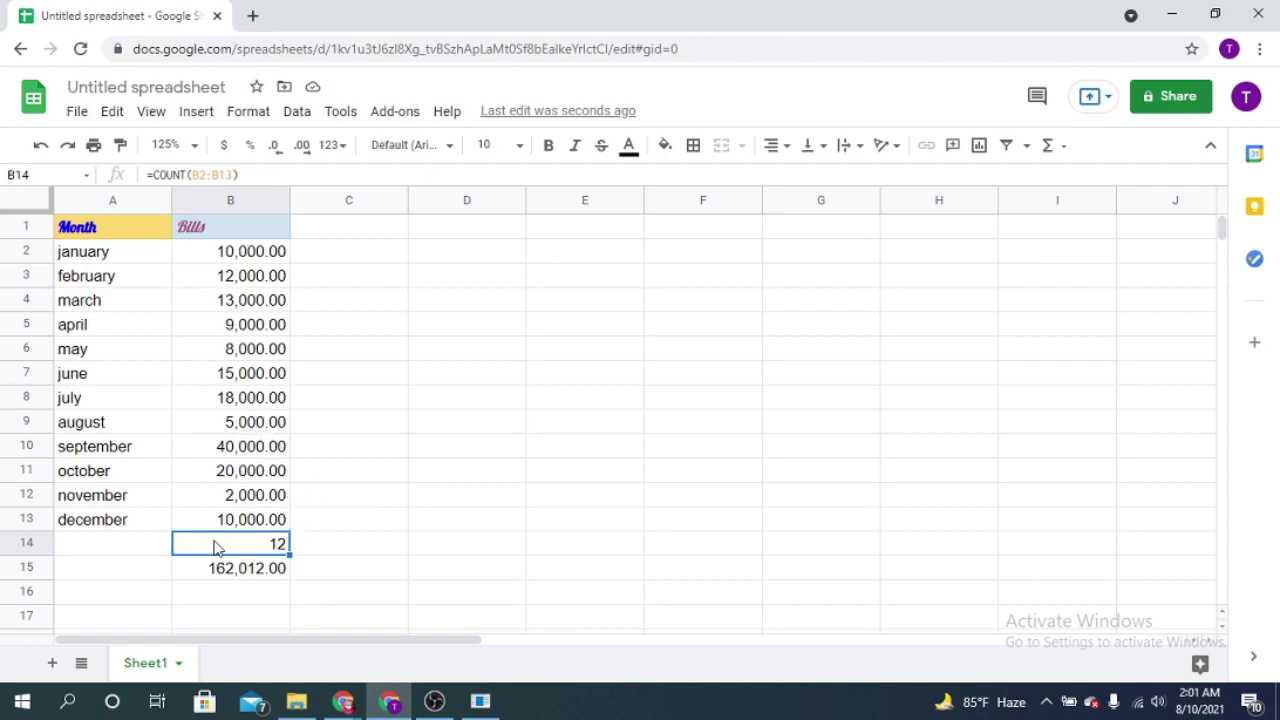
left_click(265, 572)
left_click(266, 546)
Replace the formula in B14 with =MAX(B2:B13) to find the highest bill of the twelve months.
left_click(243, 252)
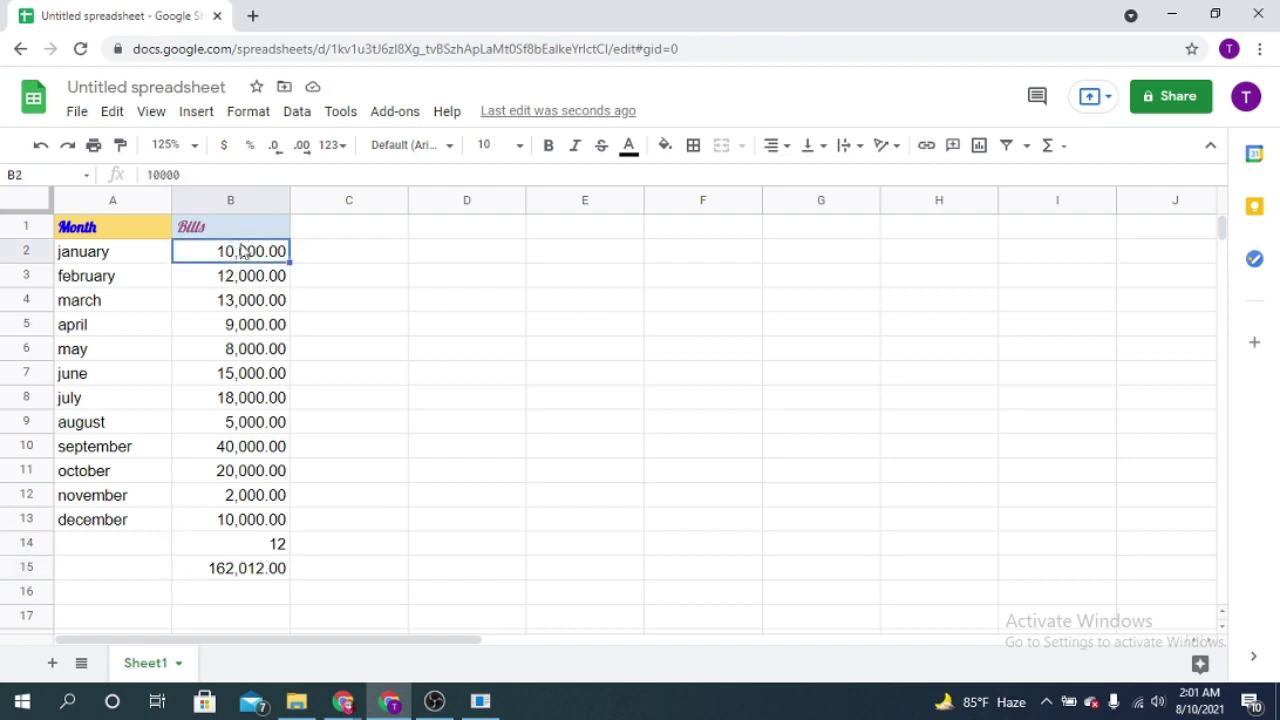
left_click(260, 528, "shift")
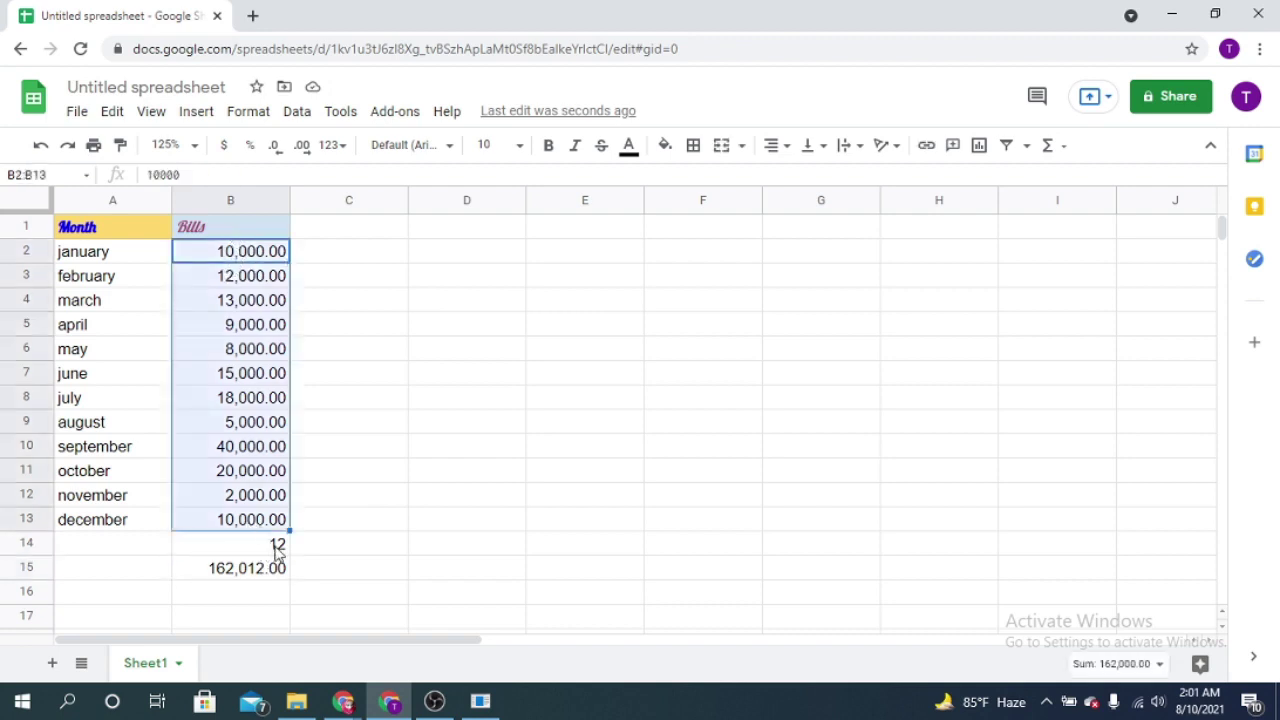
left_click(1064, 150)
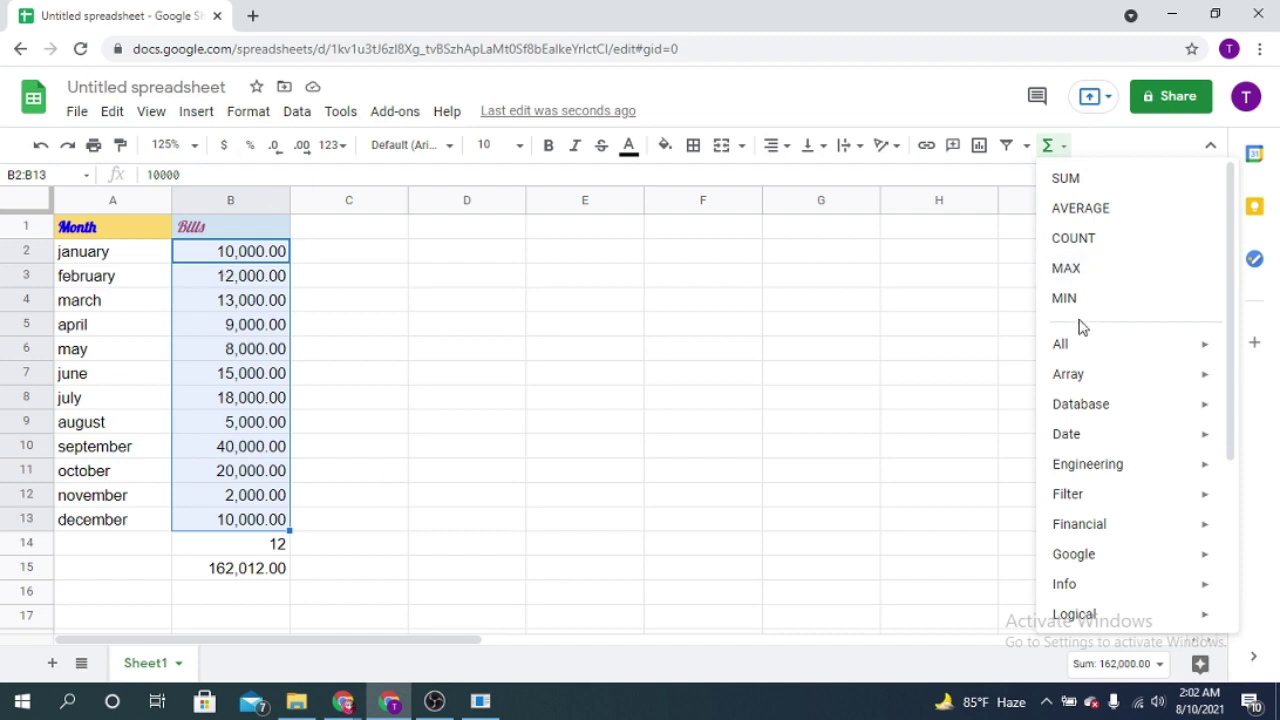
left_click(1066, 268)
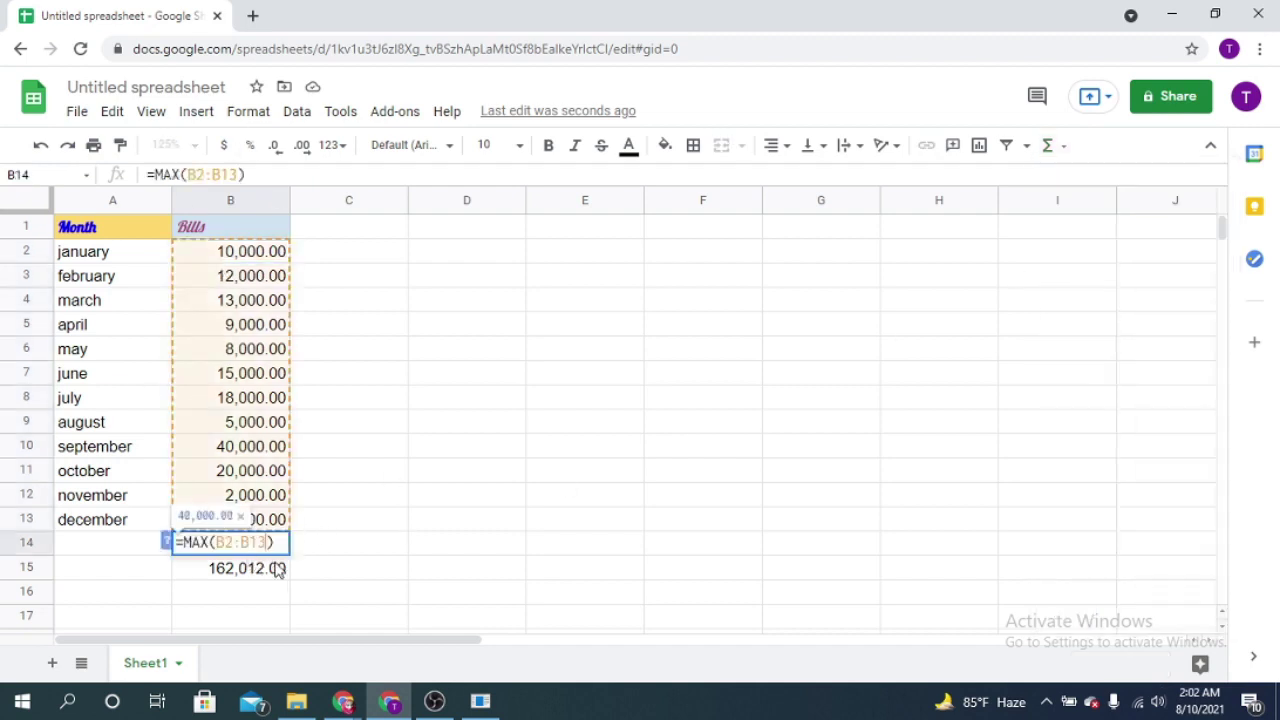
left_click(281, 566)
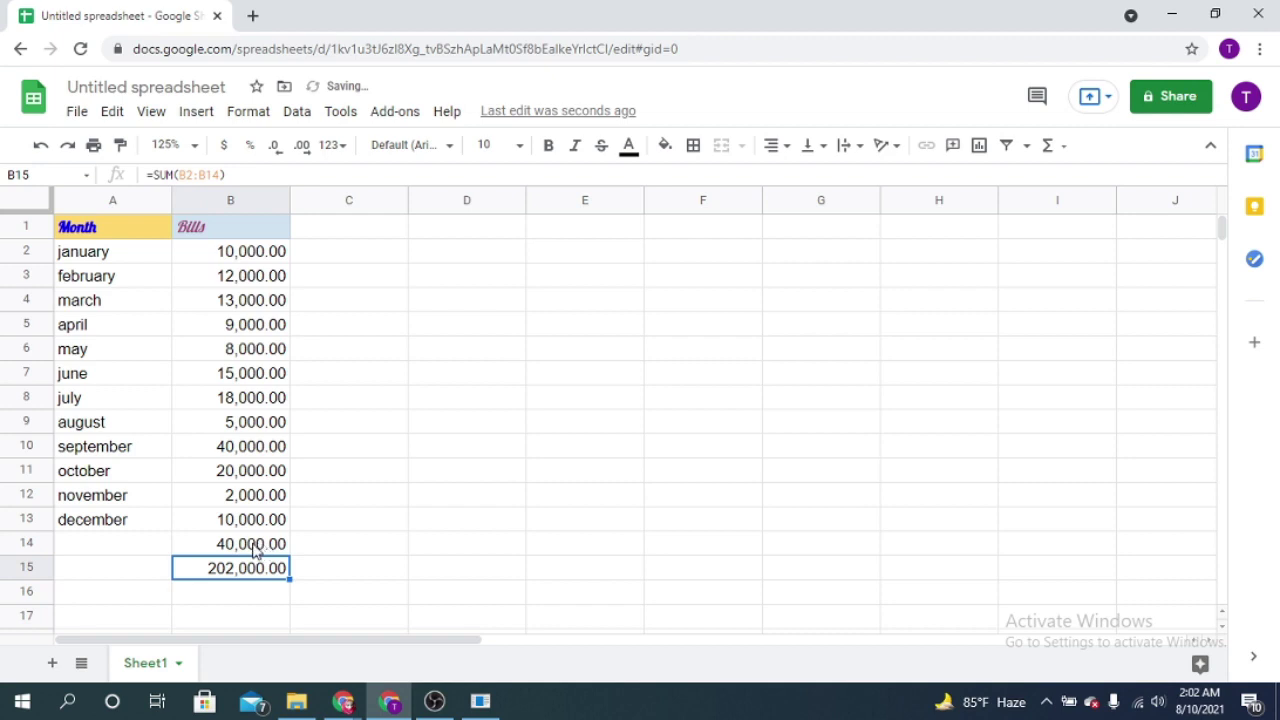
left_click(218, 548)
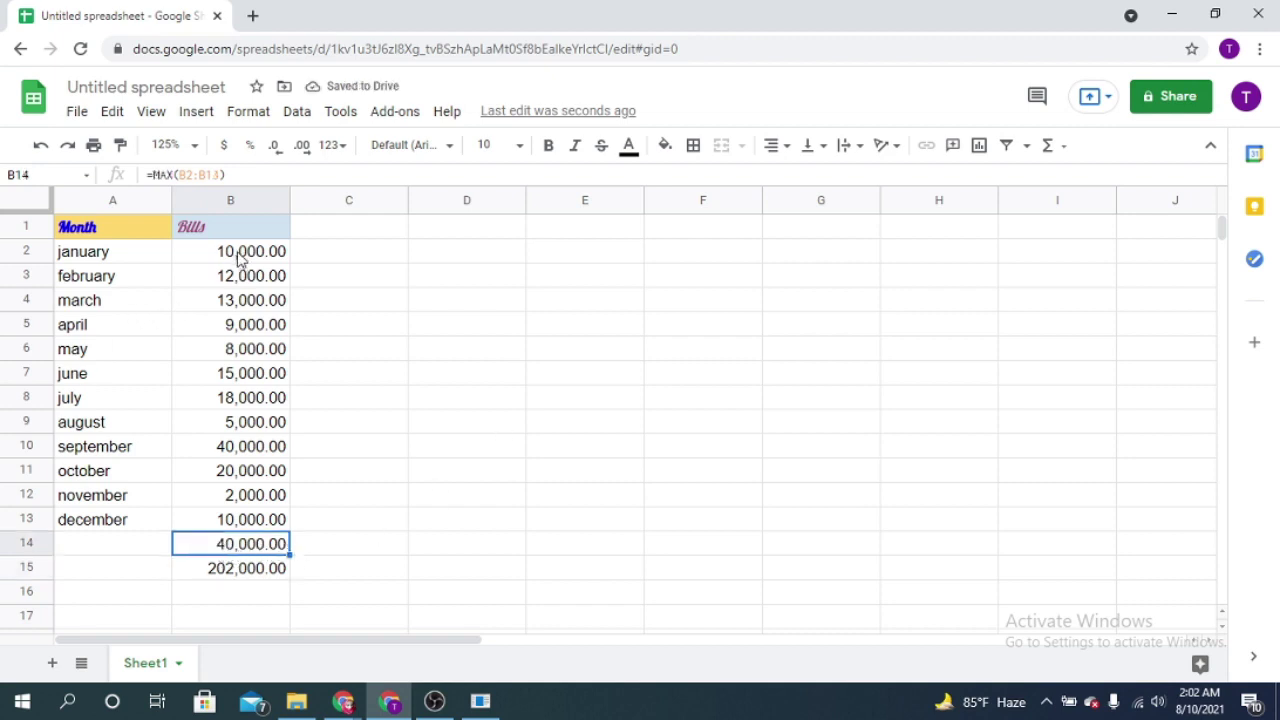
Delete the SUM formula from B15 and replace the formula in B14 with =MIN(B2:B13) to find the lowest bill.
left_click(251, 572)
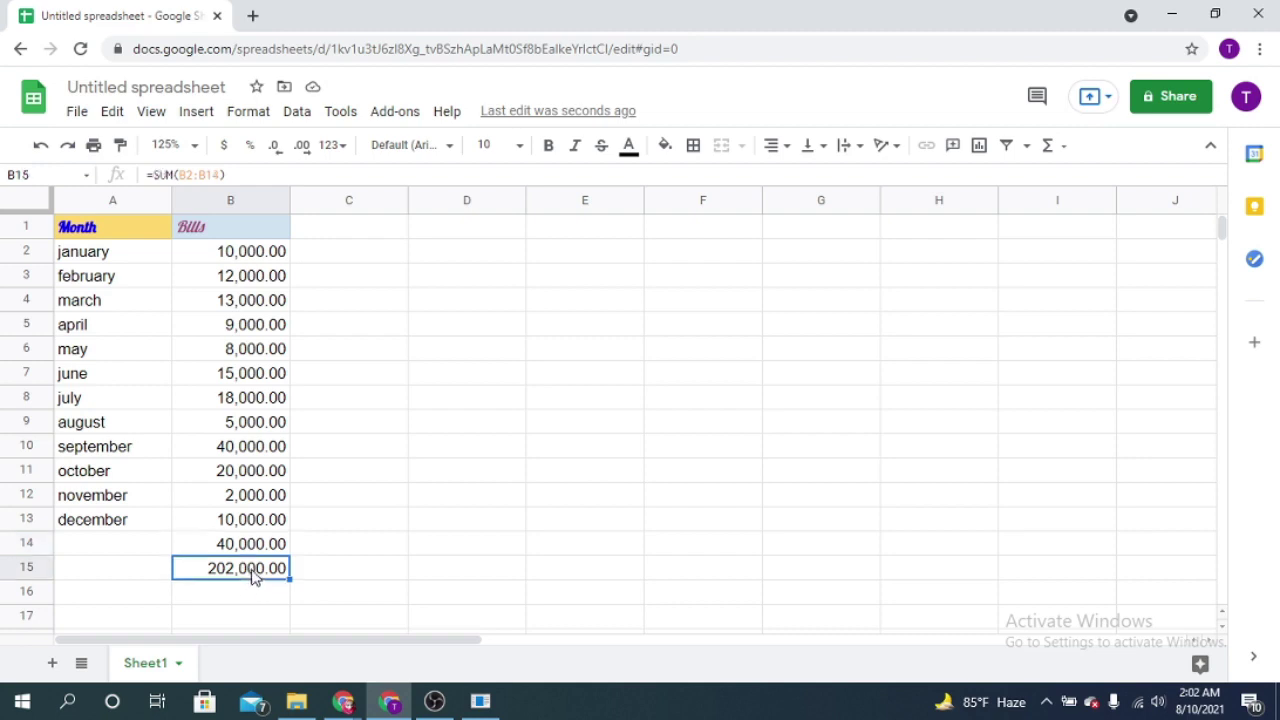
key("Delete")
left_click(249, 251)
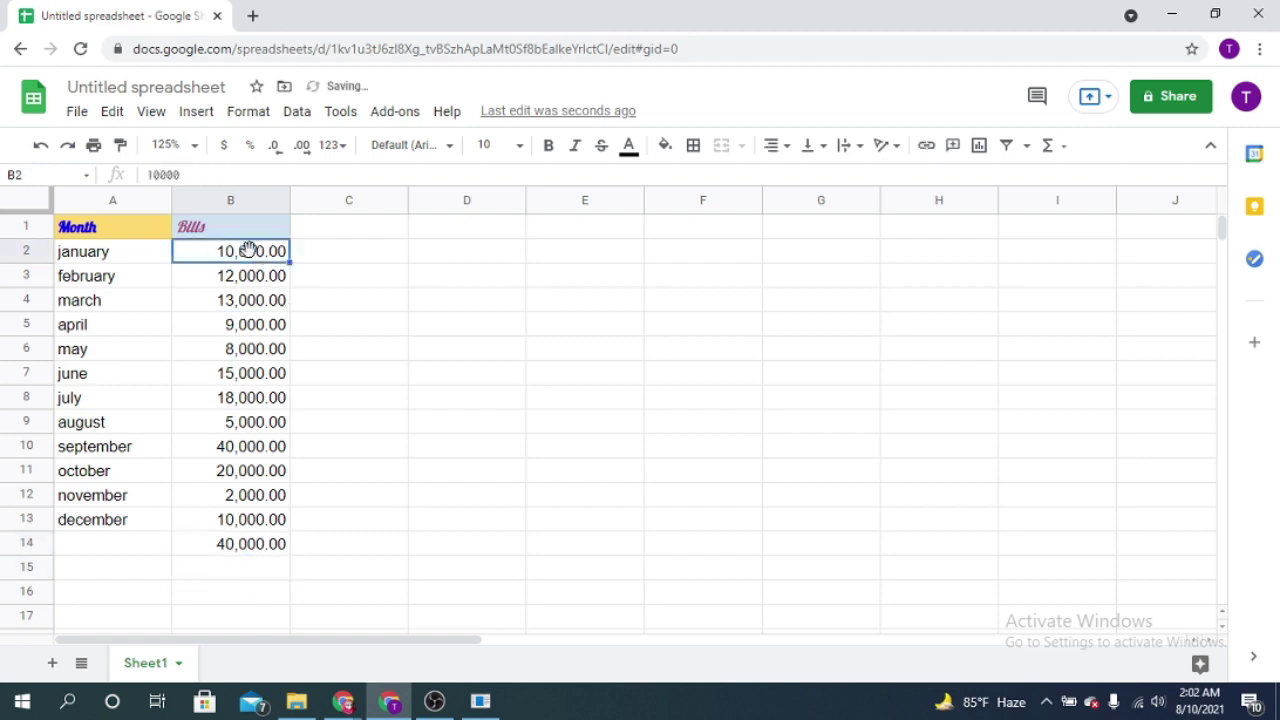
left_click(281, 531, "shift")
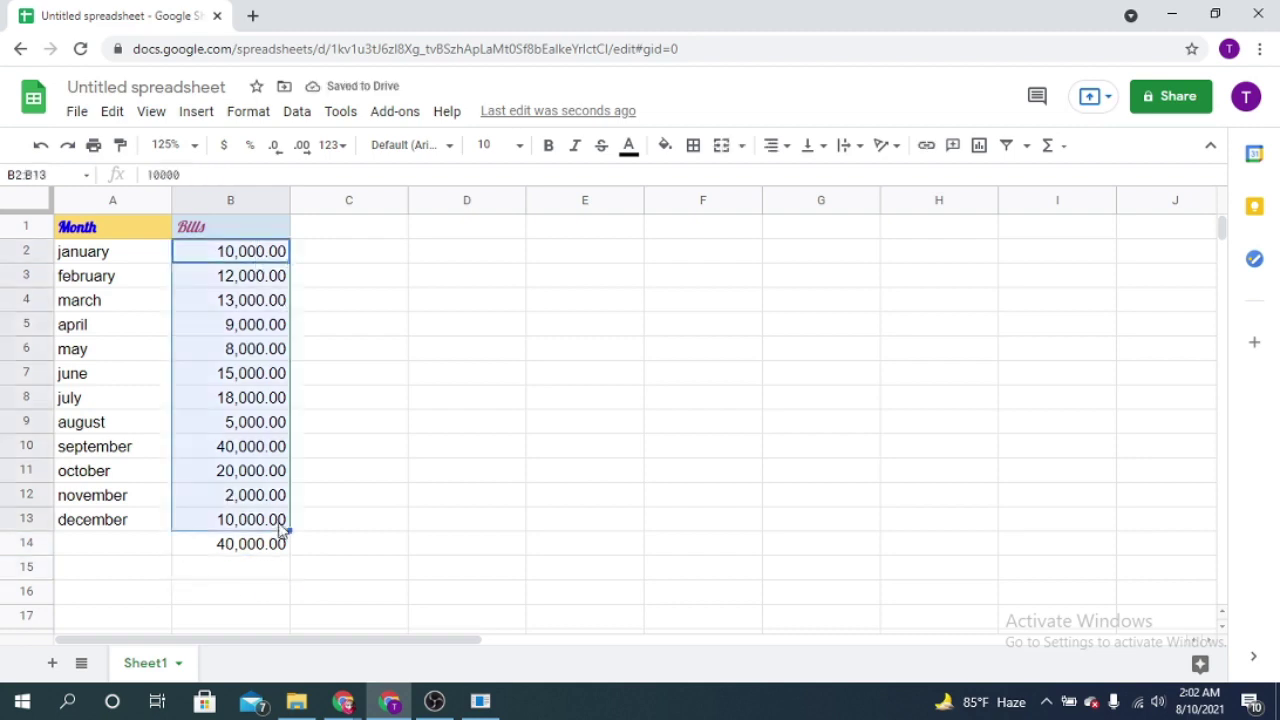
left_click(1062, 147)
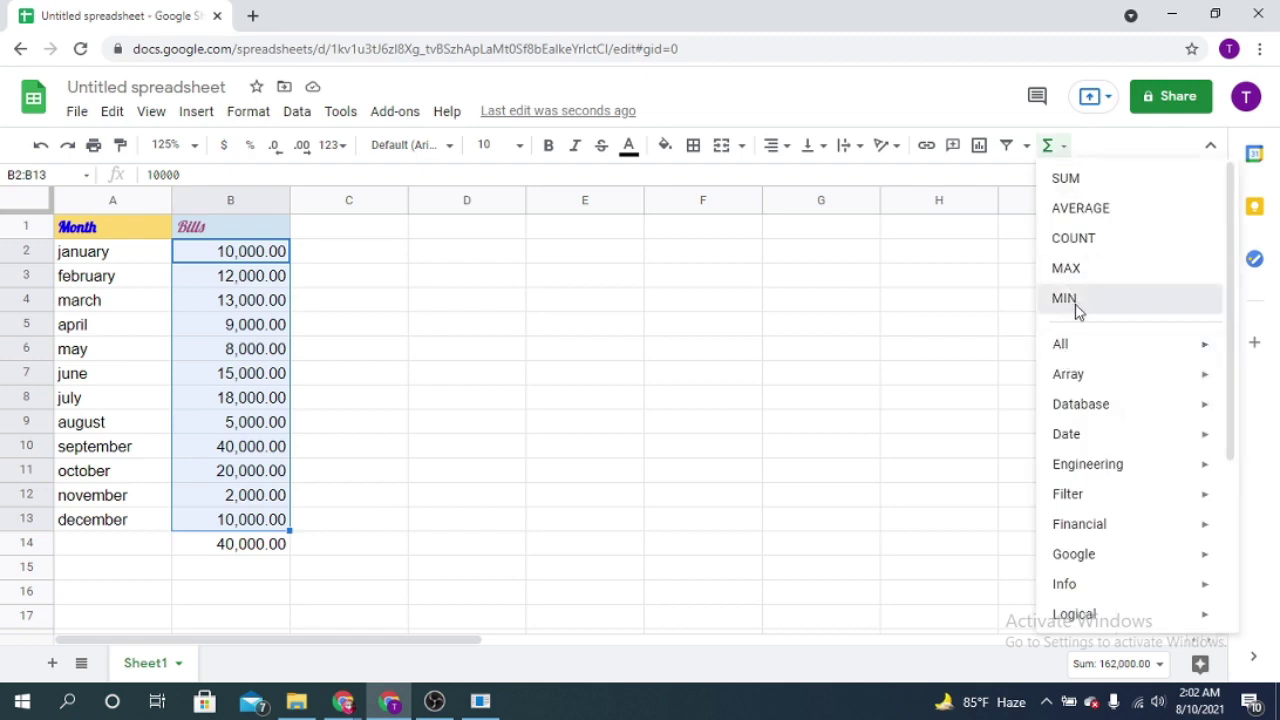
left_click(1077, 306)
key("Return")
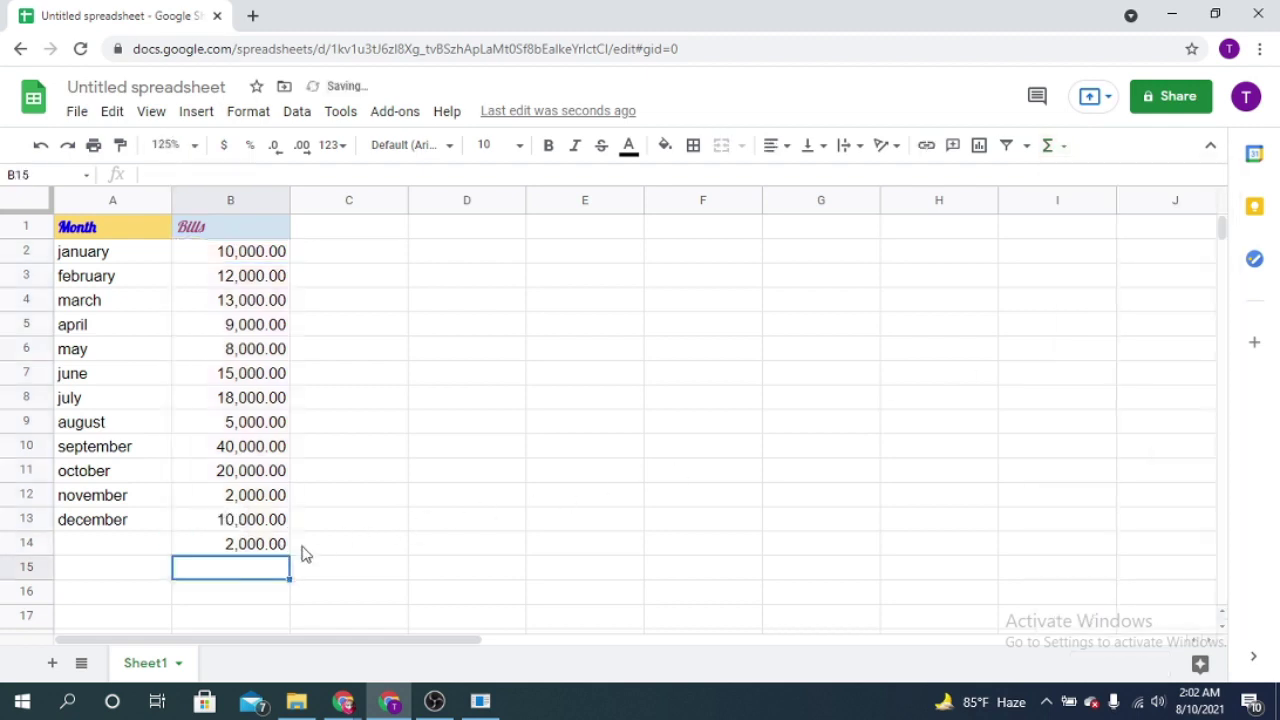
left_click(225, 548)
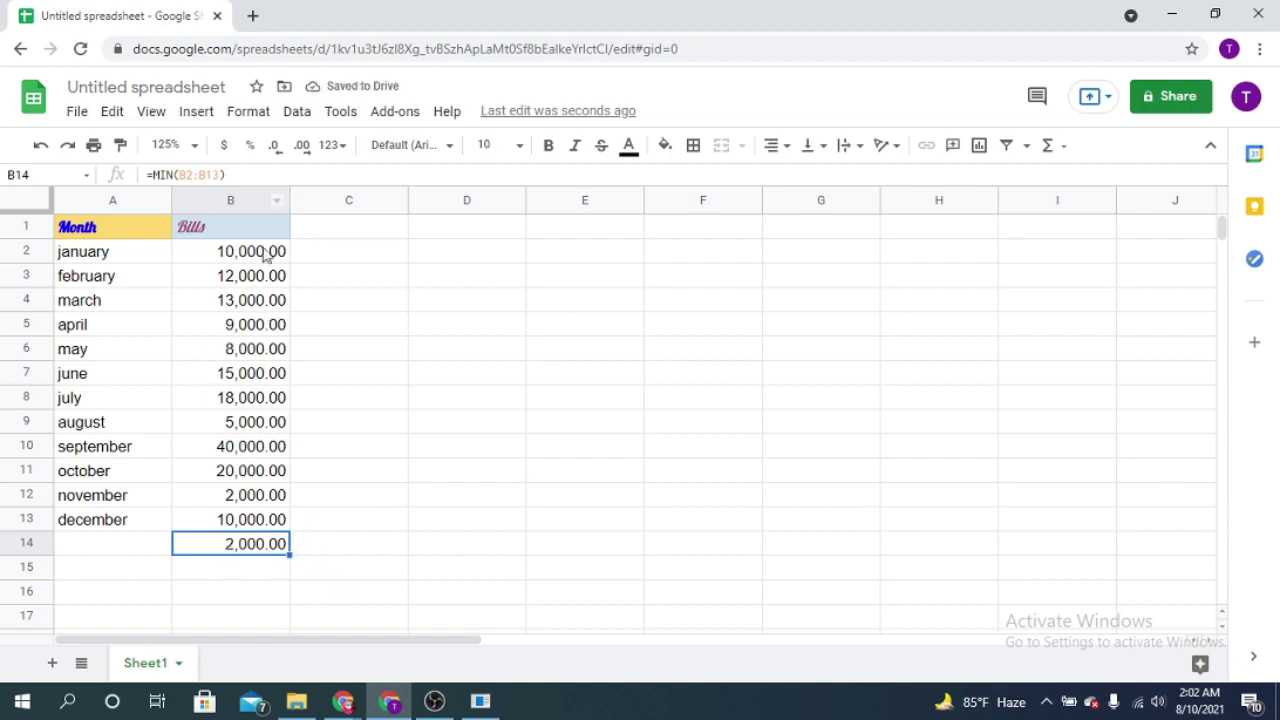
left_click(266, 258)
left_click(262, 548)
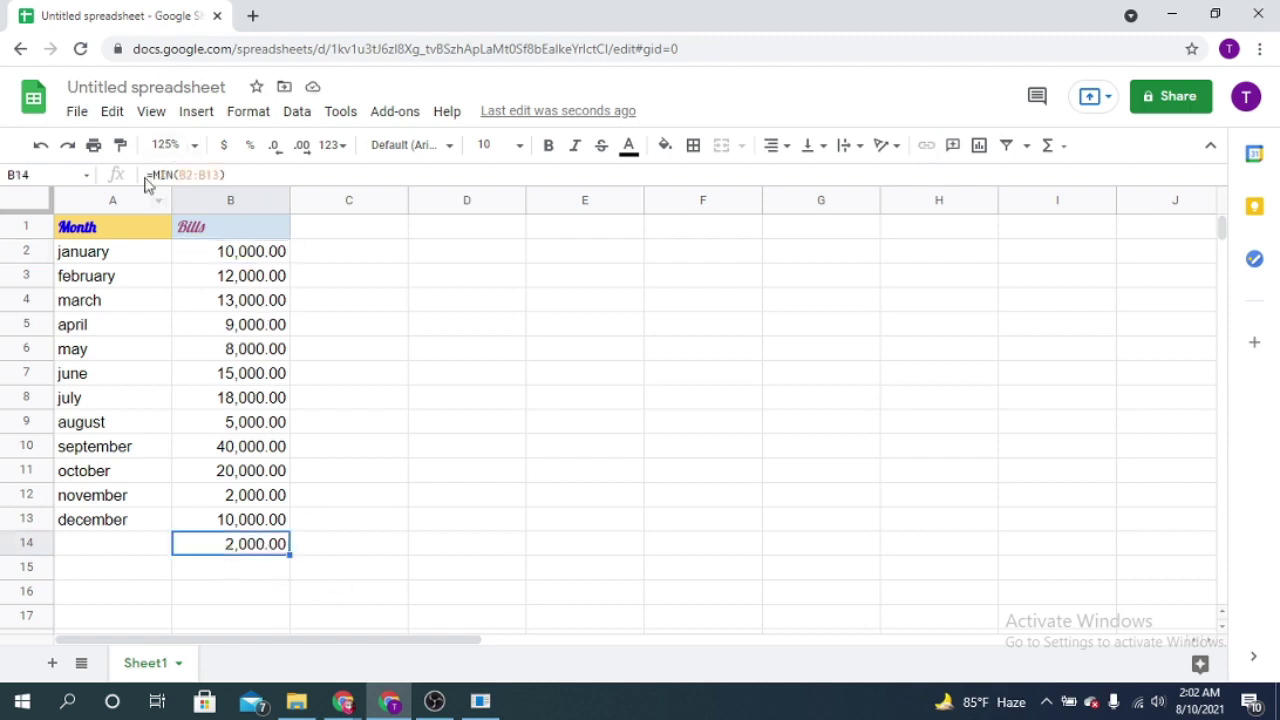
Look through the list of available function categories, from Array and Database down to Text and Web.
left_click(1066, 150)
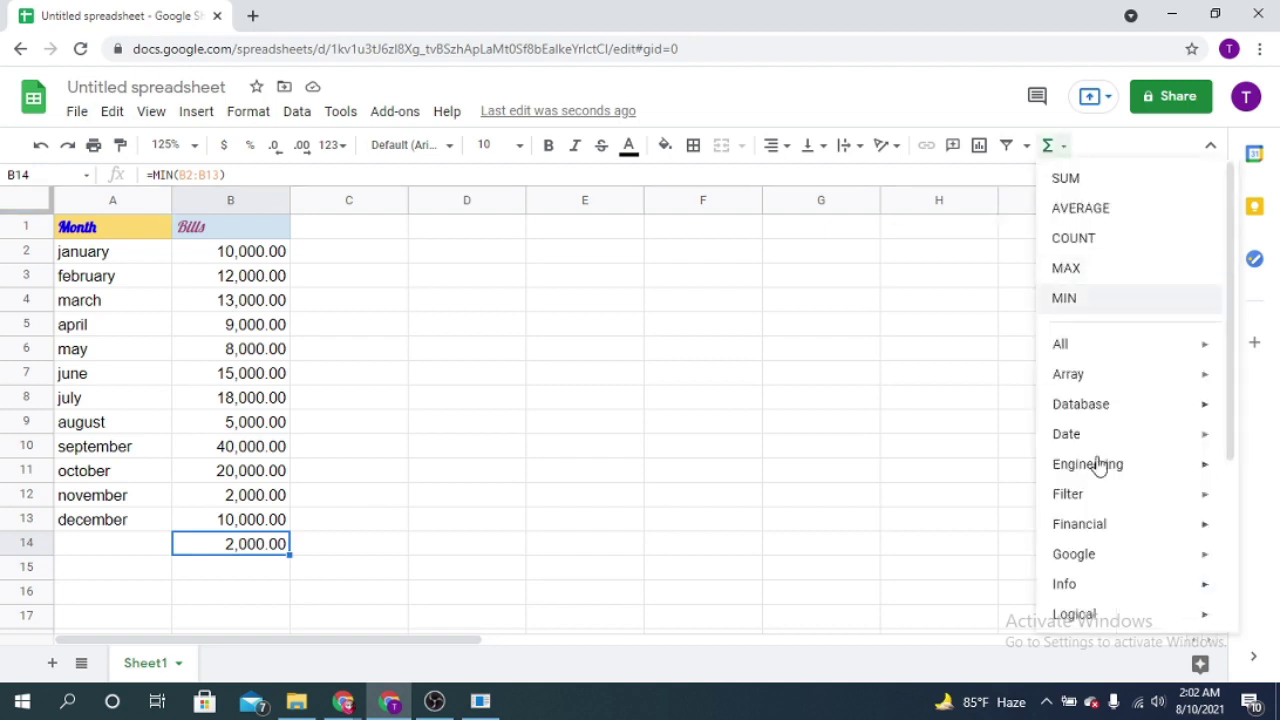
scroll(1088, 543, "down", 3)
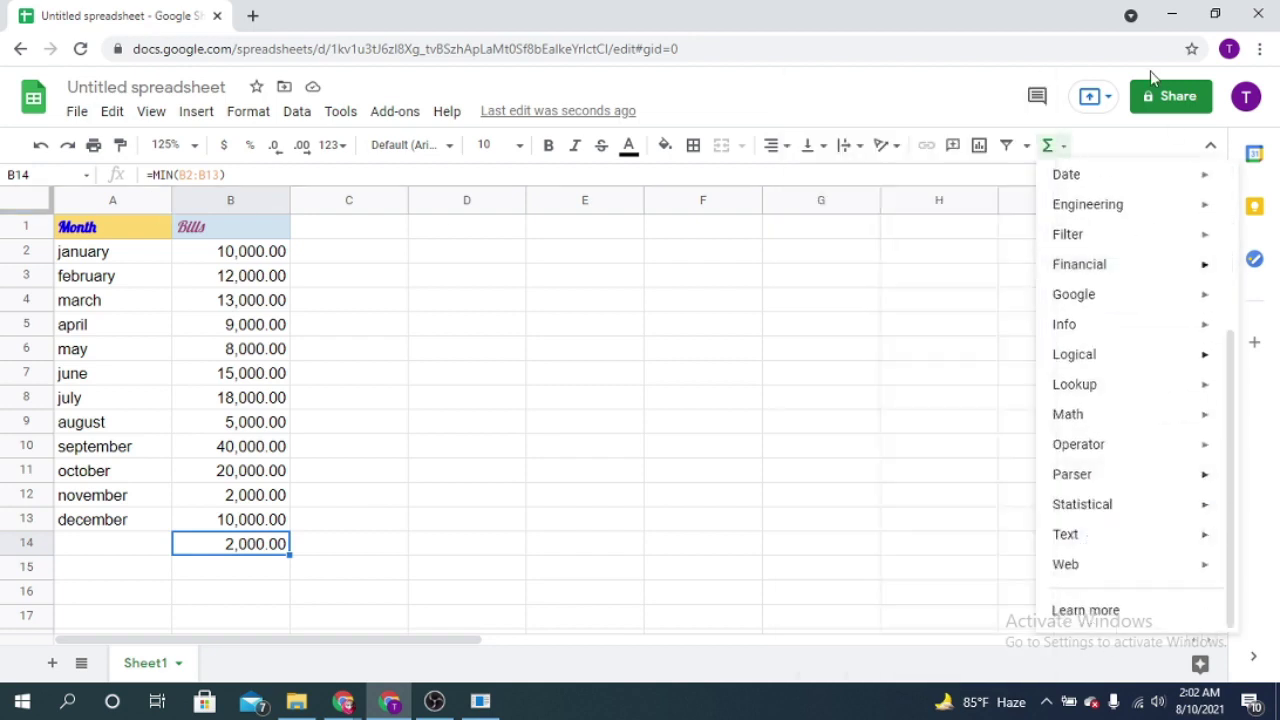
scroll(1135, 505, "up", 3)
scroll(1138, 515, "up", 1)
View the data options for sorting, filtering and validation, and select the january bill in B2.
left_click(297, 111)
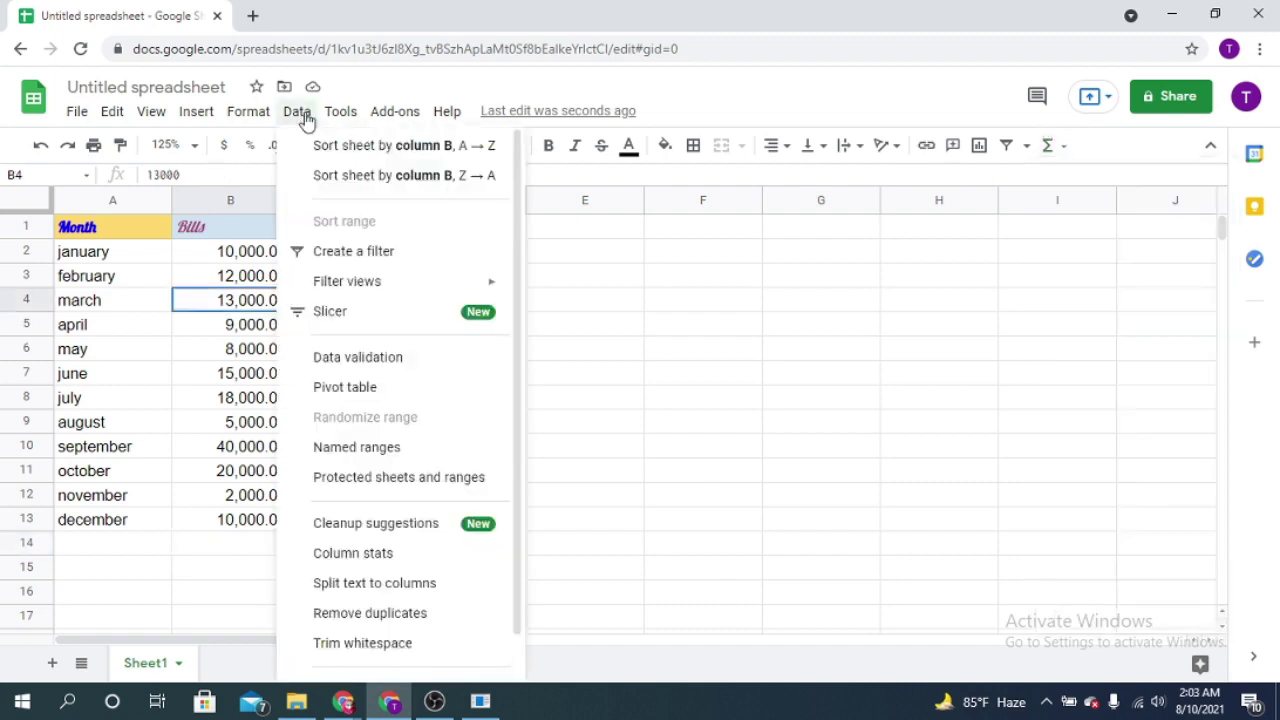
left_click(677, 235)
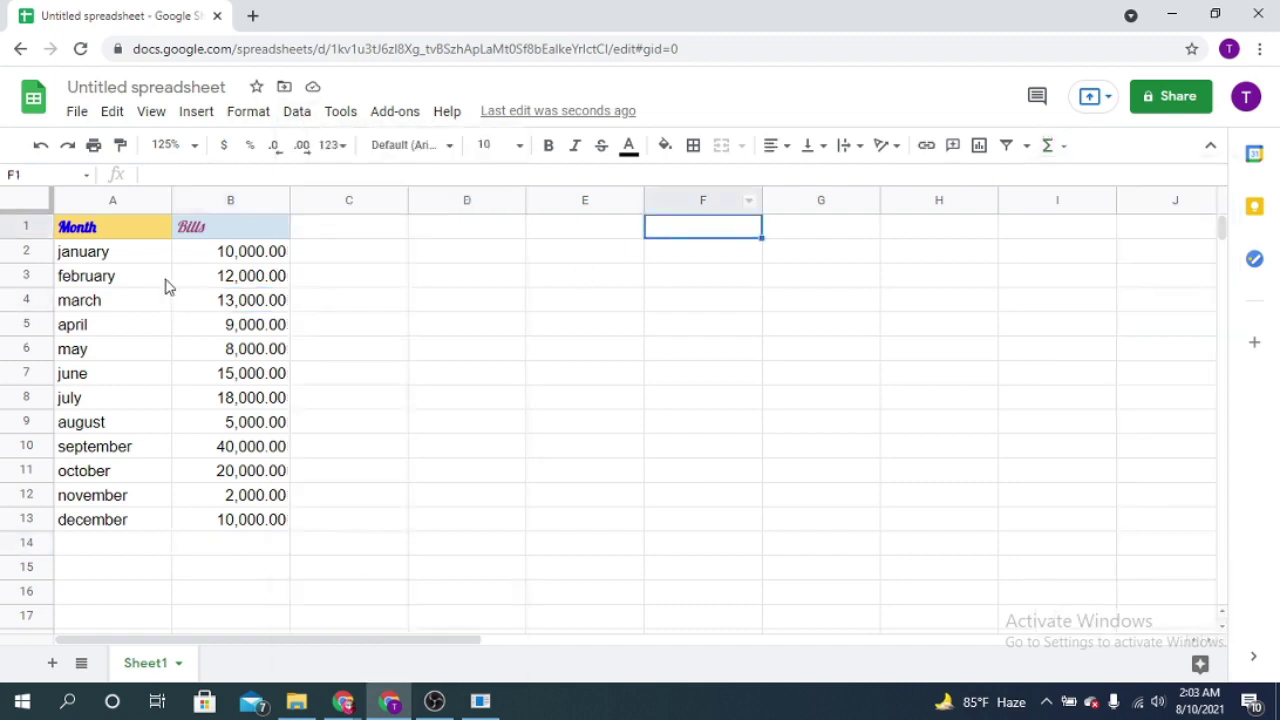
left_click(243, 257)
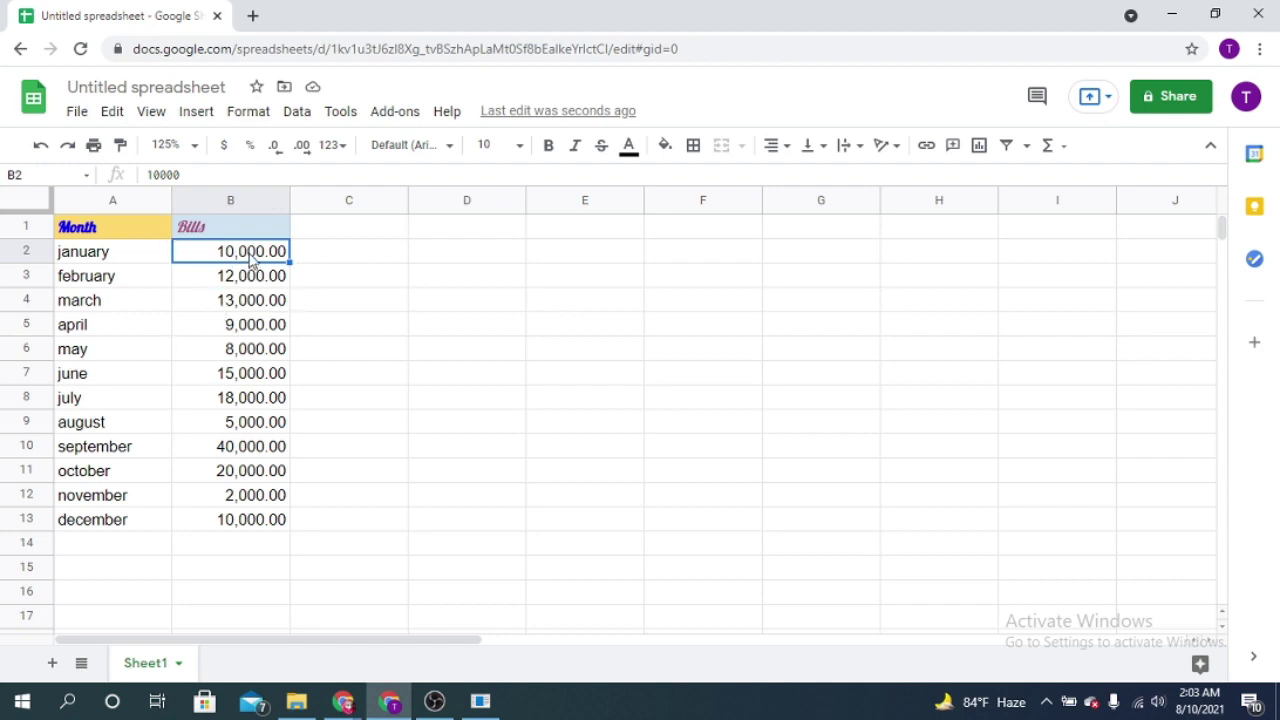
Sort the whole sheet by column B from A to Z with B2:B13 selected, and undo that sort.
left_click(274, 528, "shift")
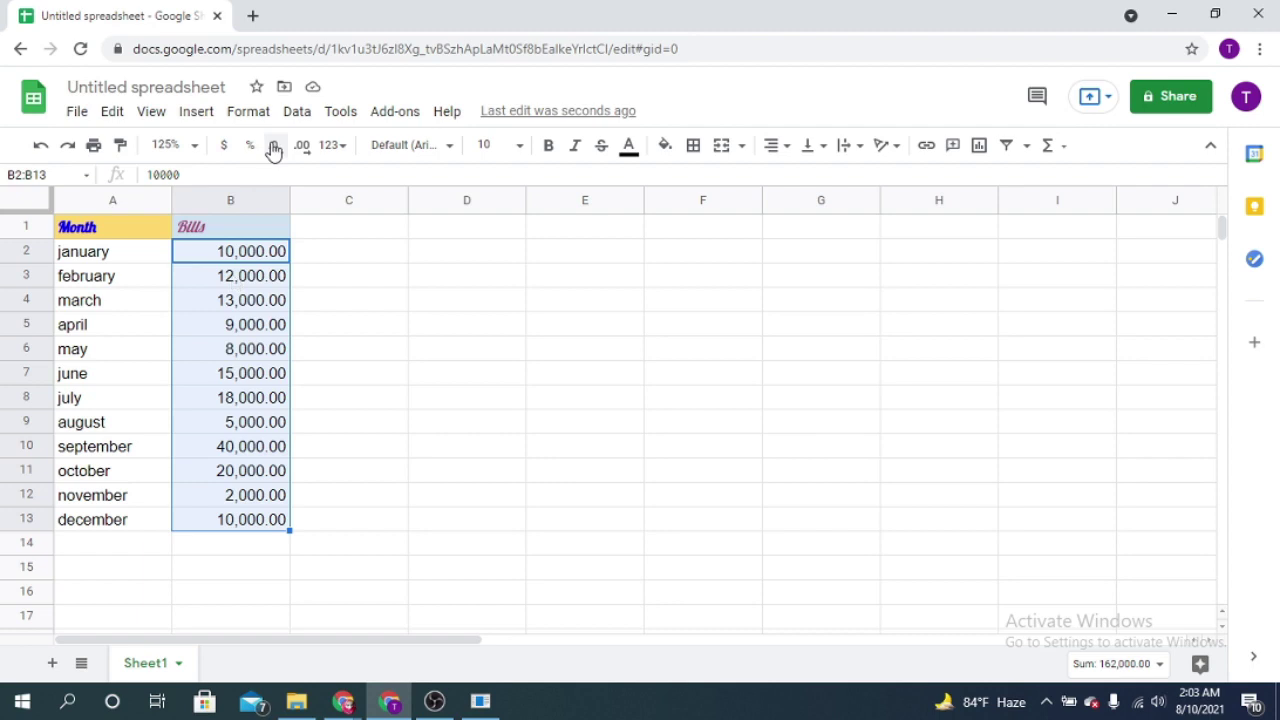
left_click(297, 113)
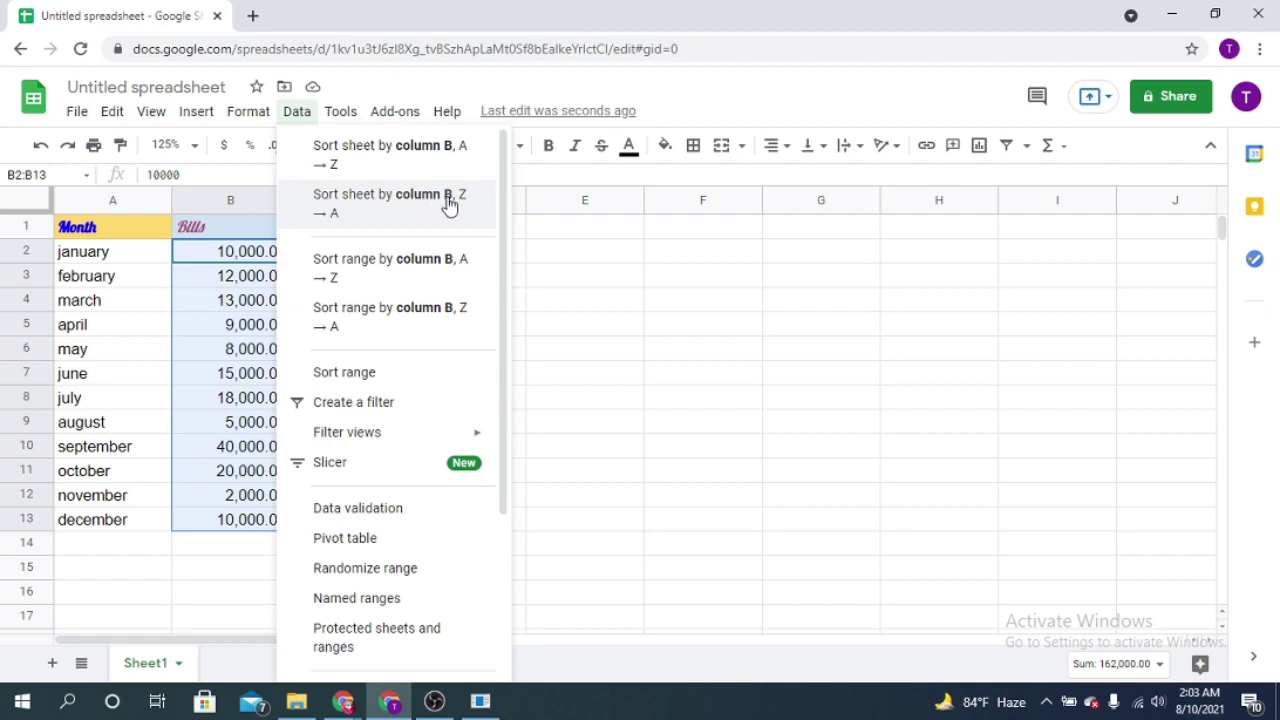
left_click(381, 170)
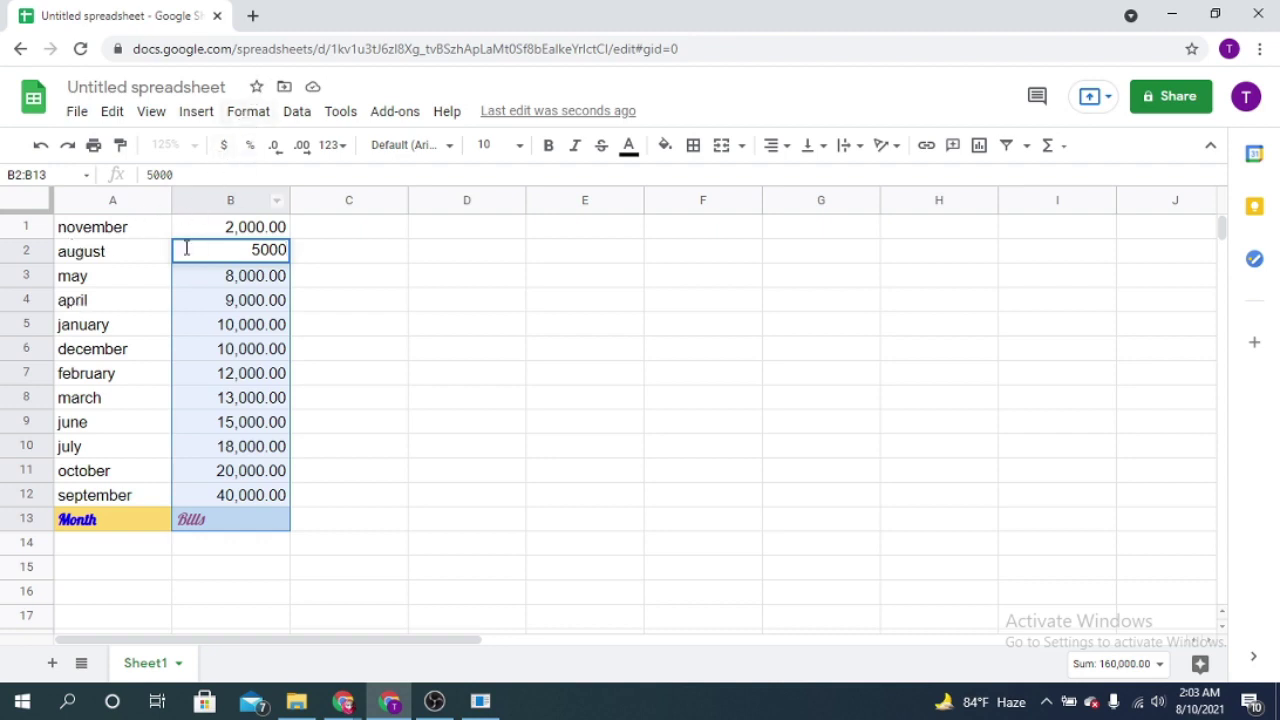
left_click(123, 258)
left_click(255, 252)
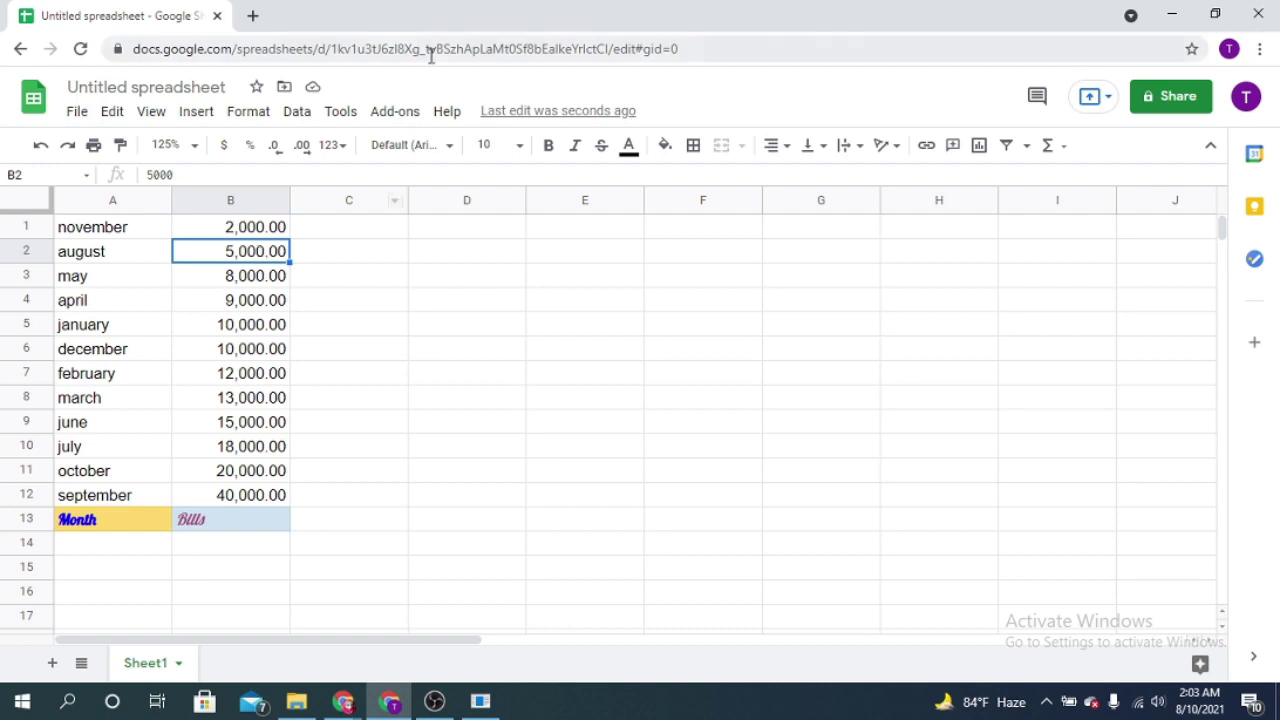
key("ctrl+z")
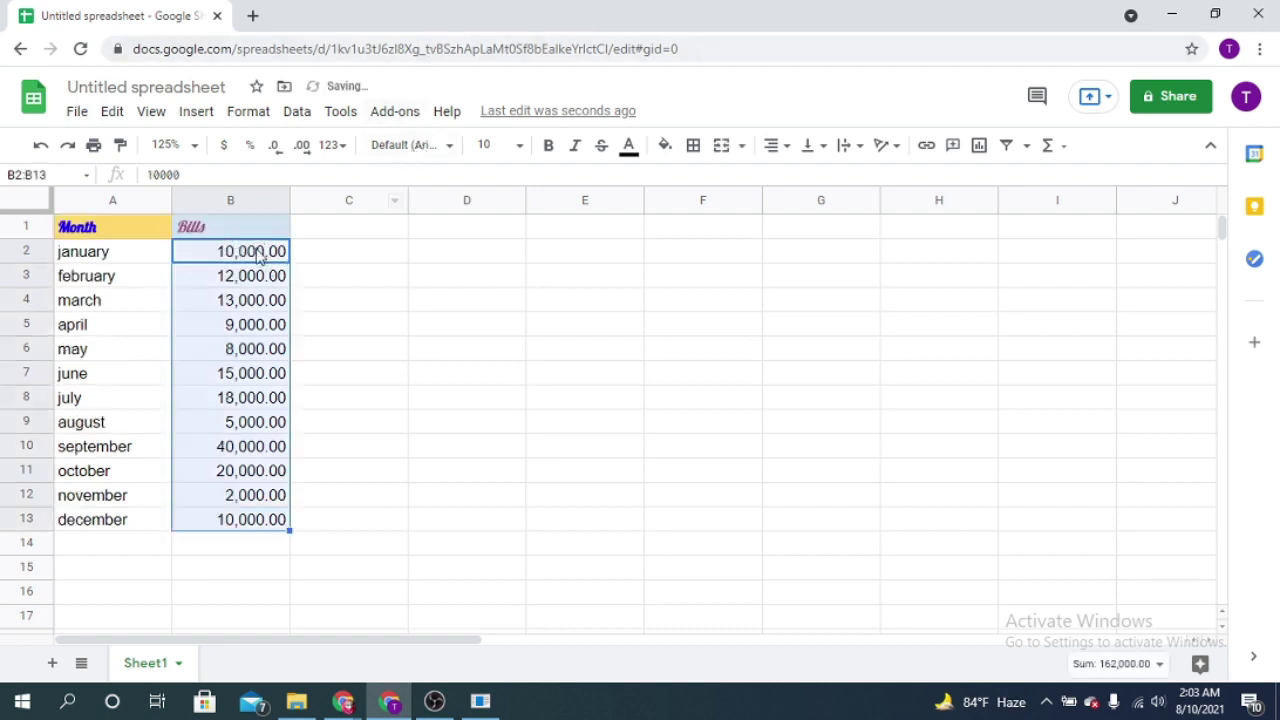
left_click(382, 258)
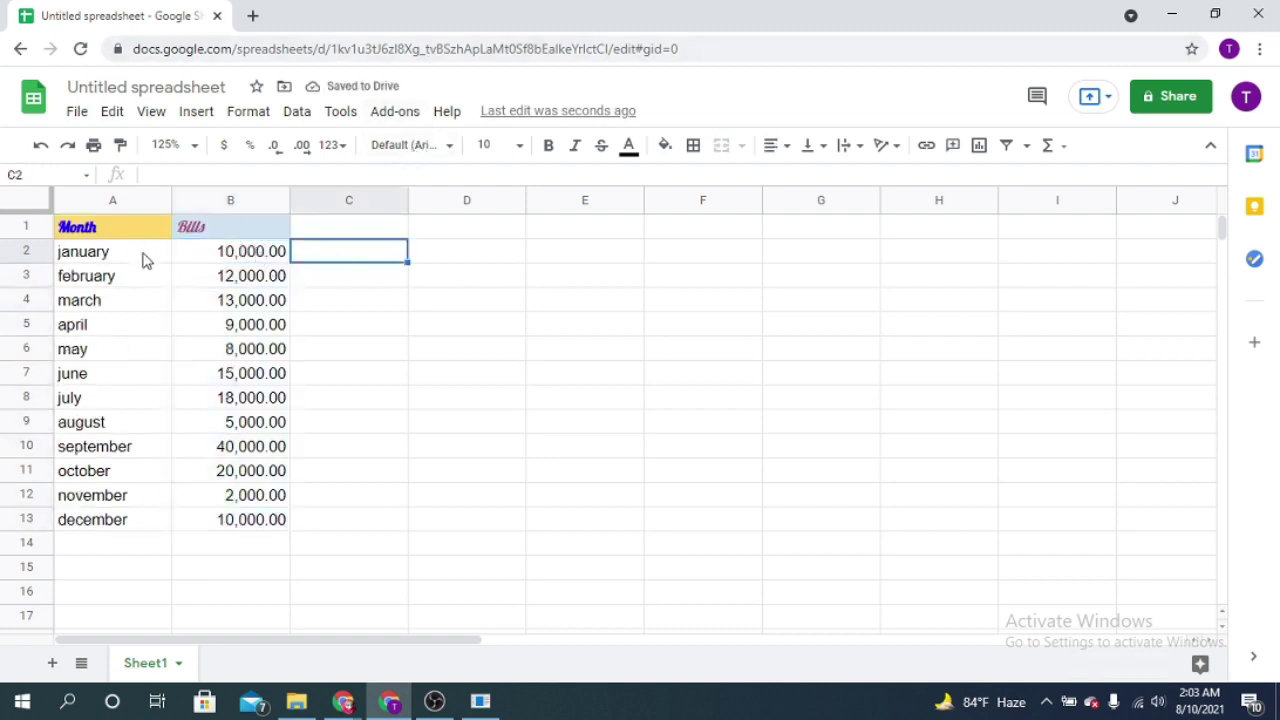
Repeat the ascending sheet sort by column B for the bills in B2:B13 and undo it again.
left_click(278, 252)
left_click(262, 521, "shift")
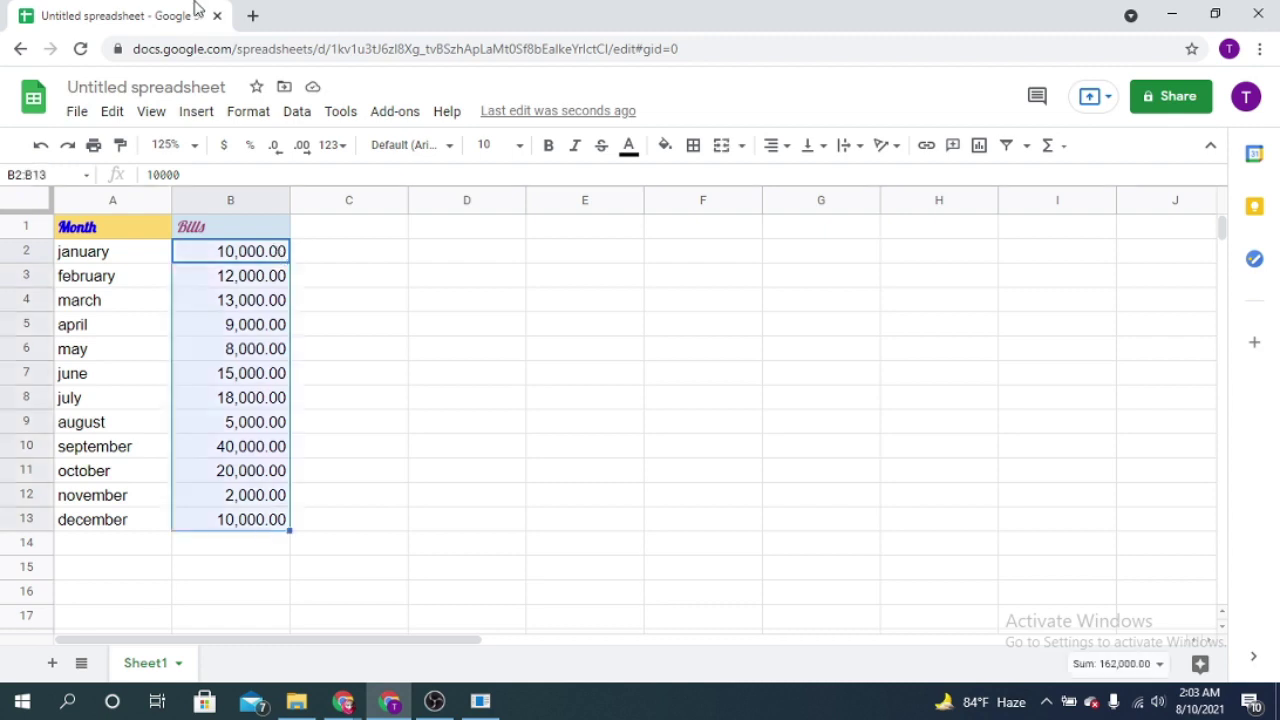
left_click(297, 112)
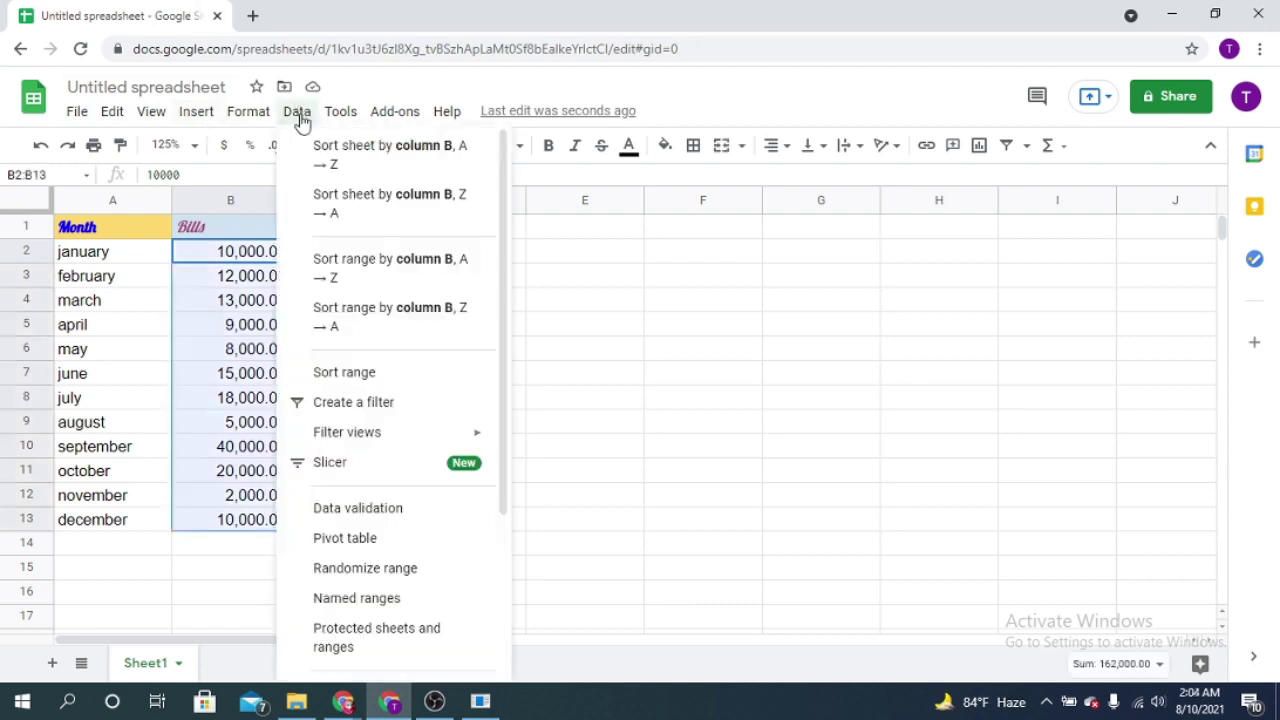
left_click(413, 160)
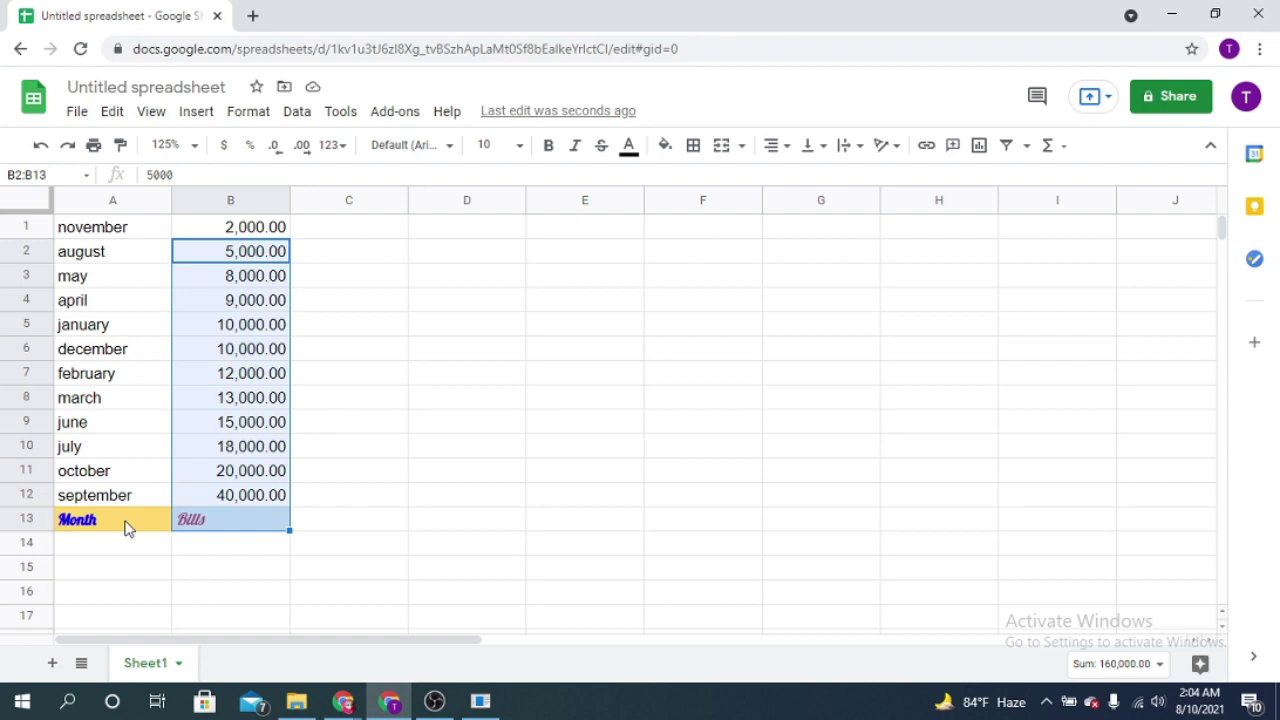
left_click(41, 147)
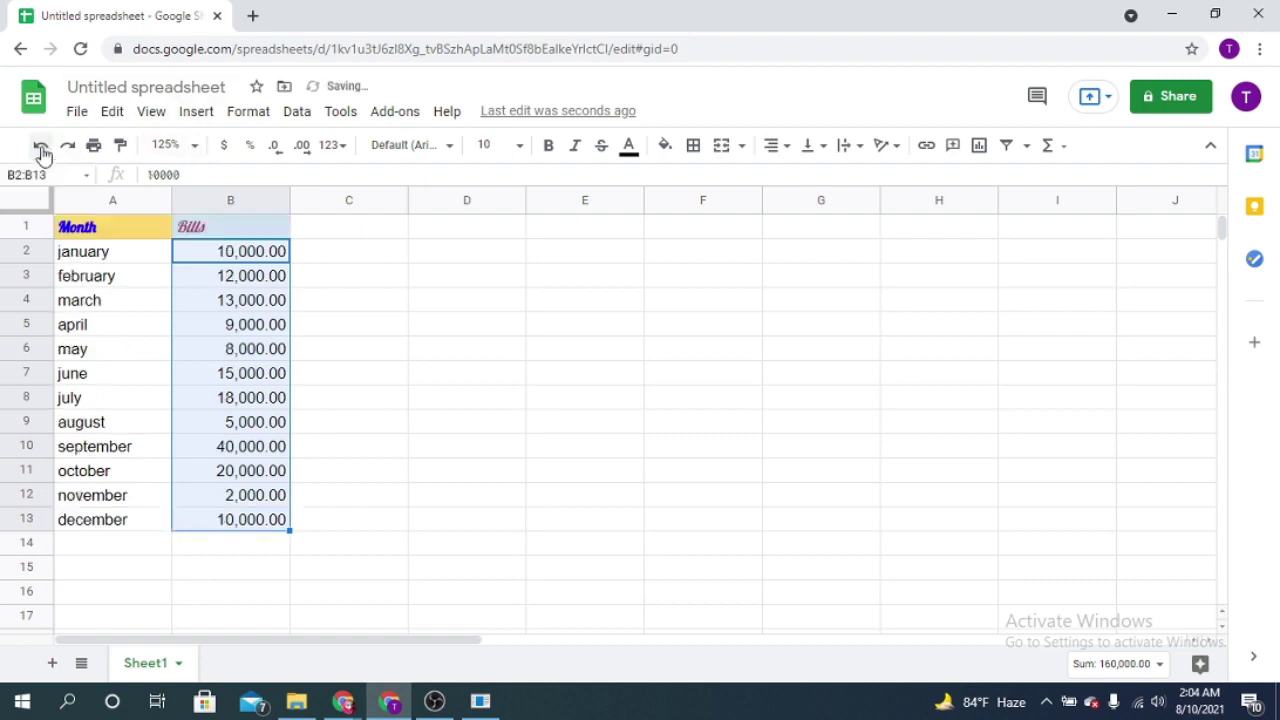
left_click(354, 310)
Sort only the range B2:B13 by column B from A to Z, without treating the data as having a header row.
left_click(264, 256)
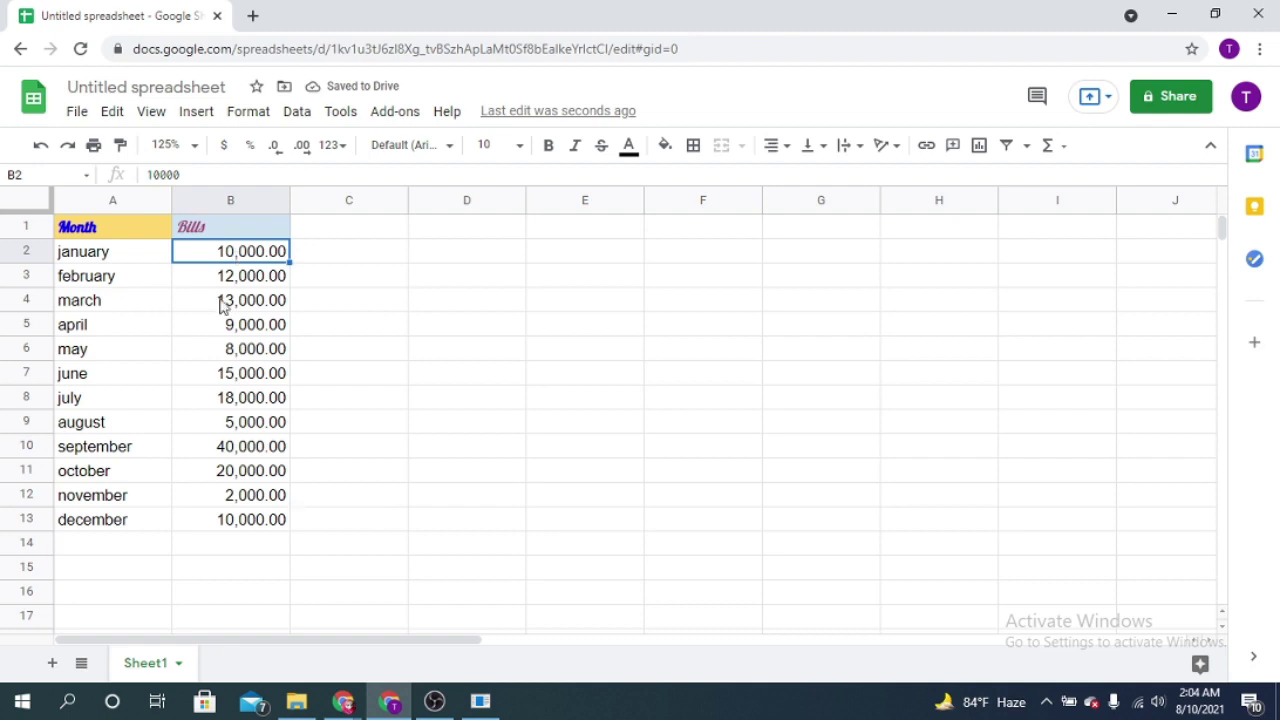
left_click(250, 519, "shift")
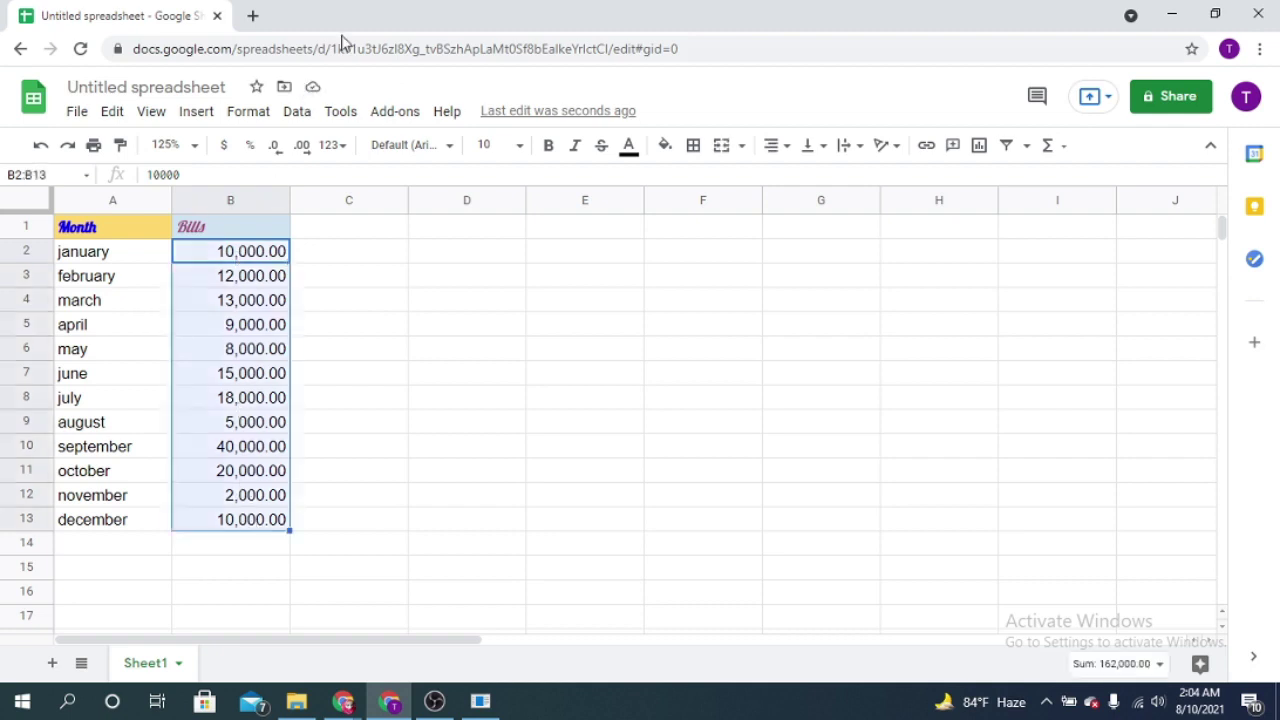
left_click(298, 114)
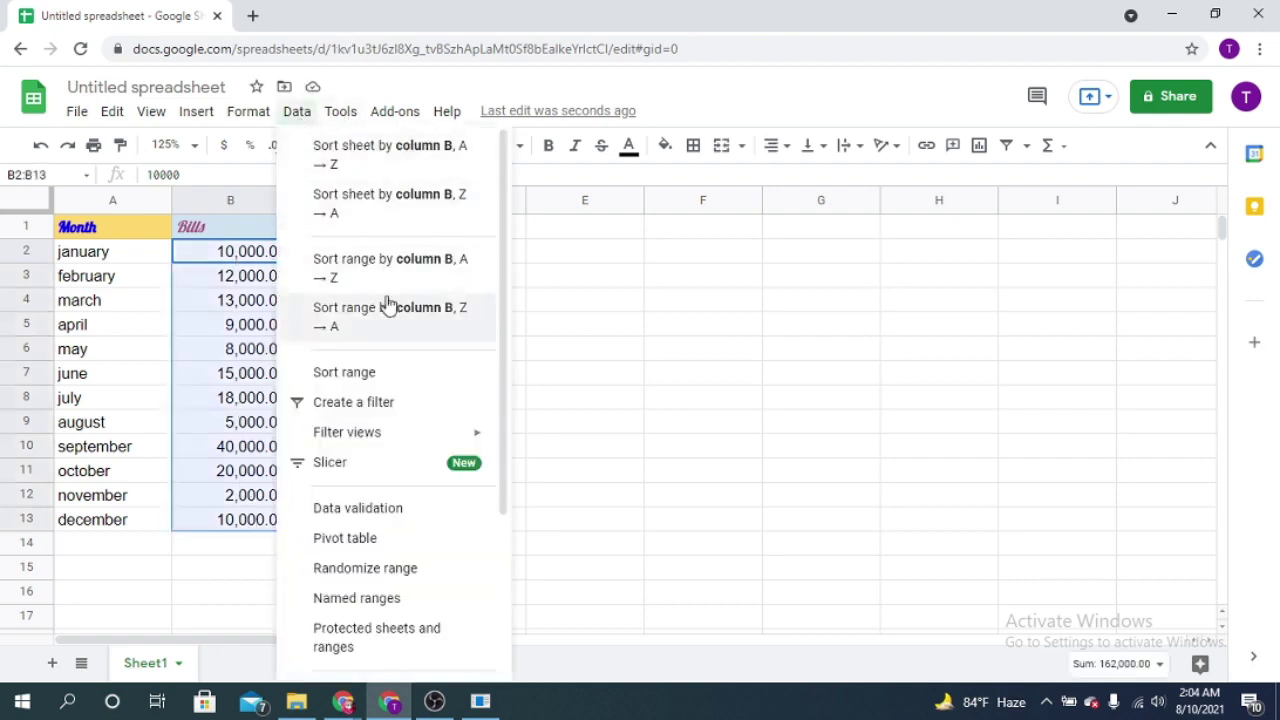
scroll(400, 300, "down", 1)
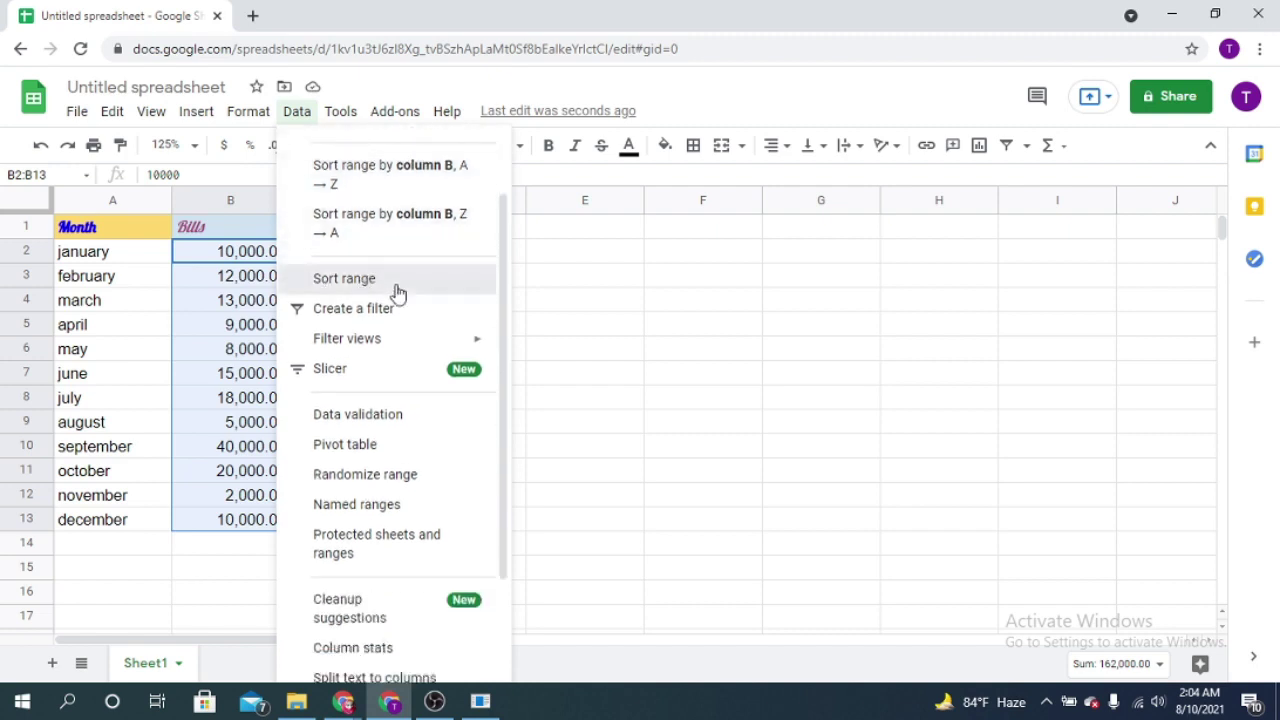
left_click(397, 291)
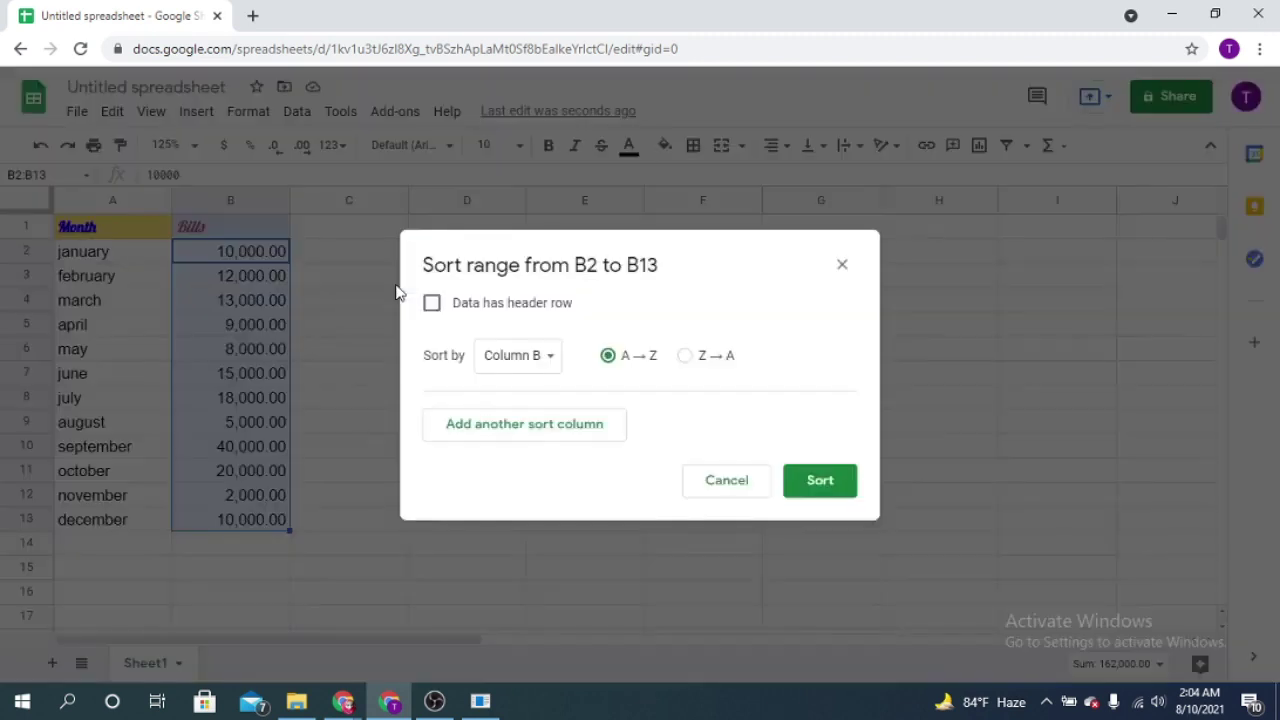
left_click(556, 362)
left_click(556, 362)
left_click(556, 362)
left_click(556, 362)
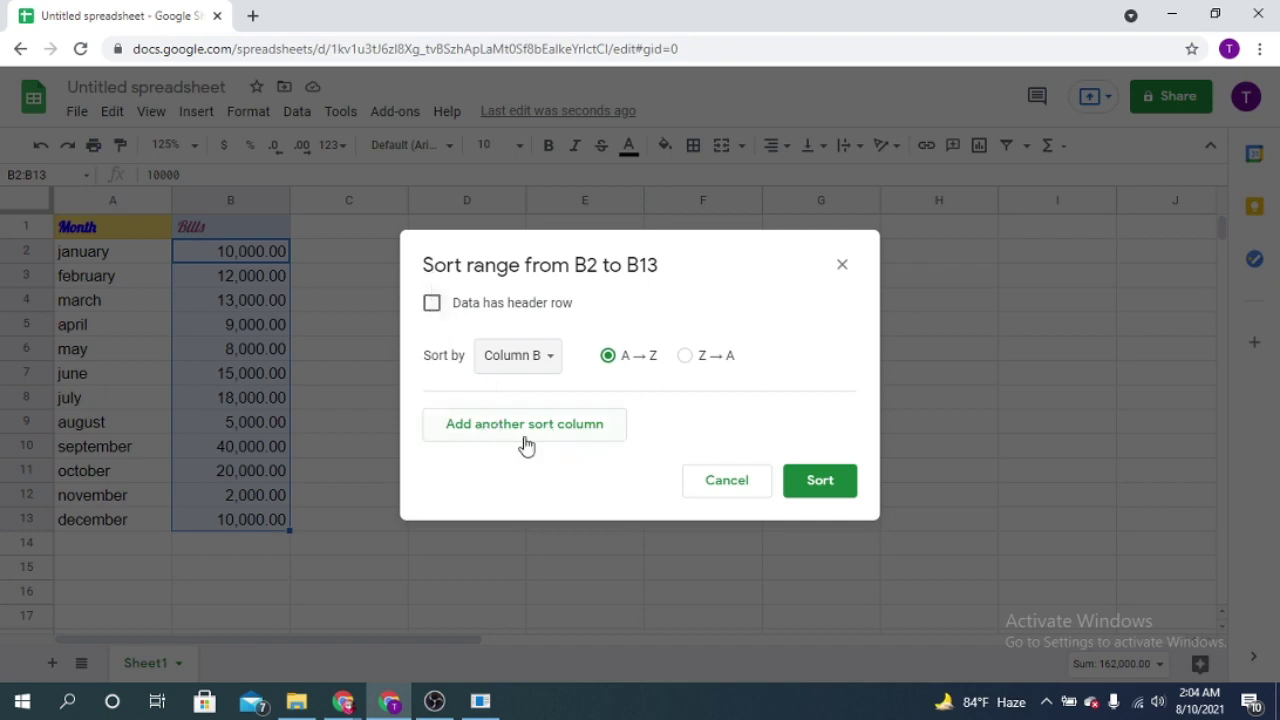
left_click(818, 484)
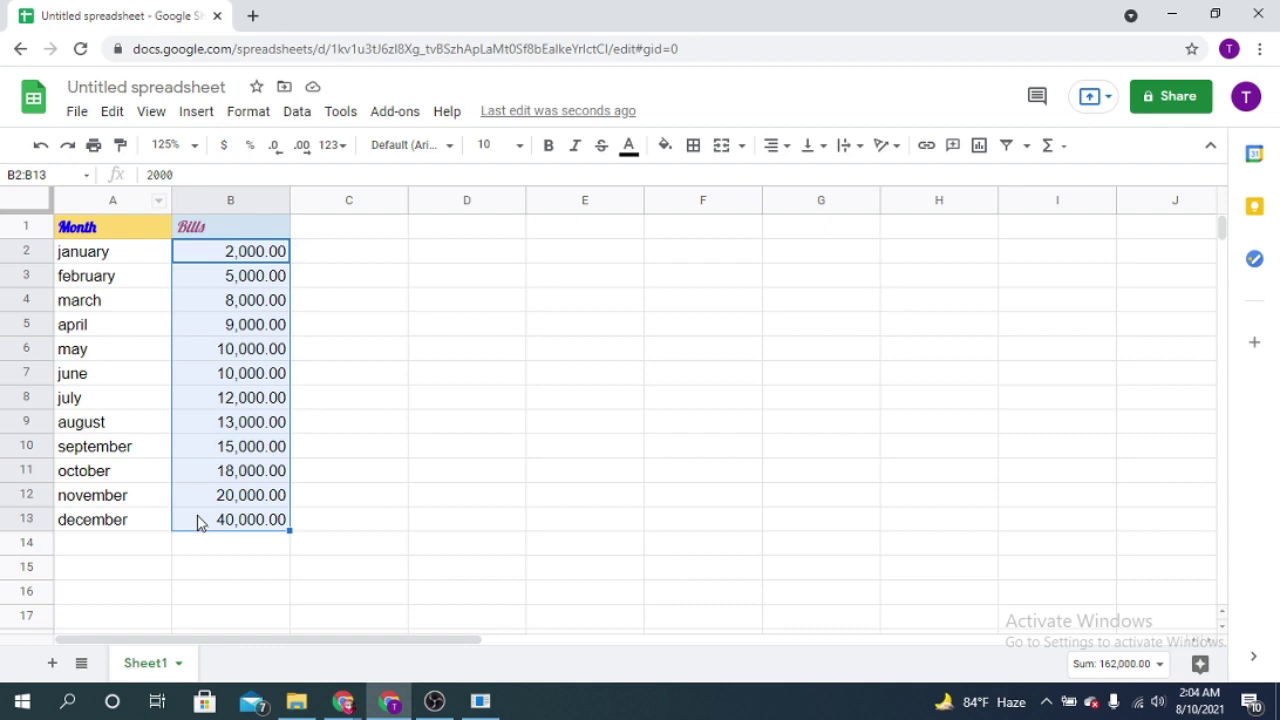
Sort the range B2:B13 by column B from Z to A, and undo both range sorts.
left_click(299, 115)
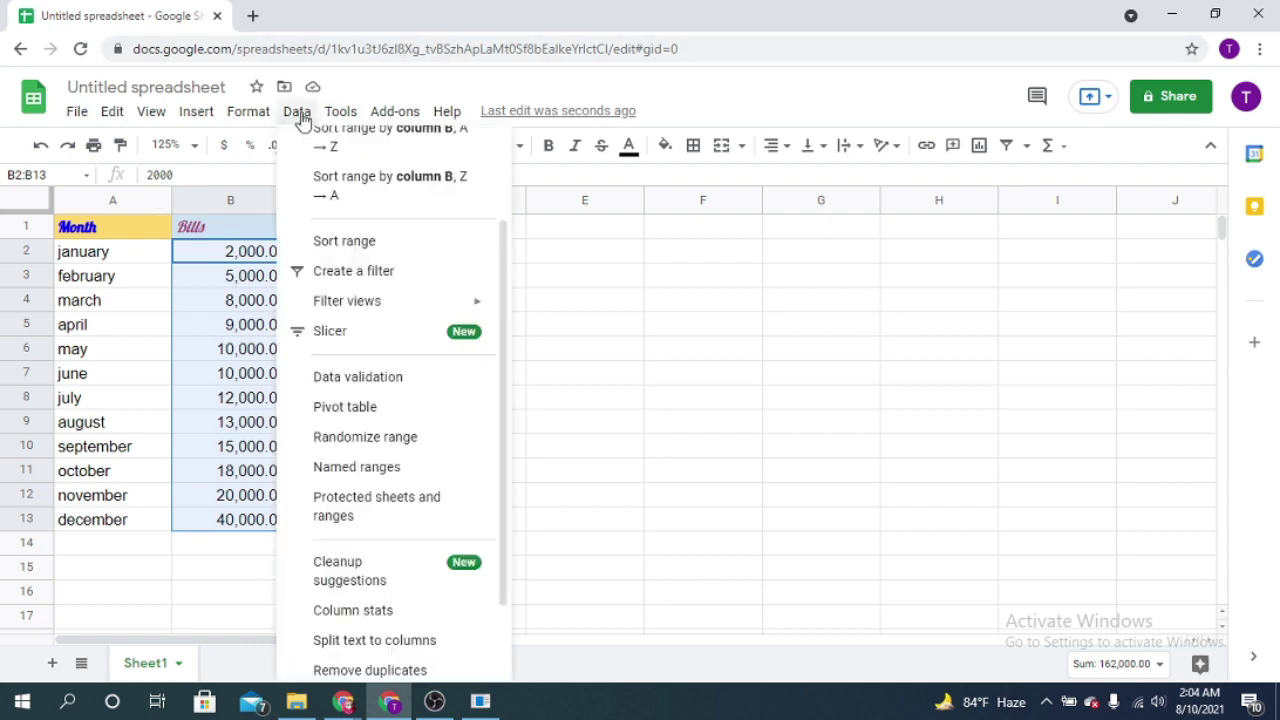
left_click(372, 203)
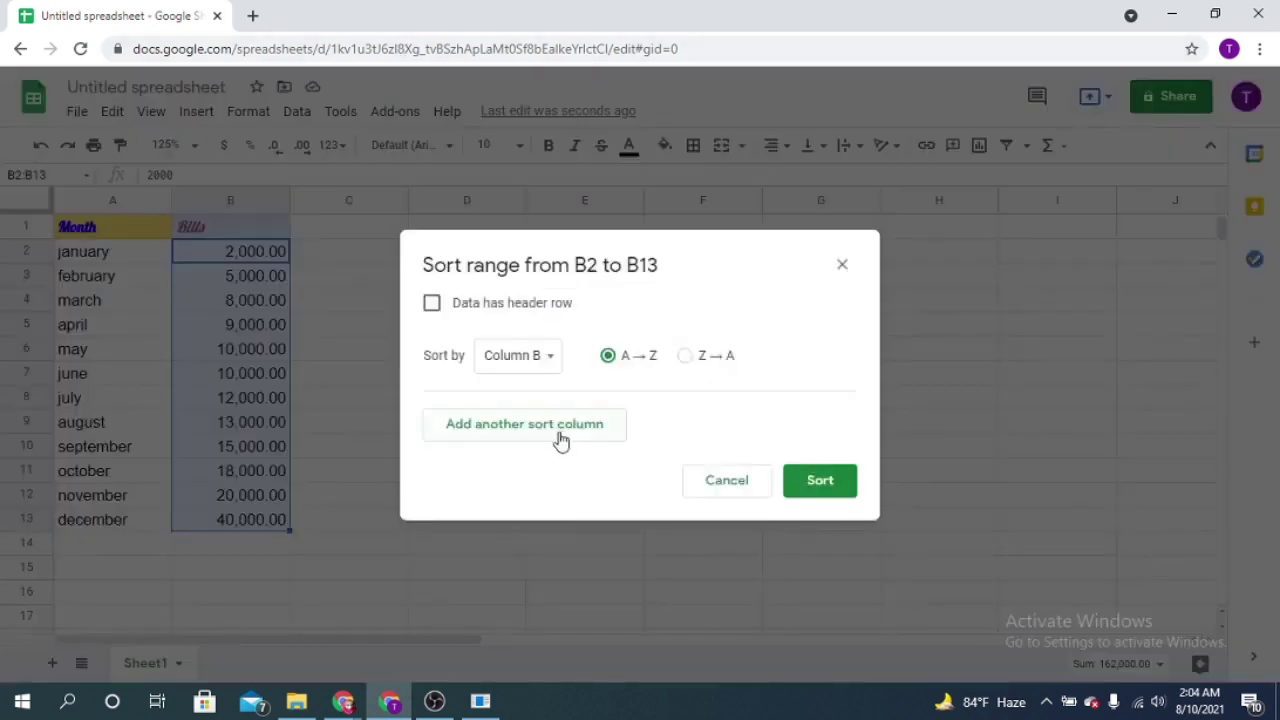
left_click(686, 360)
left_click(817, 484)
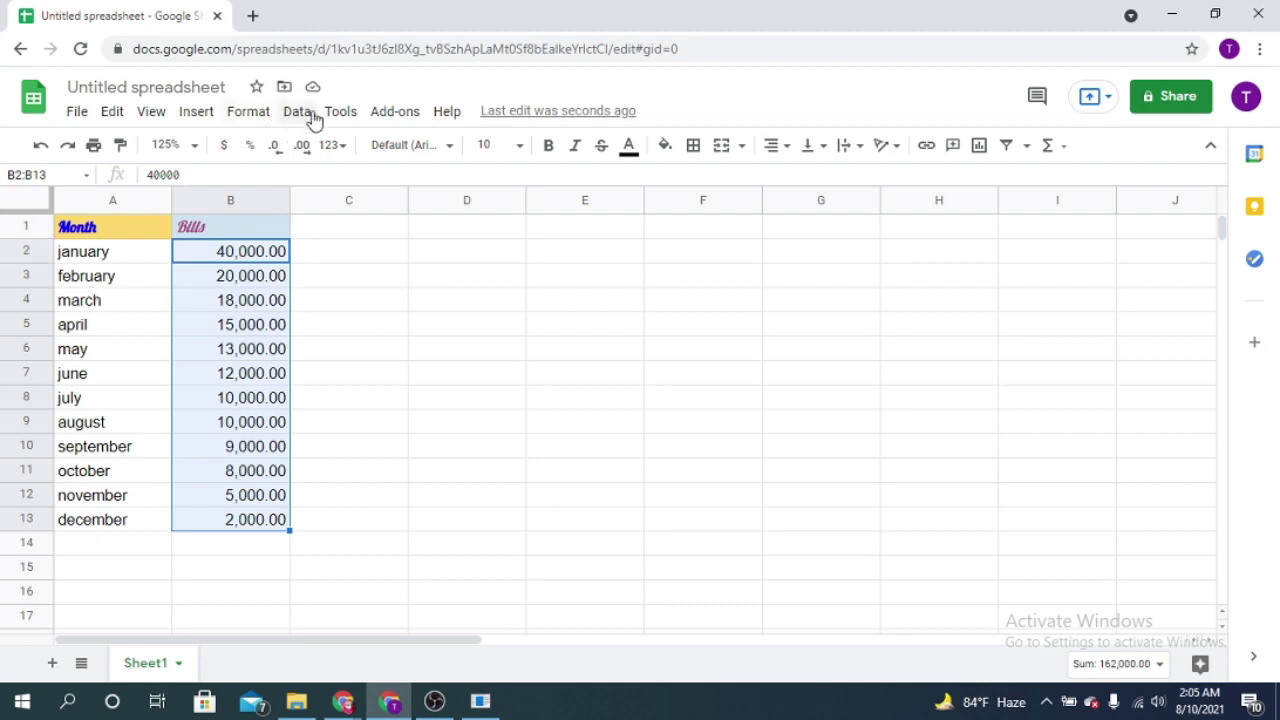
left_click(38, 150)
left_click(38, 150)
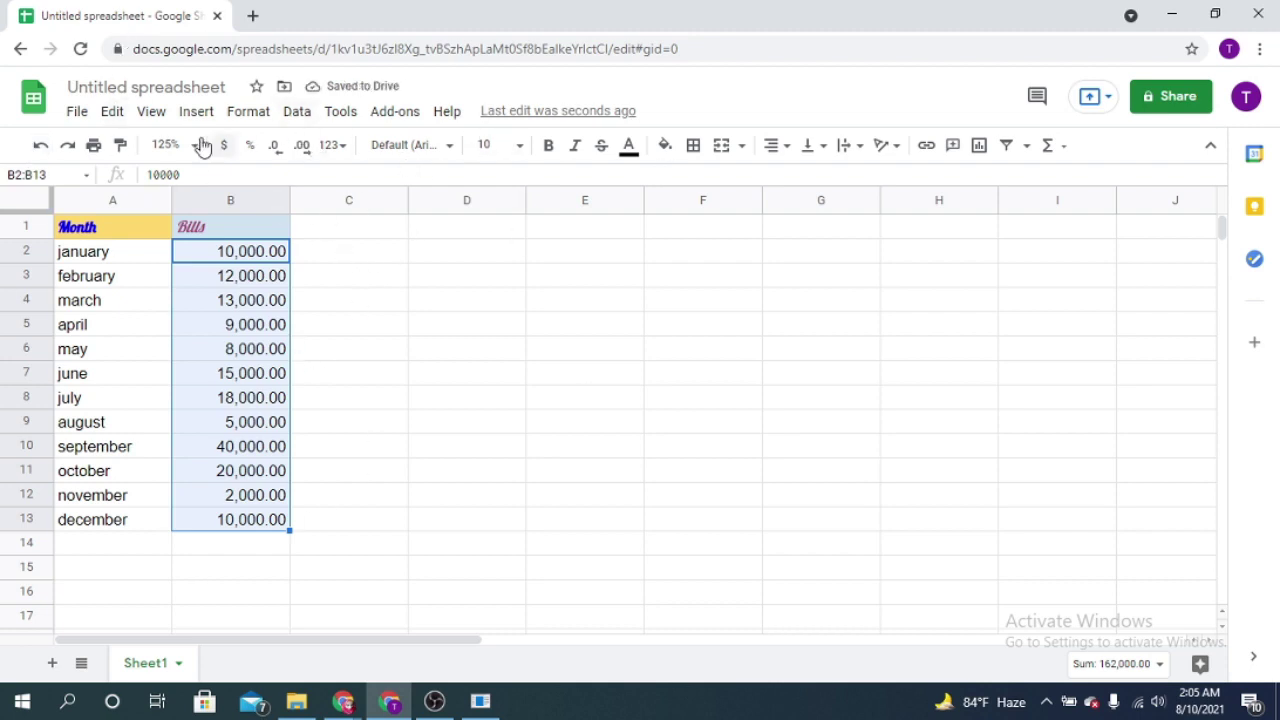
Rename the spreadsheet as My 1st sheet.
left_click(80, 115)
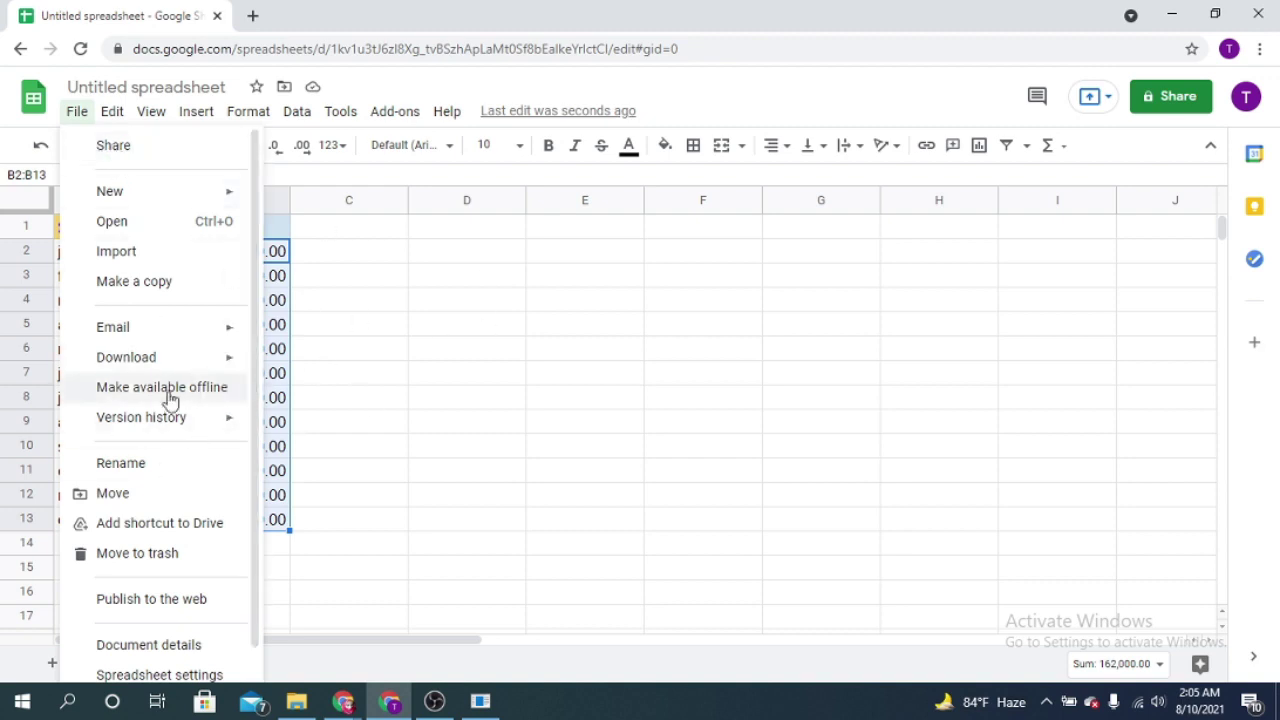
mouse_move(178, 373)
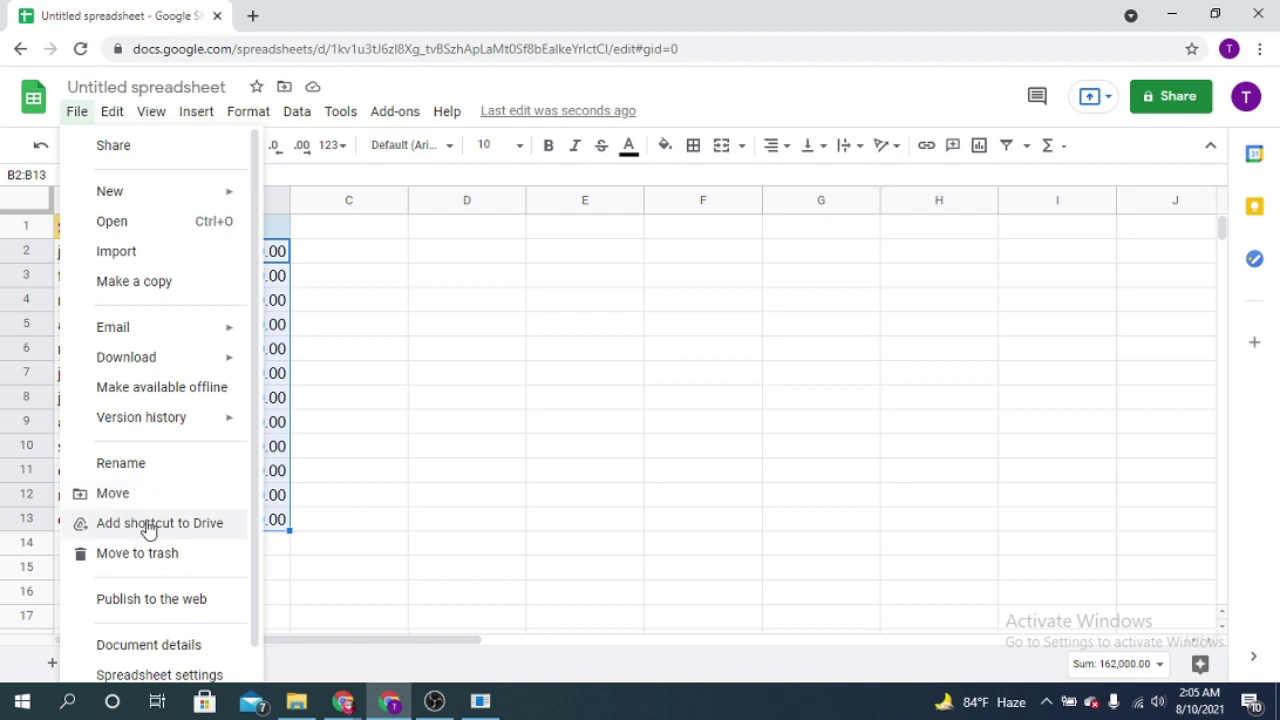
left_click(142, 465)
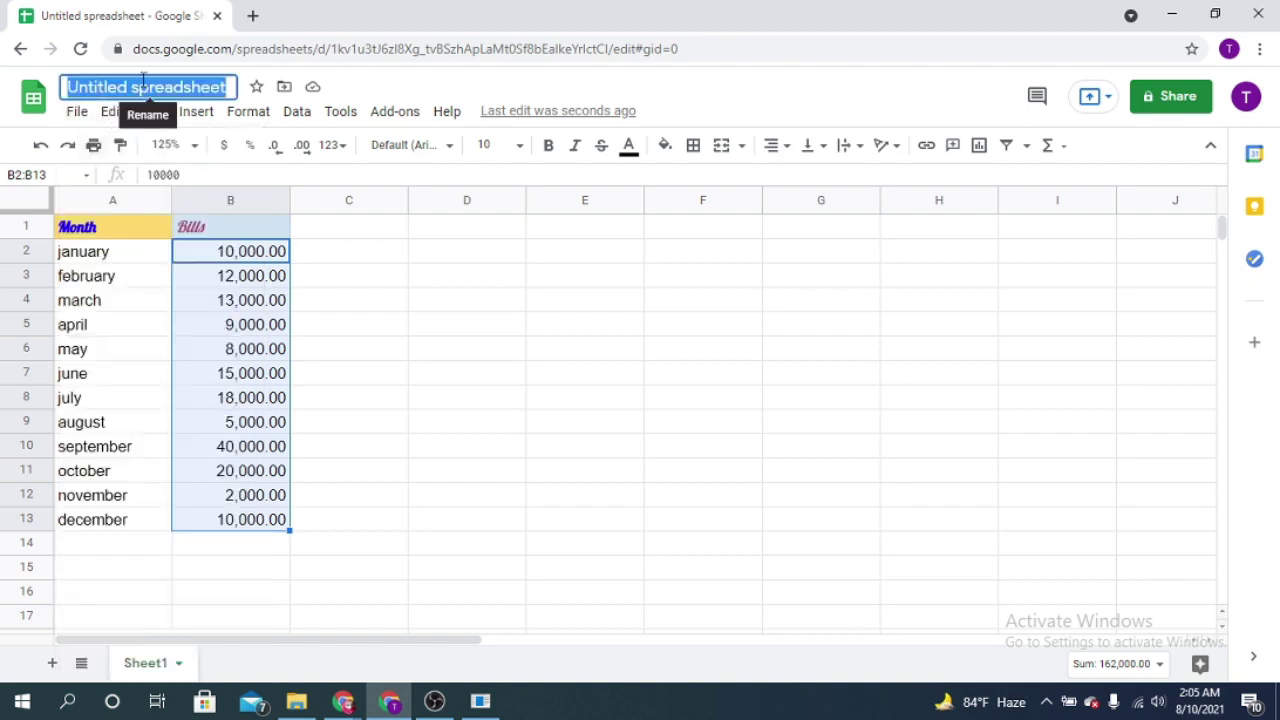
type("My")
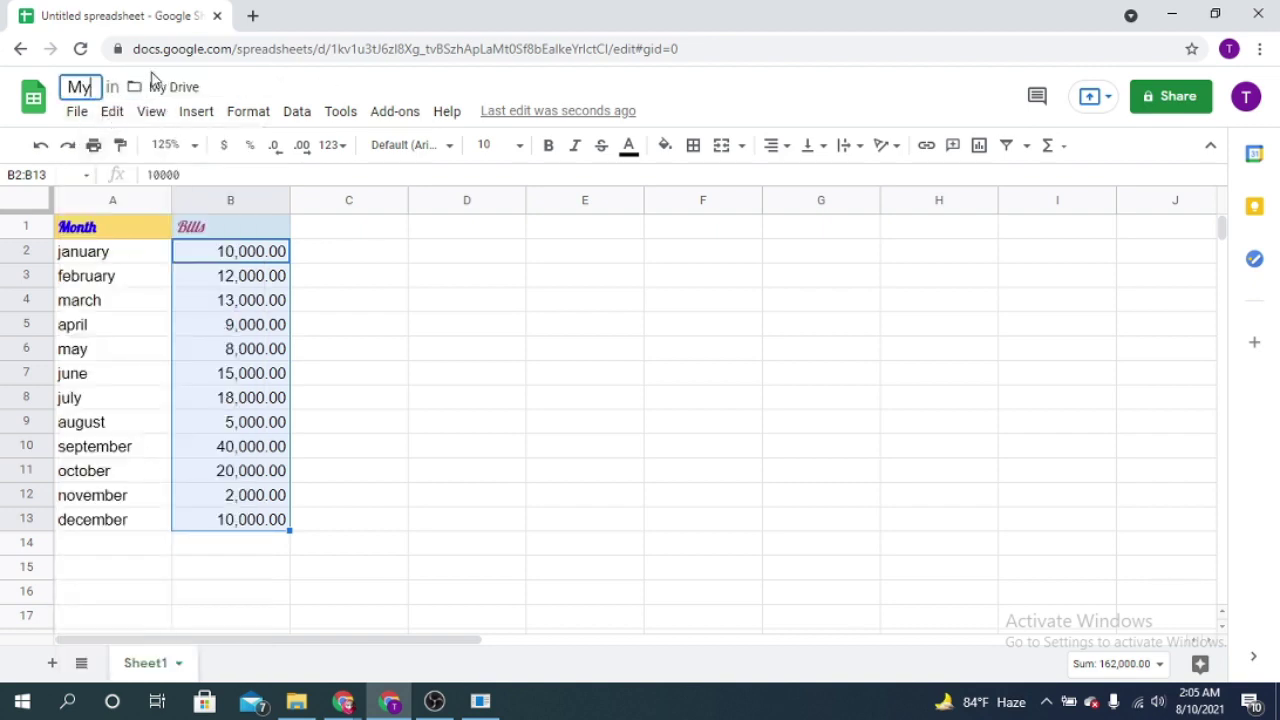
type(" 1s")
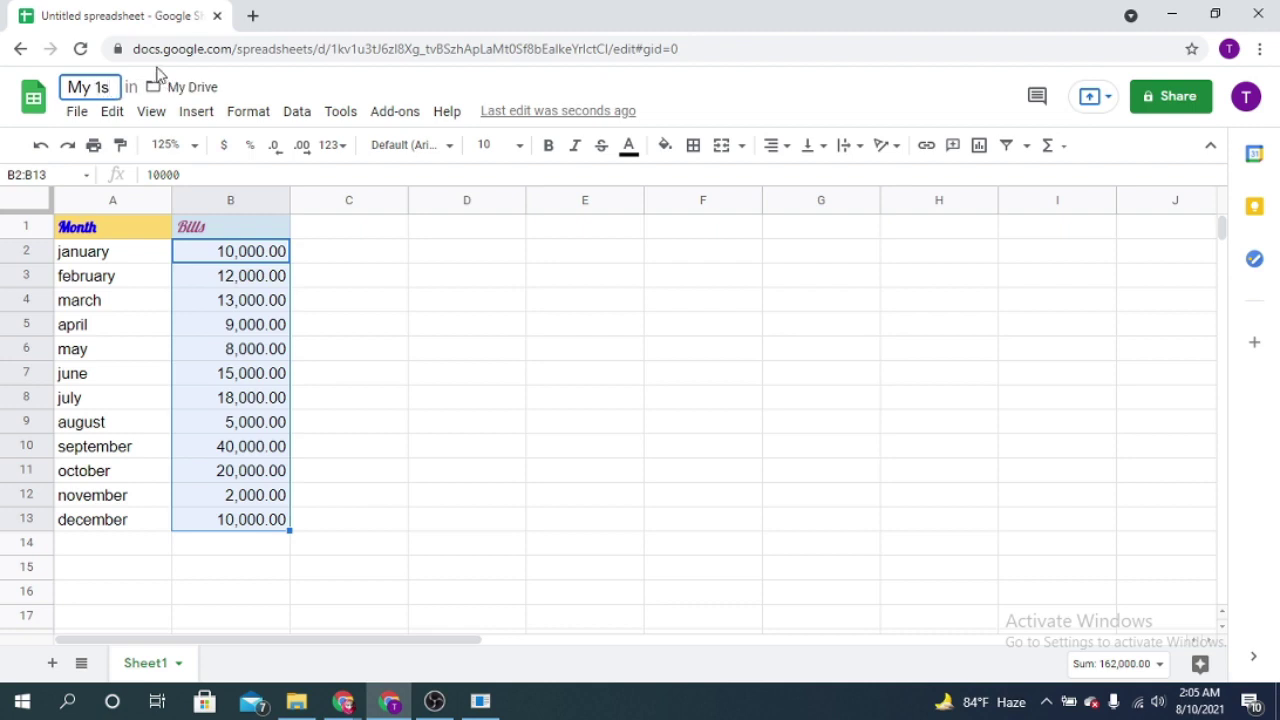
type("t d")
key("BackSpace")
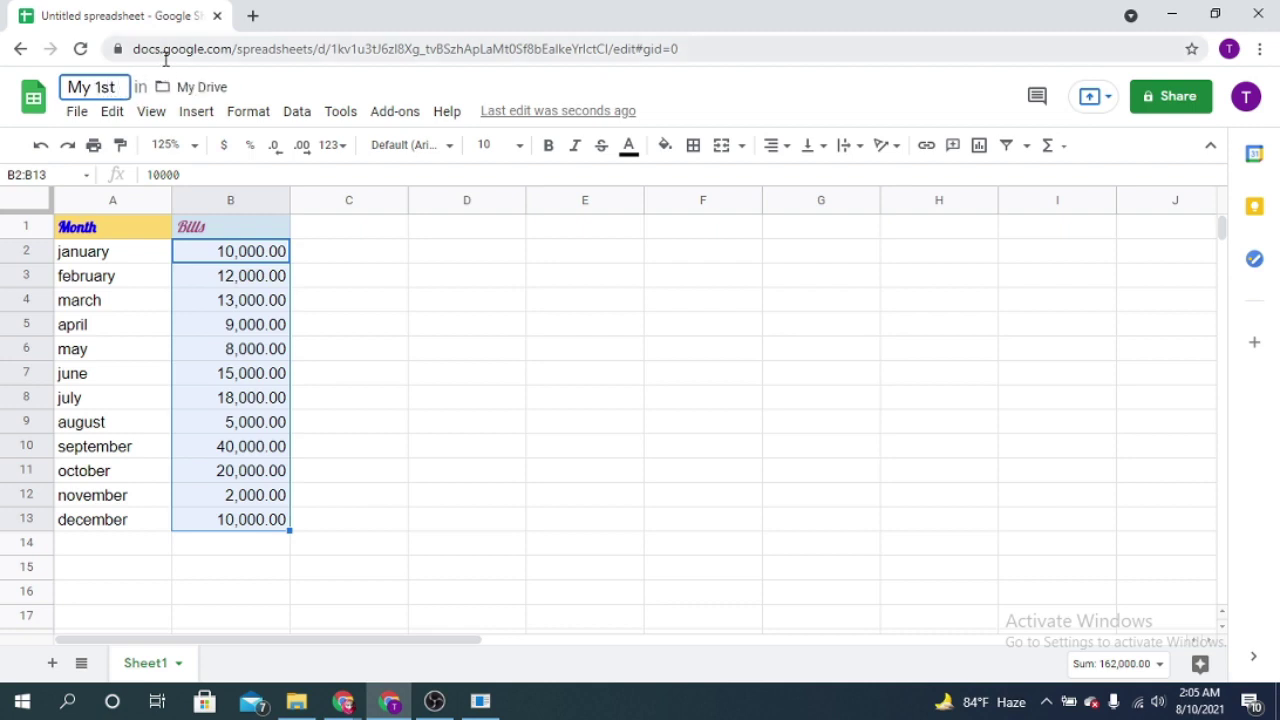
type("sheet")
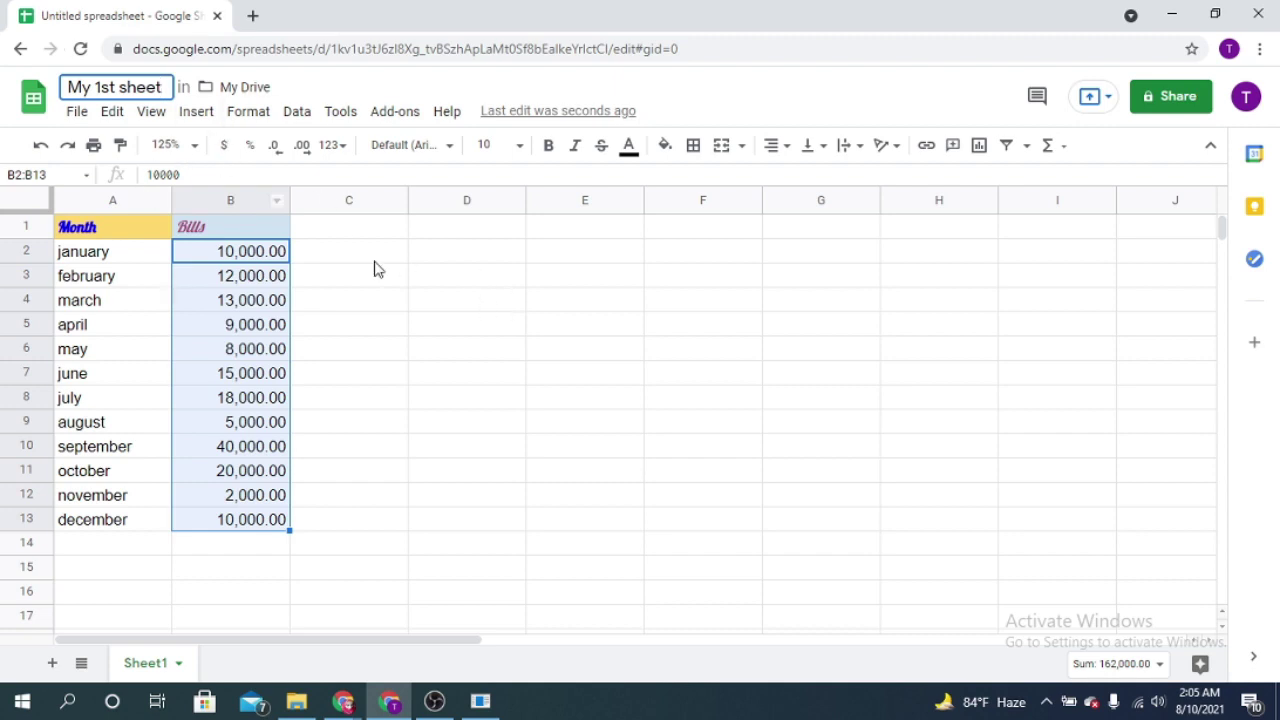
left_click(455, 230)
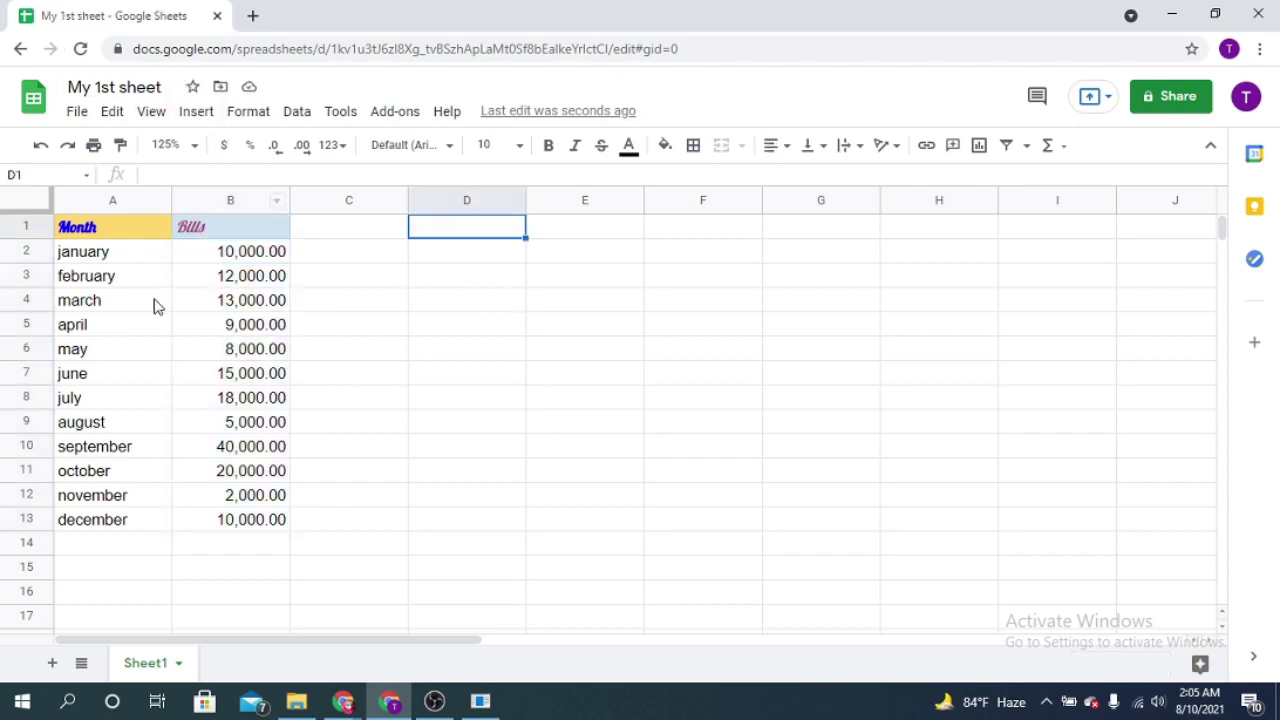
left_click(258, 282)
left_click(257, 258)
left_click(262, 282)
left_click(266, 330)
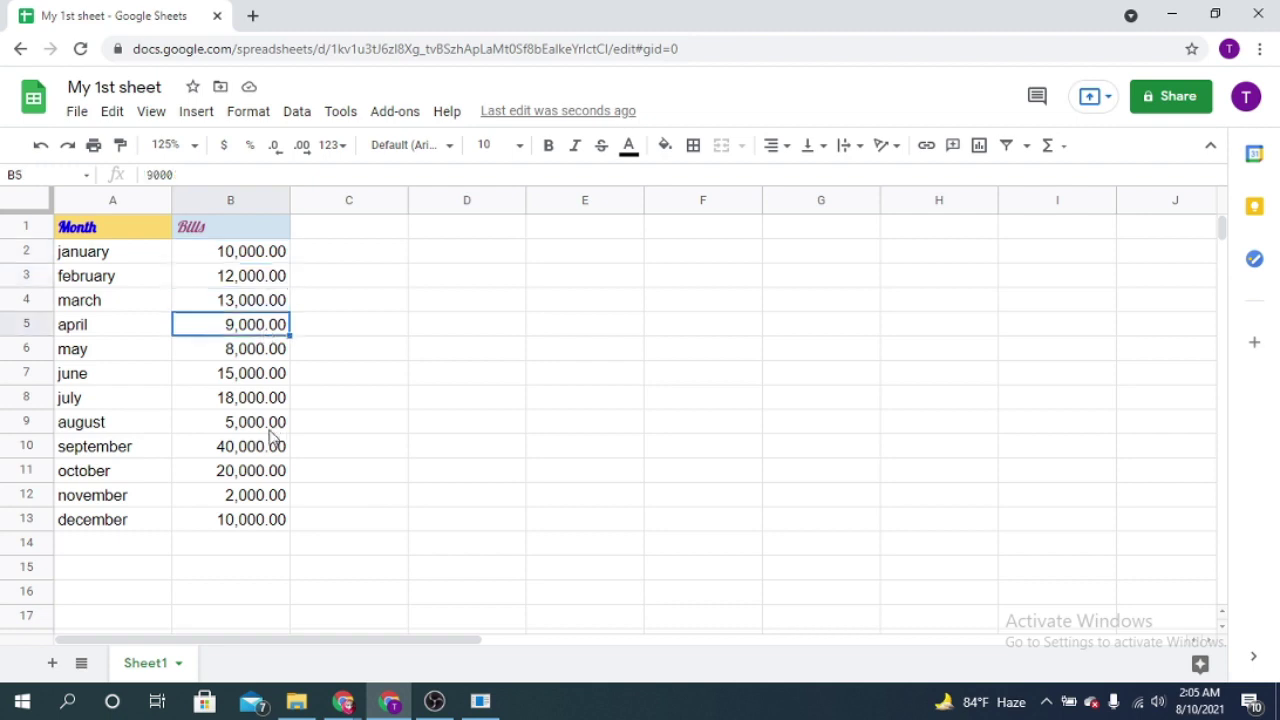
left_click(270, 430)
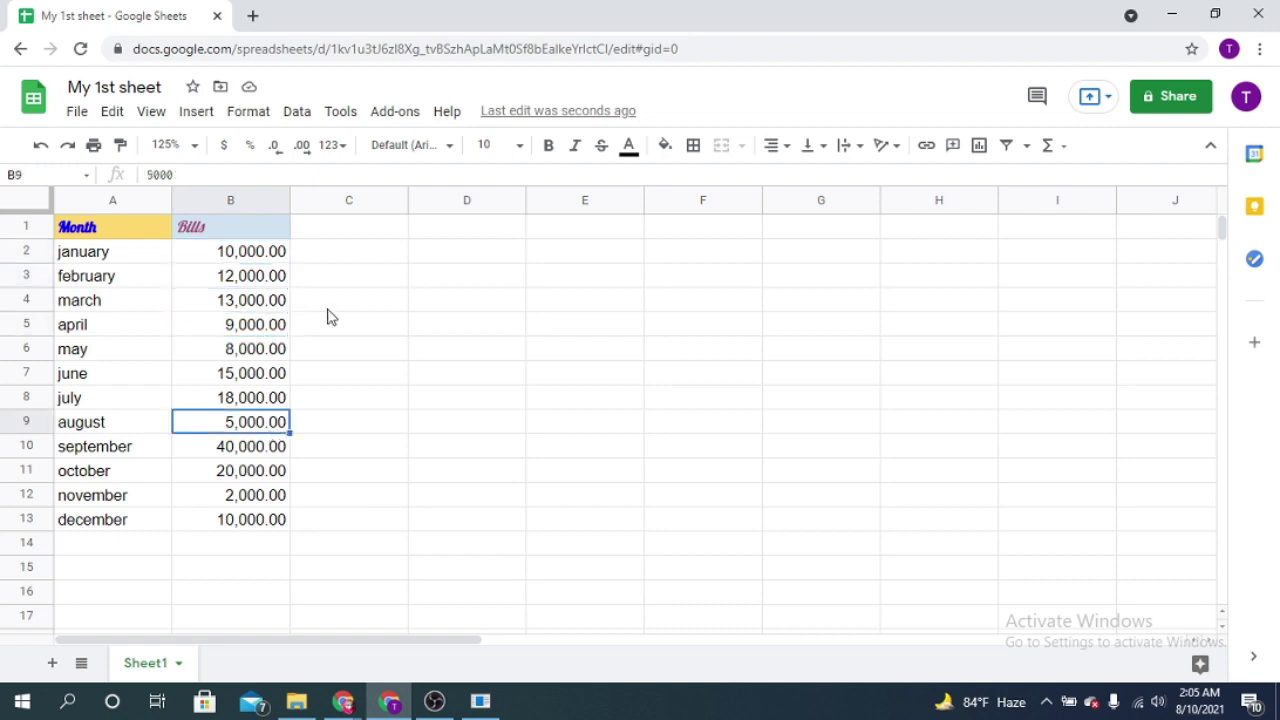